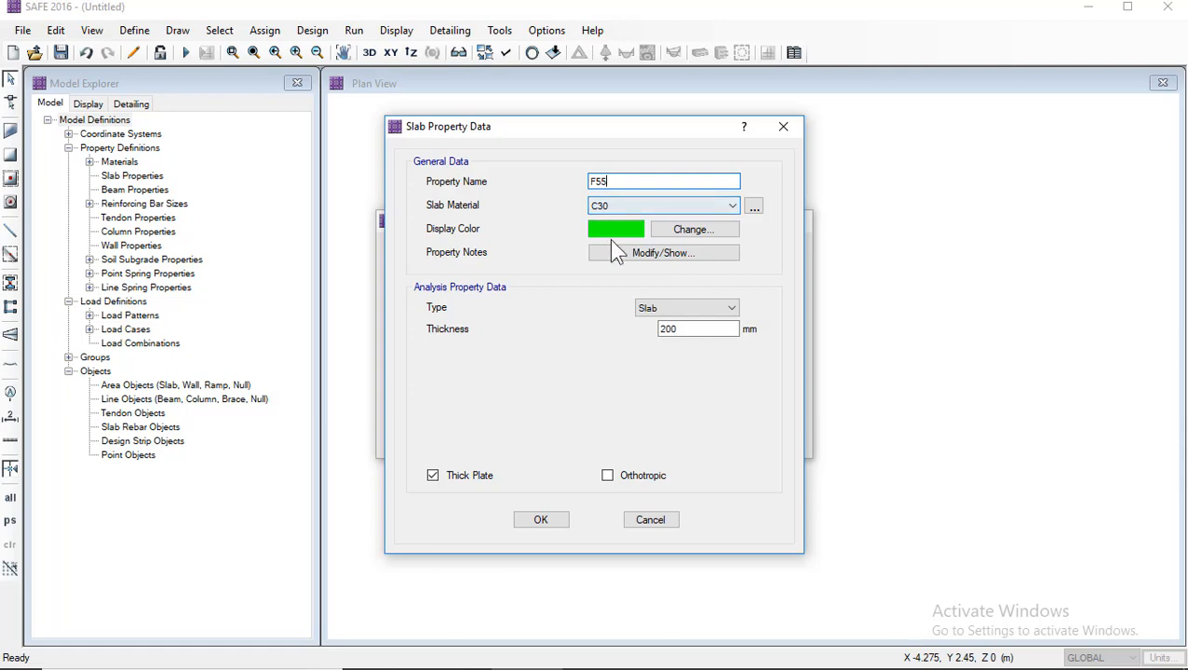
Step: Define slab property F55 as type Footing with a thickness of 550 mm
click(684, 310)
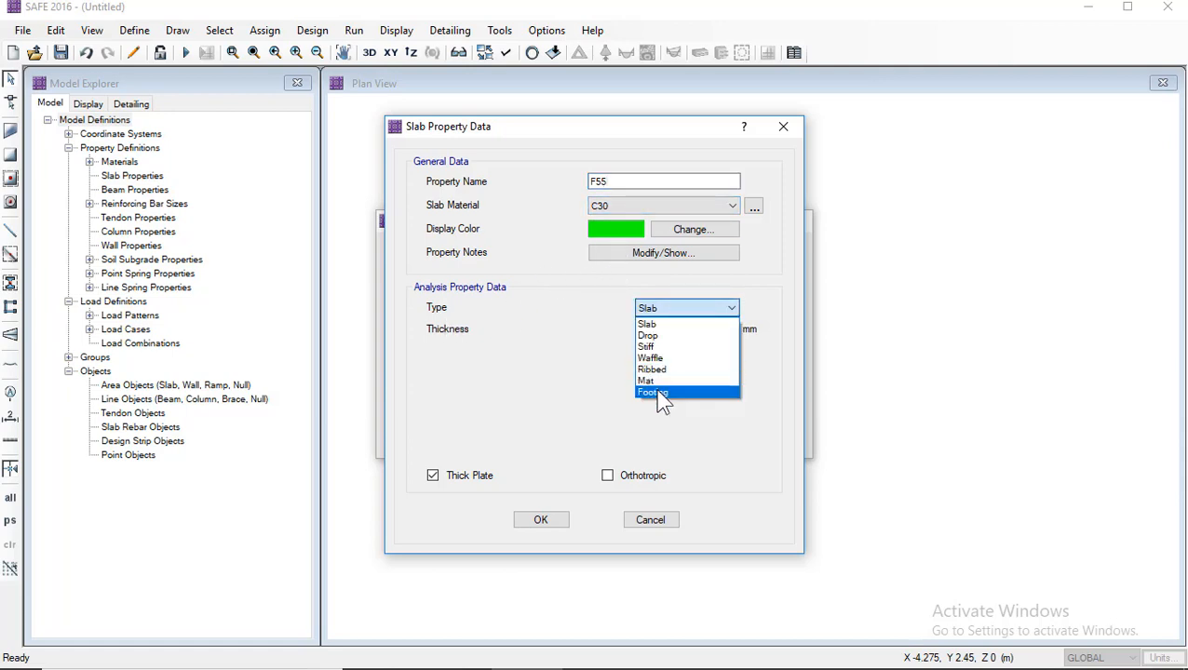
click(660, 392)
double_click(695, 328)
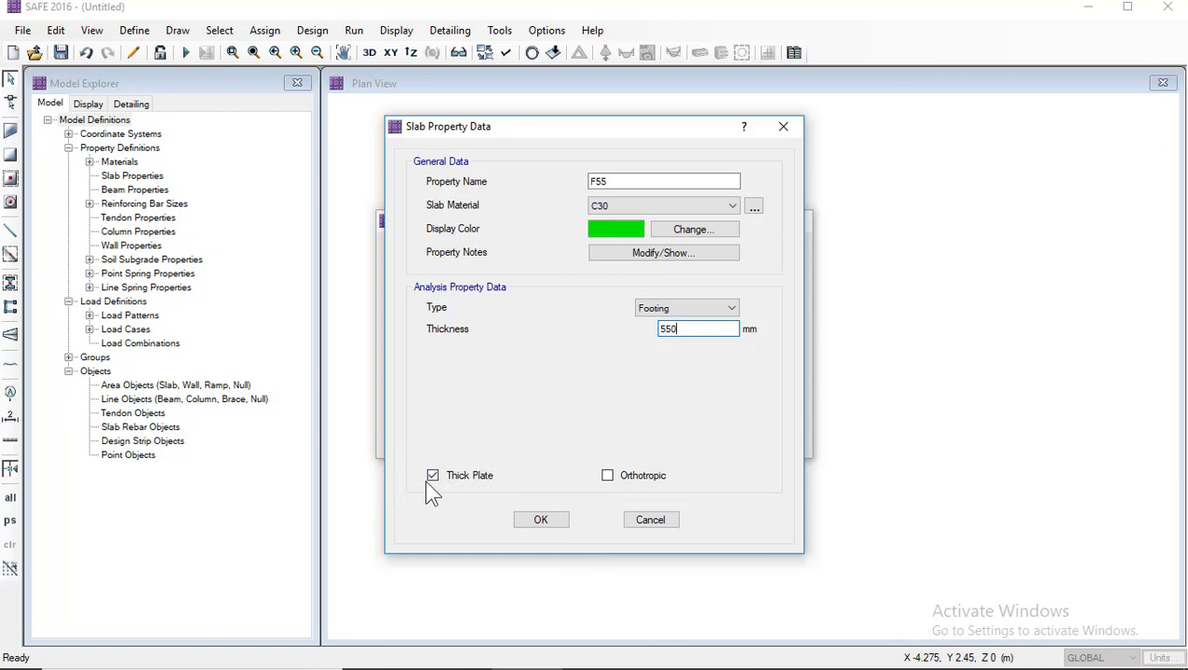
click(540, 520)
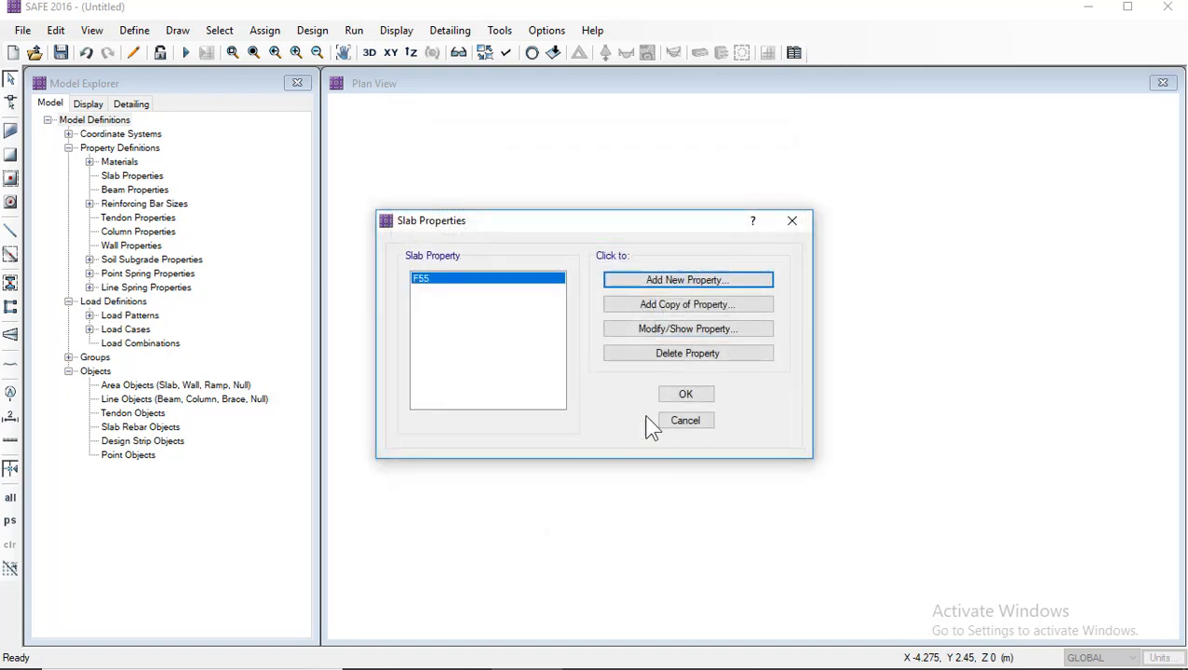
Step: Add a copy of slab property F55 named ST55, with type Stiff and a thickness of 550 mm
click(649, 311)
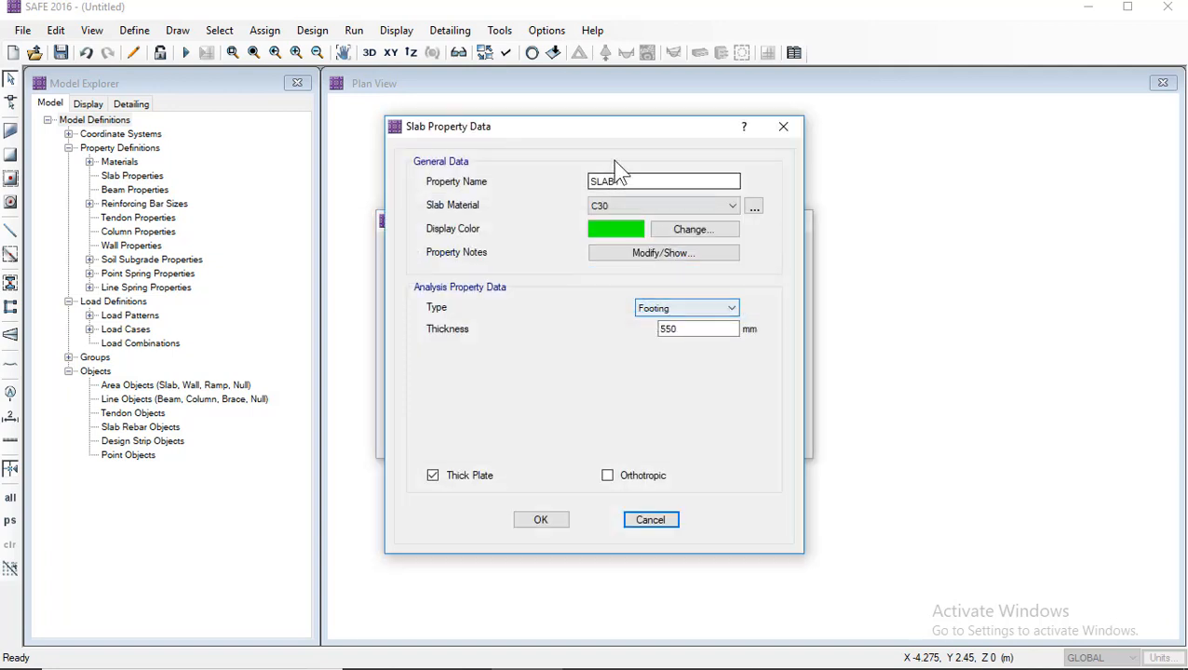
drag(634, 182, 561, 182)
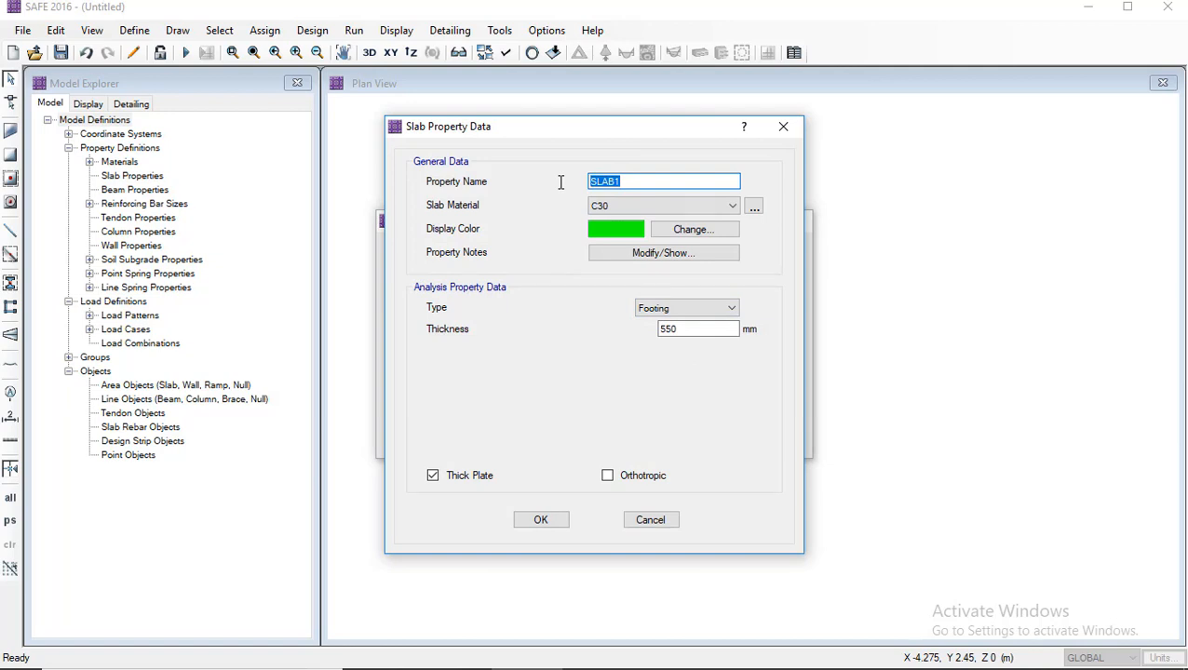
text(ST55)
click(625, 187)
click(684, 313)
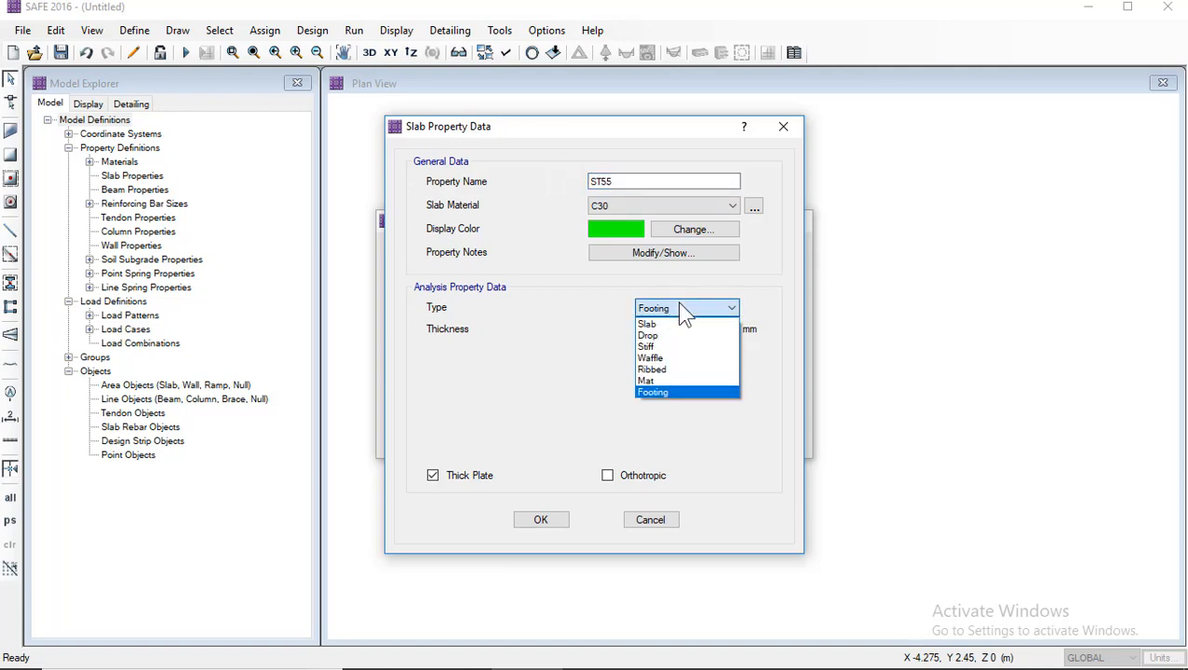
click(665, 346)
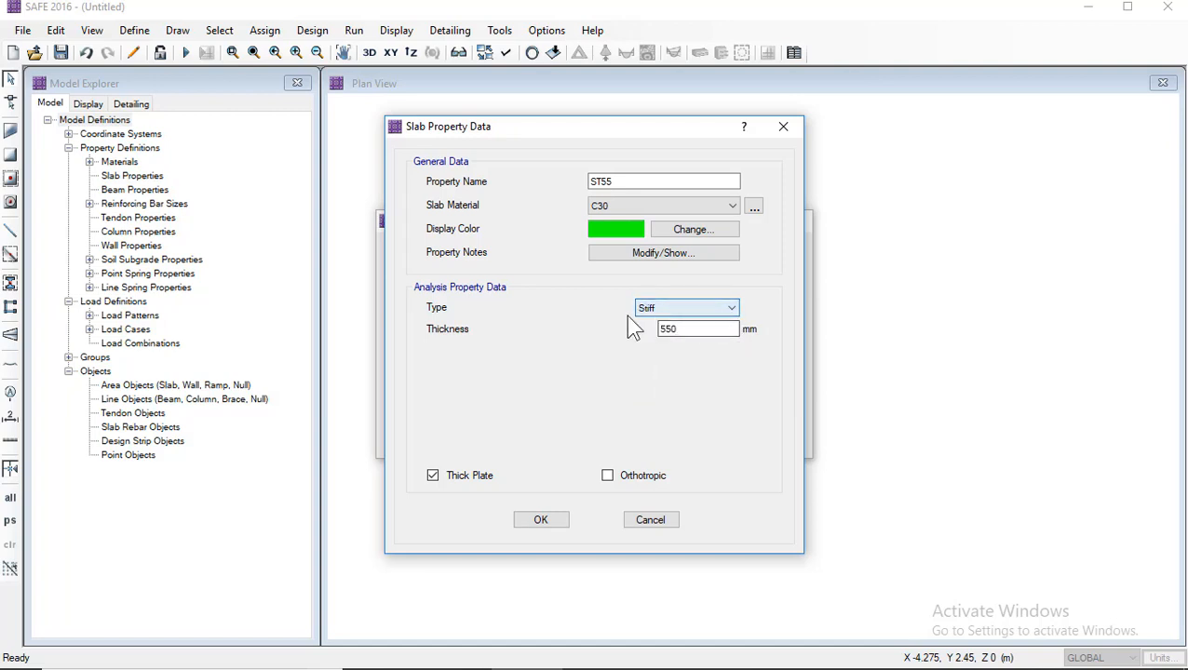
click(682, 328)
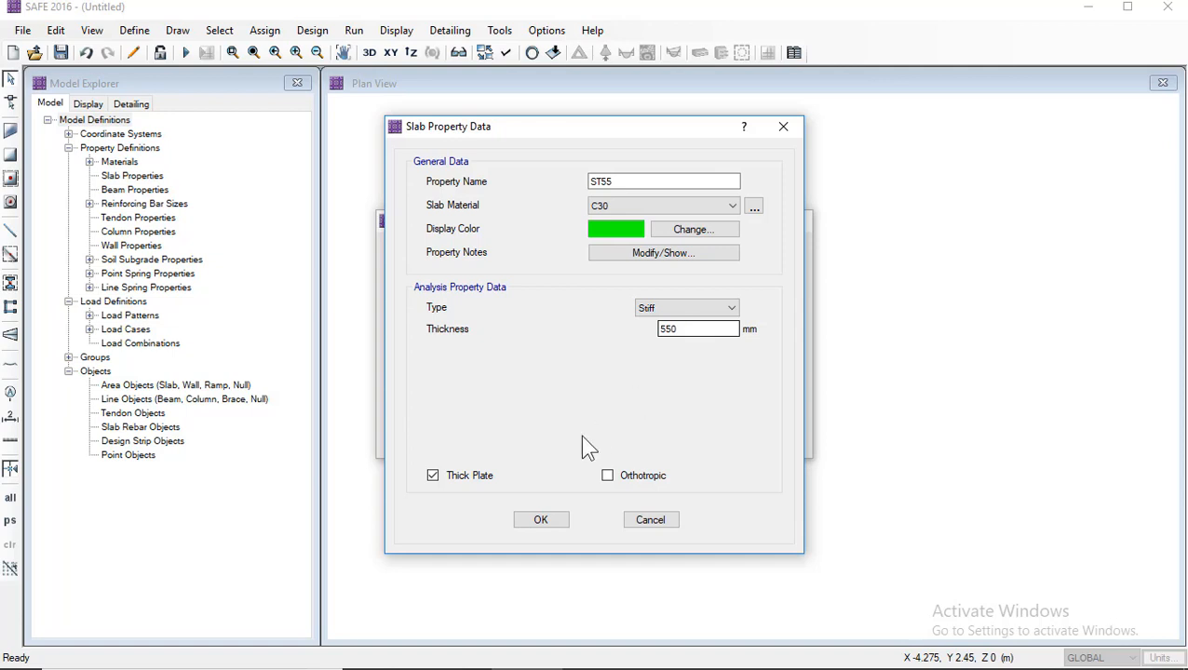
click(547, 524)
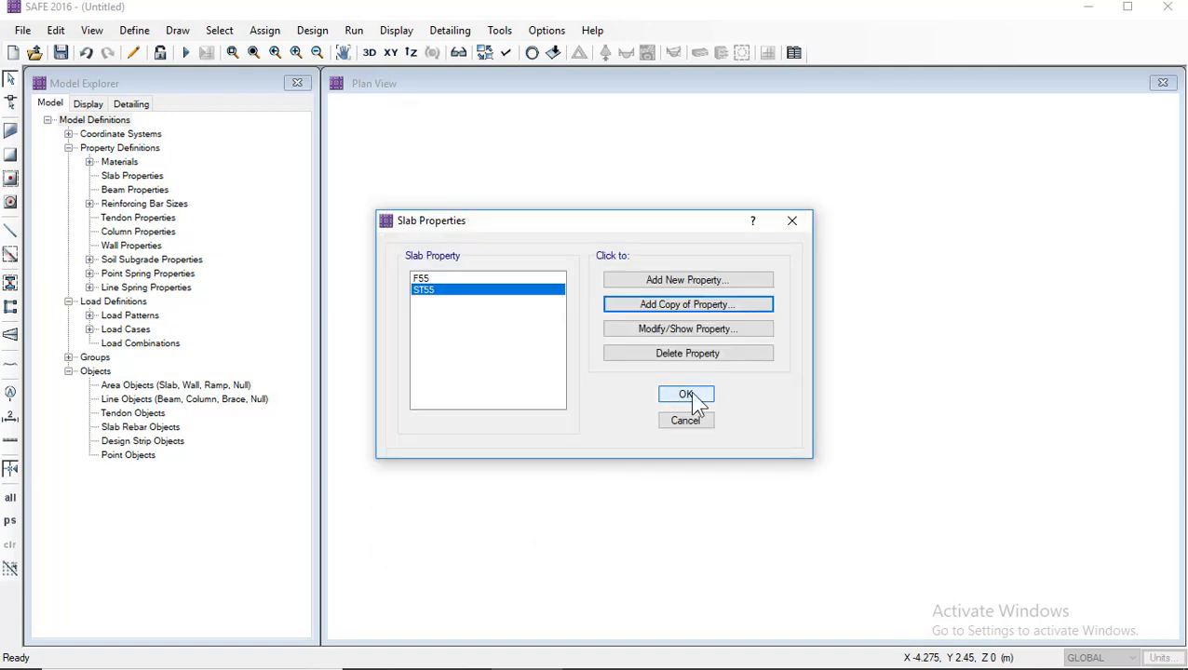
click(687, 397)
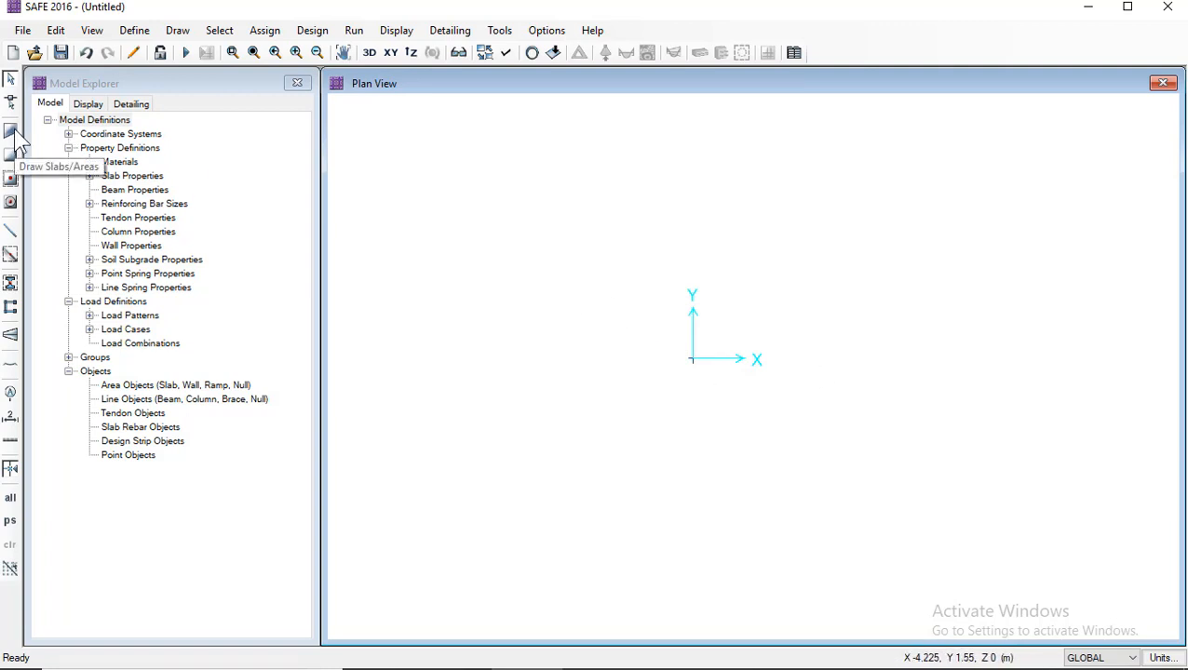
Step: Quick-draw a rectangular ST55 slab around the origin, 0.3 m in X by 0.75 m in Y
click(11, 204)
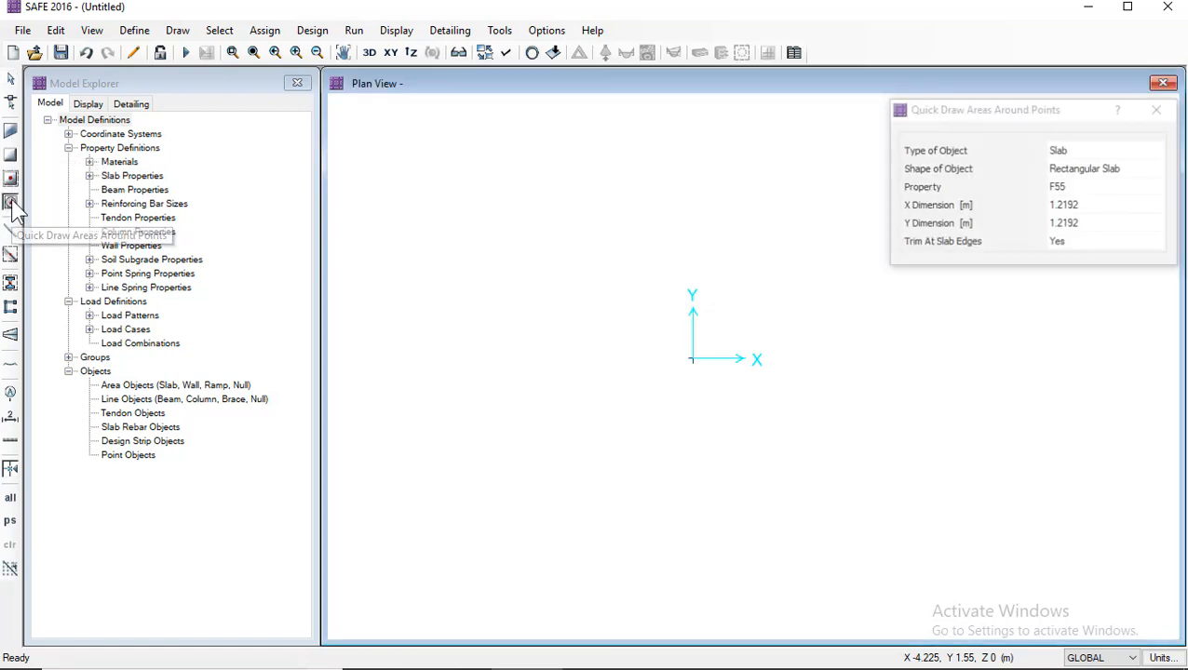
click(1085, 187)
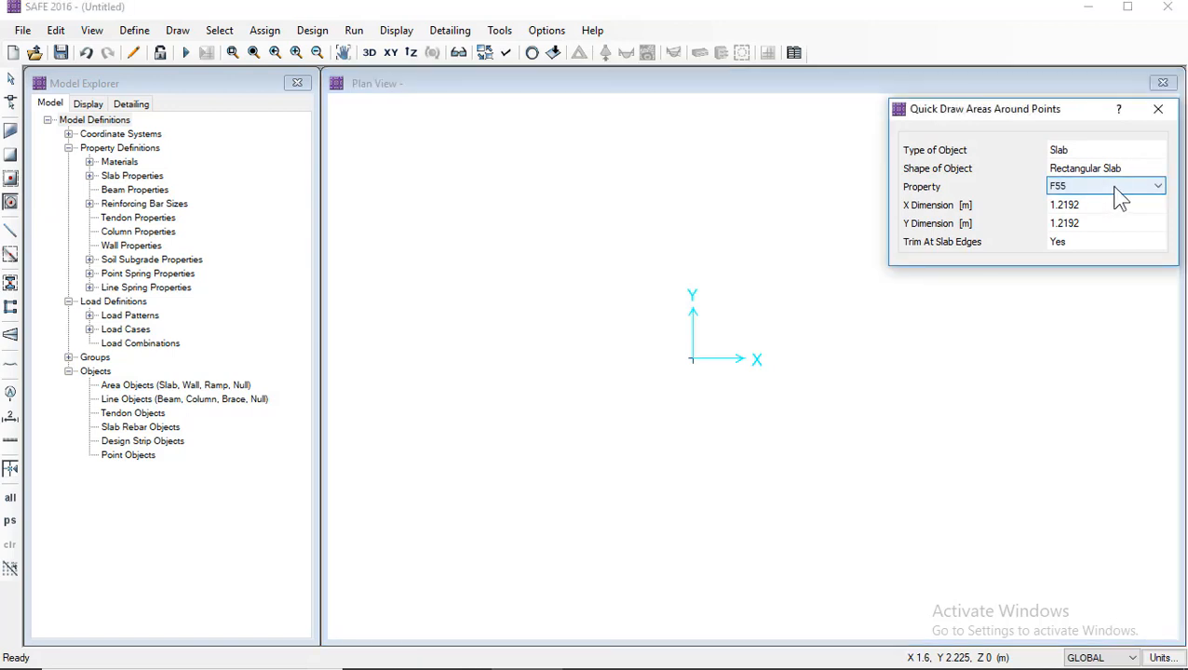
click(1113, 189)
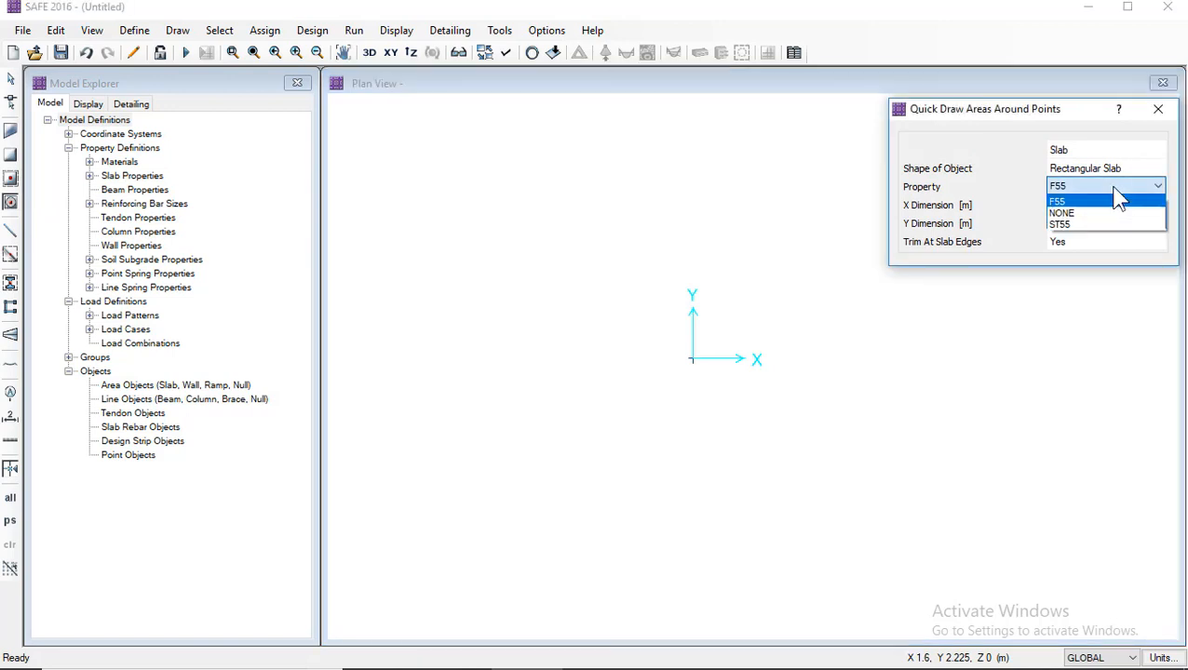
click(1077, 224)
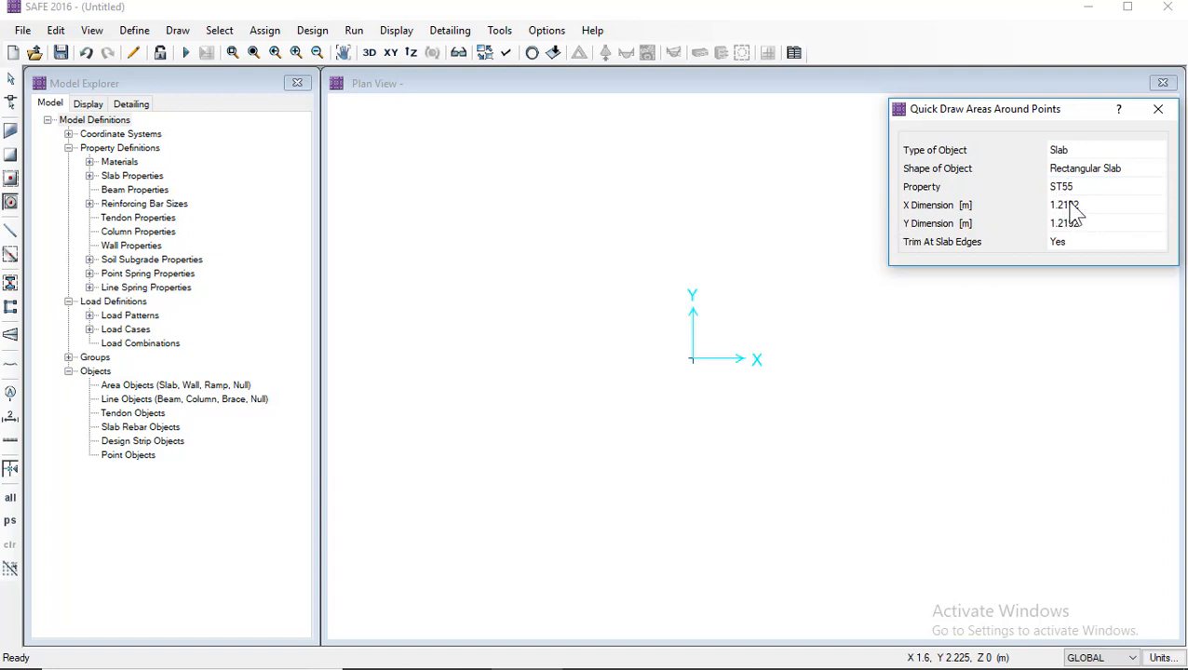
click(1070, 205)
text(0.3)
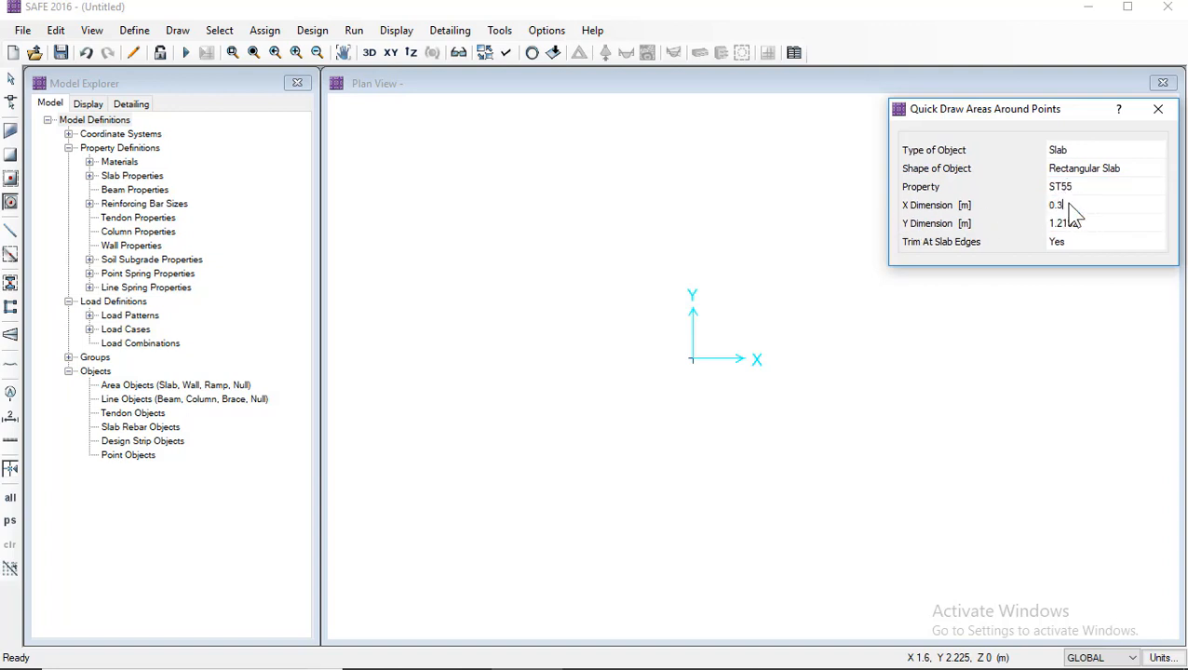
click(1063, 225)
text(0.75)
click(1079, 207)
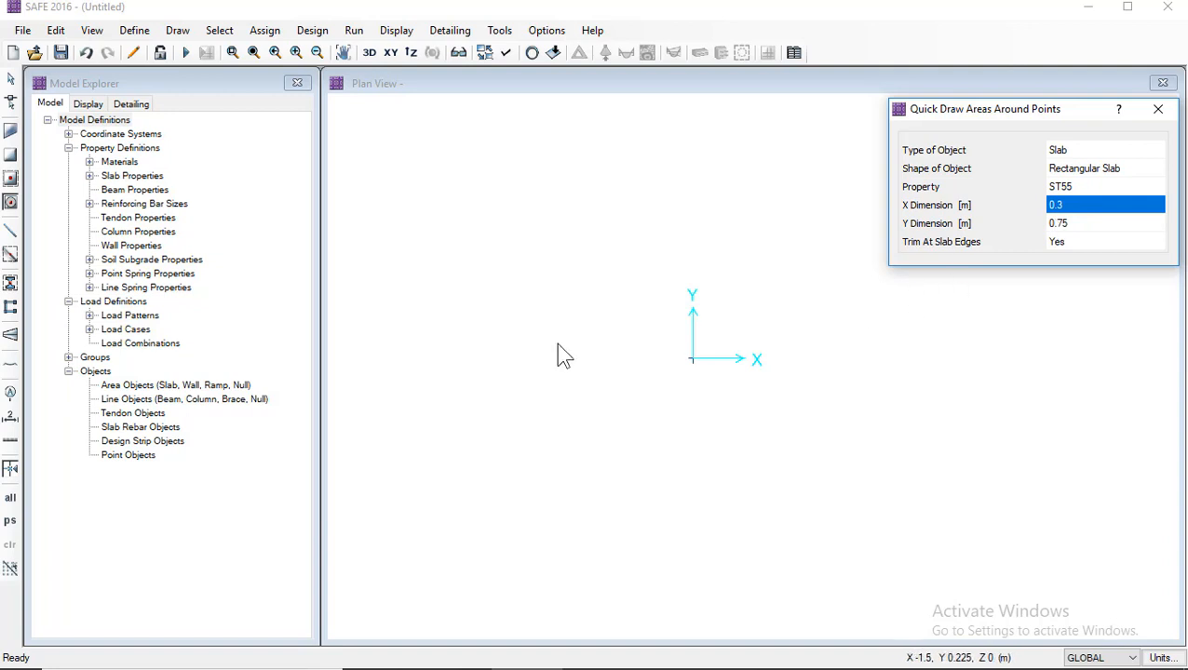
click(706, 373)
click(692, 360)
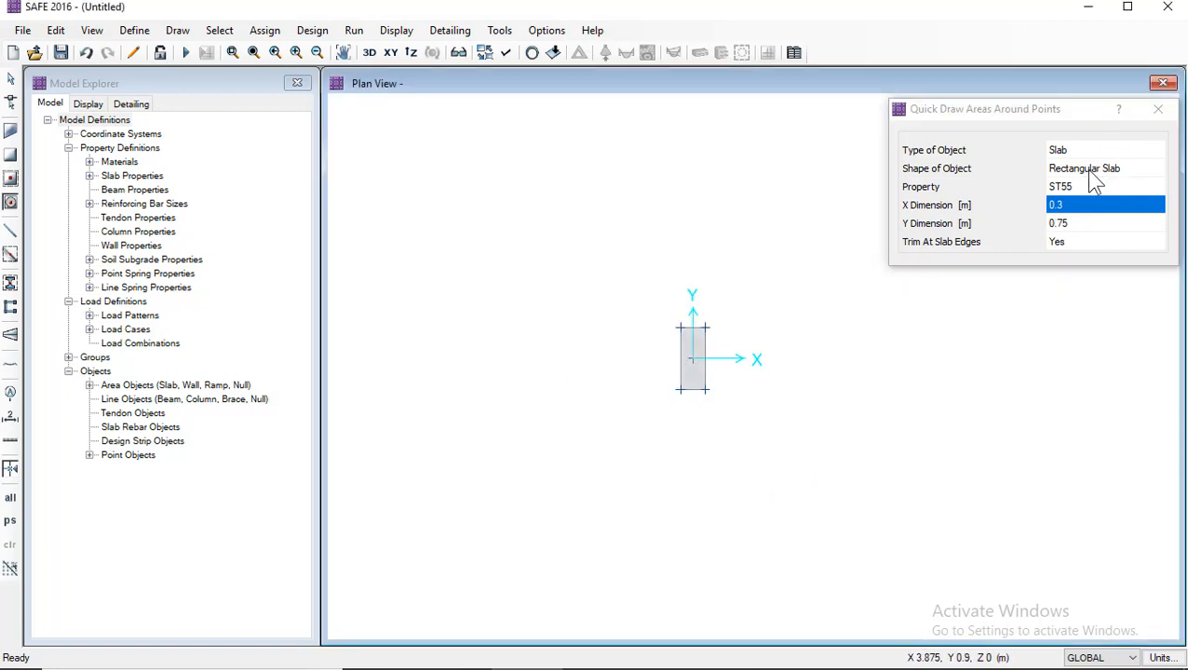
Step: Quick-draw a 2.8 m by 2.8 m rectangular F55 slab around the origin and leave the drawing mode
click(1069, 186)
click(1069, 186)
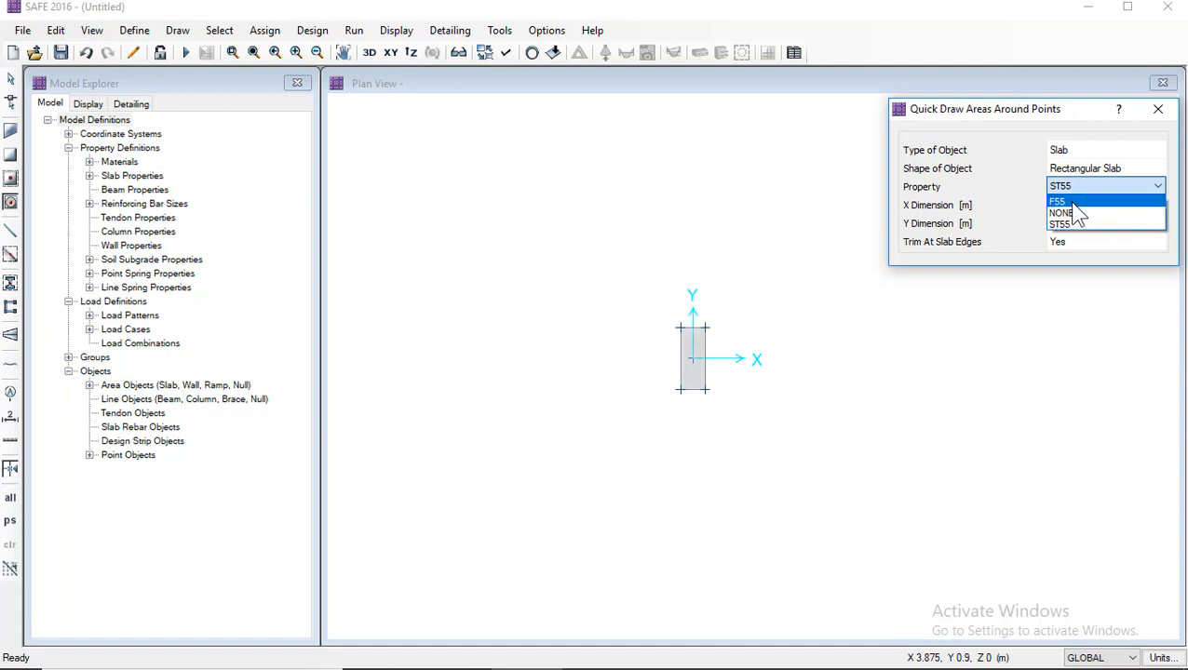
click(1060, 201)
click(1072, 205)
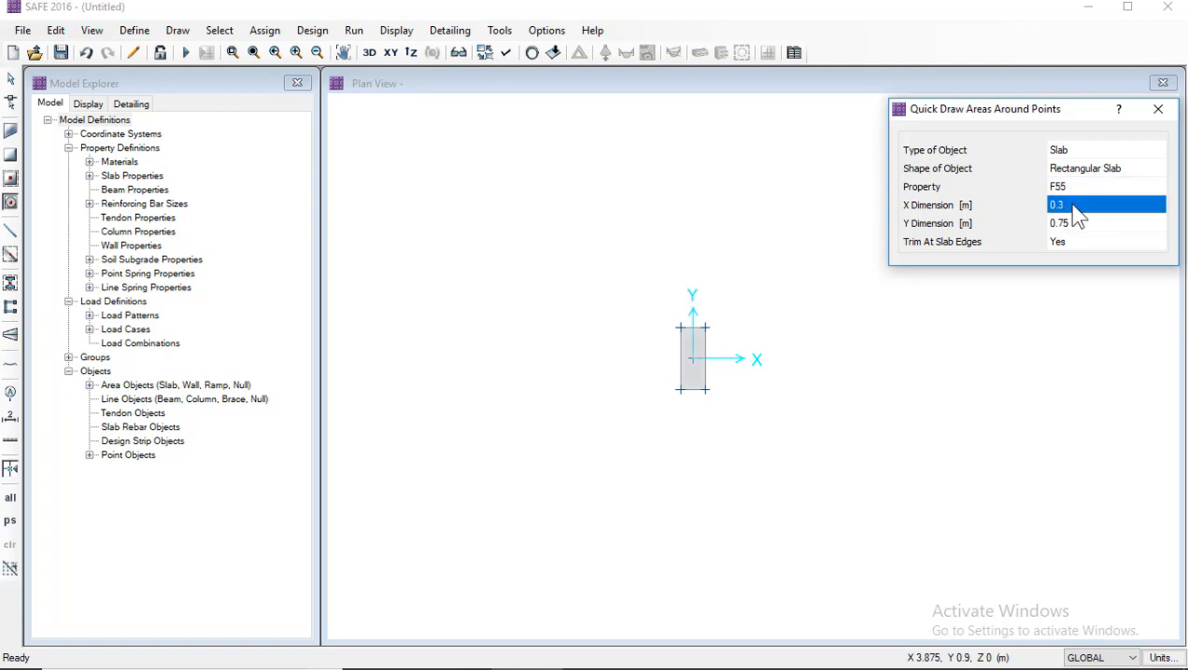
text(2.8)
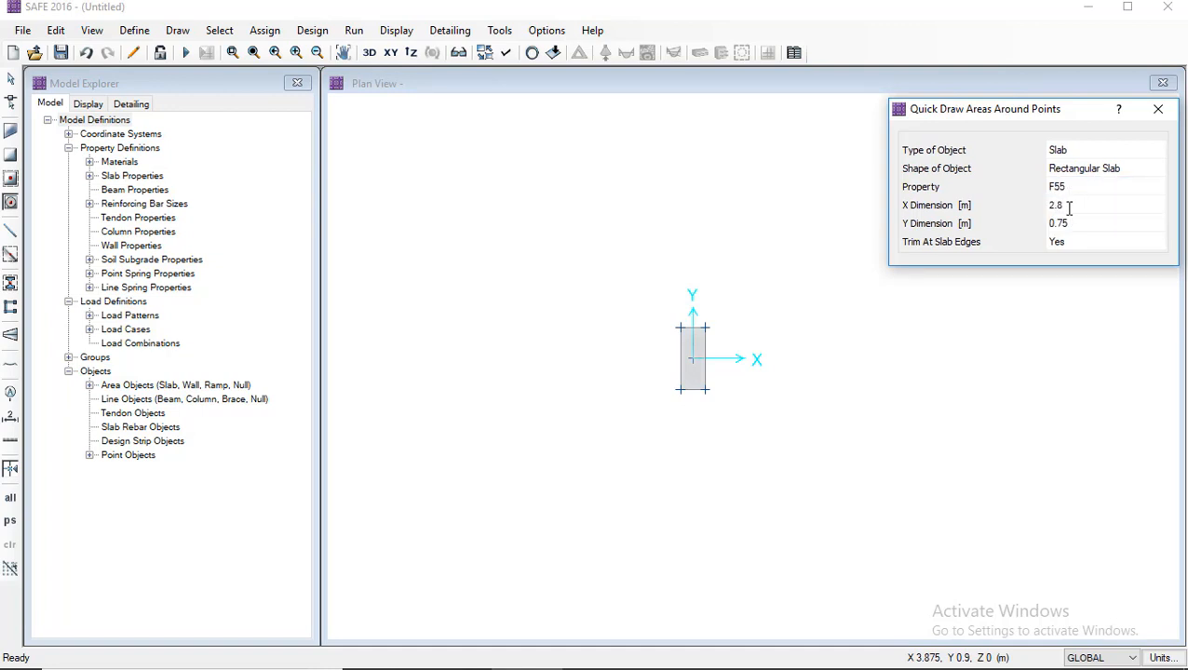
click(1067, 221)
text(2.8)
click(1074, 203)
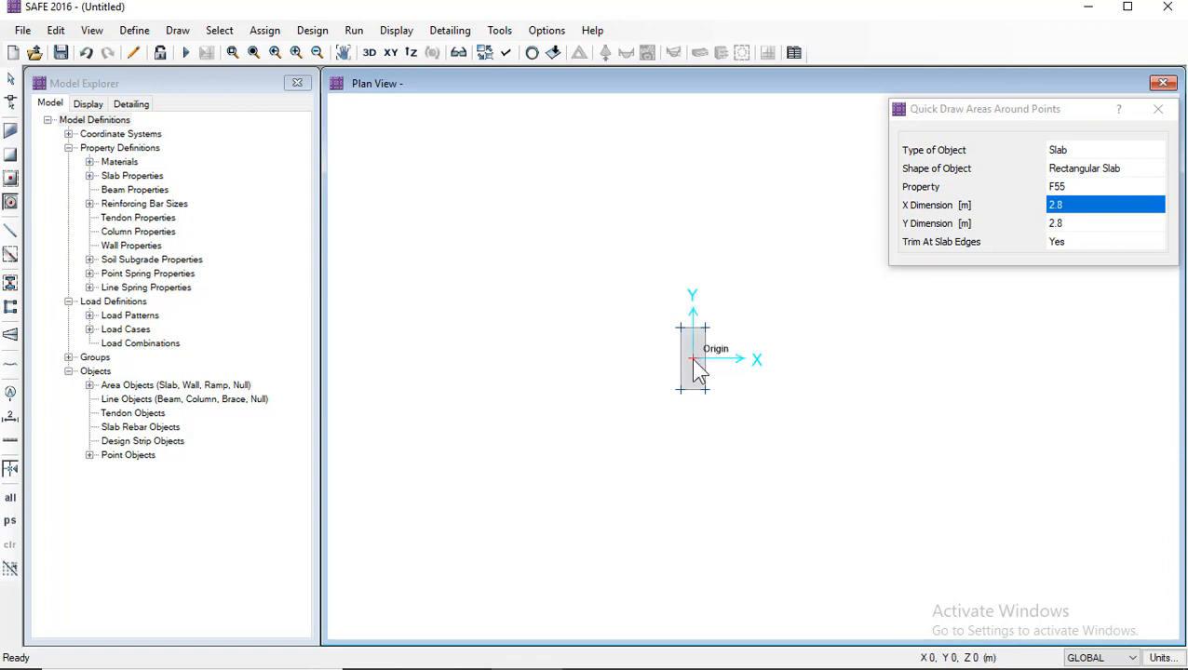
click(692, 360)
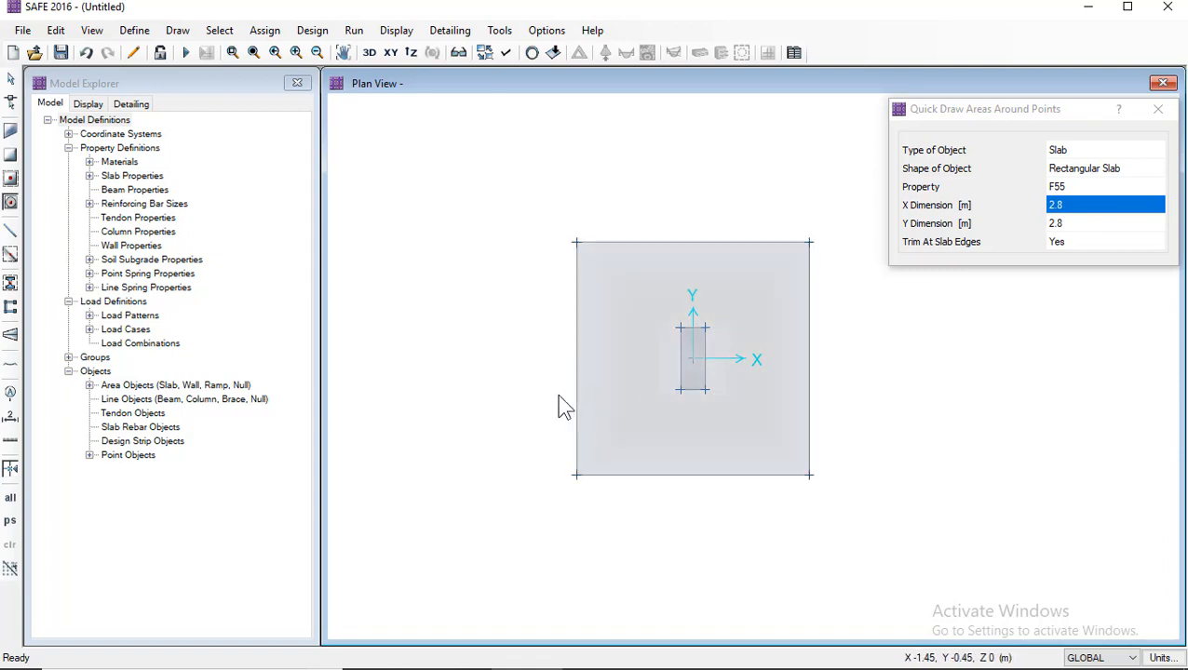
click(1157, 110)
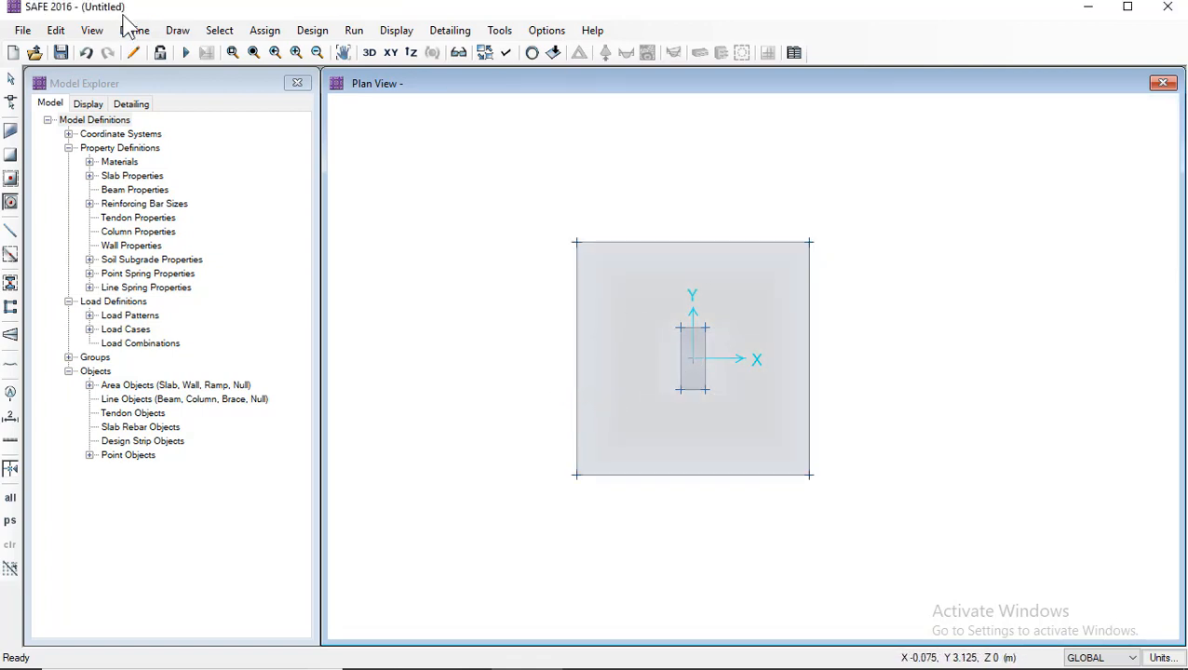
click(10, 78)
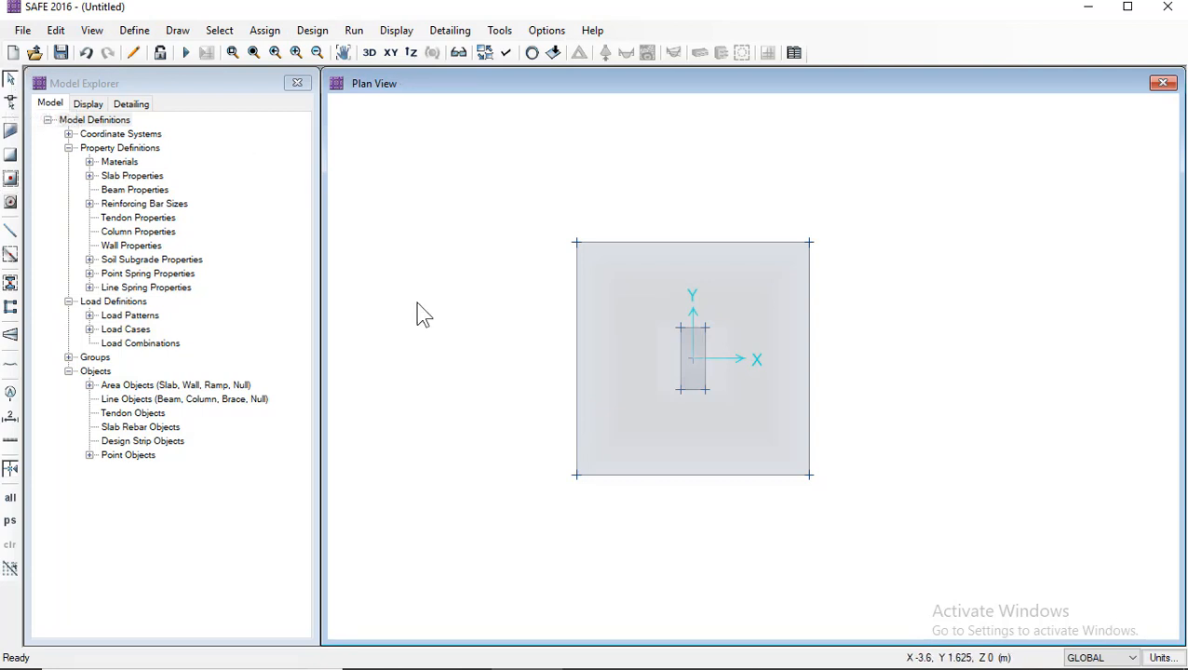
Step: Set the subgrade modulus of soil subgrade property SOIL1 to 120*180 kN/m3
scroll(432, 365, down, 1)
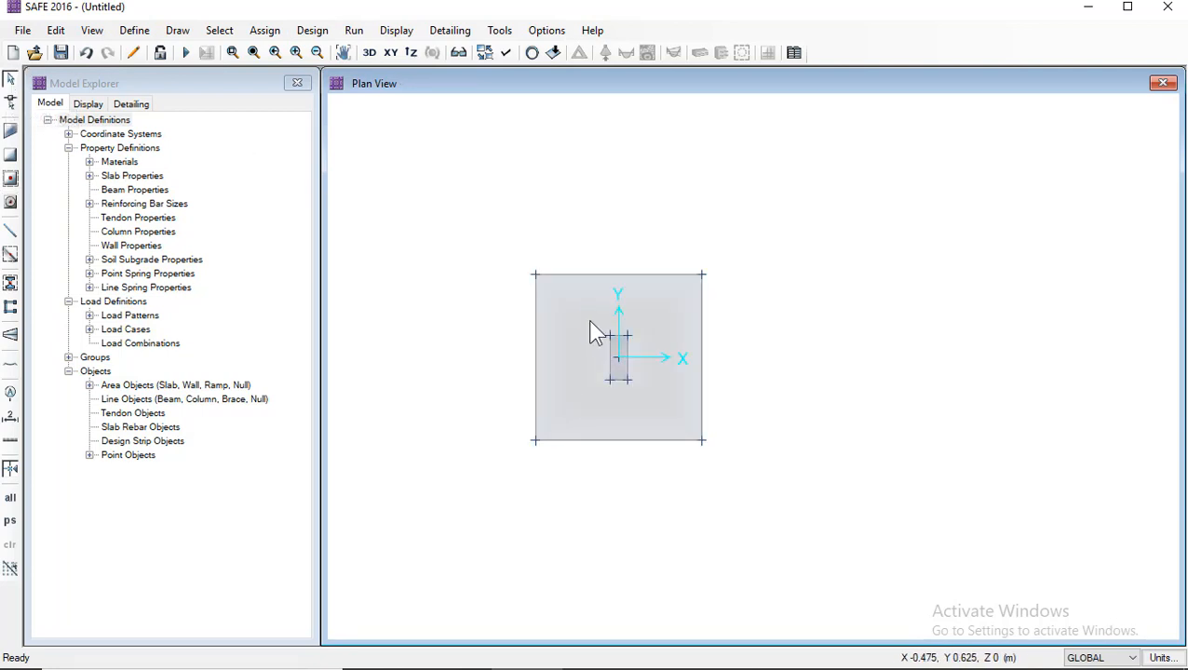
click(134, 30)
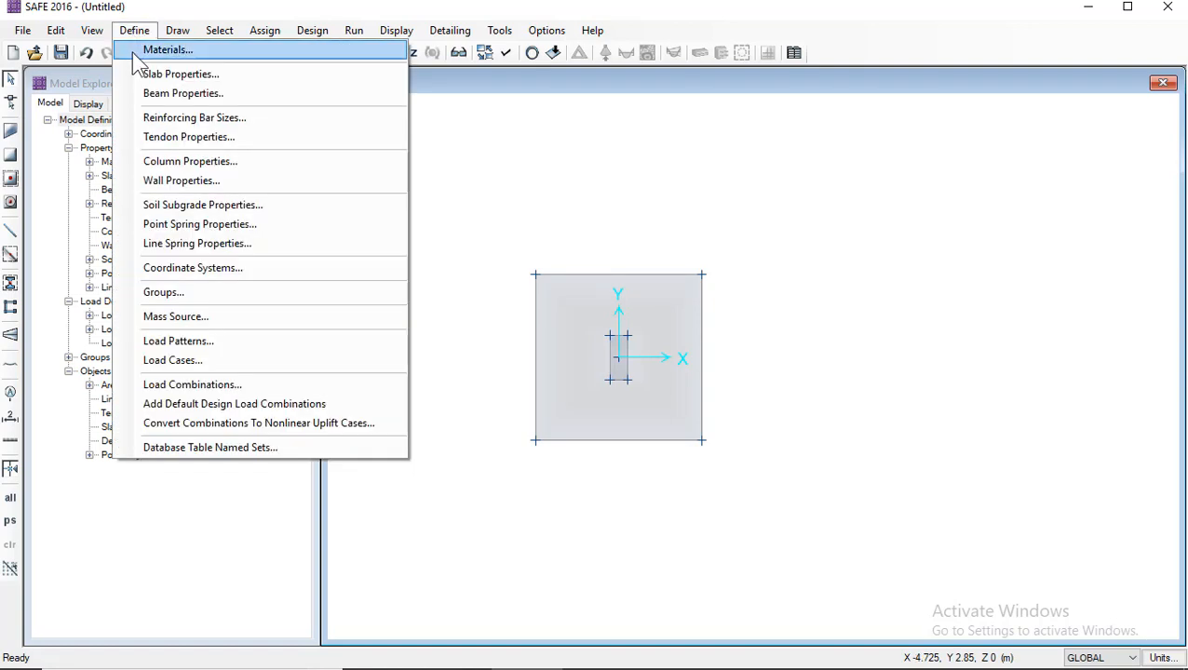
click(240, 209)
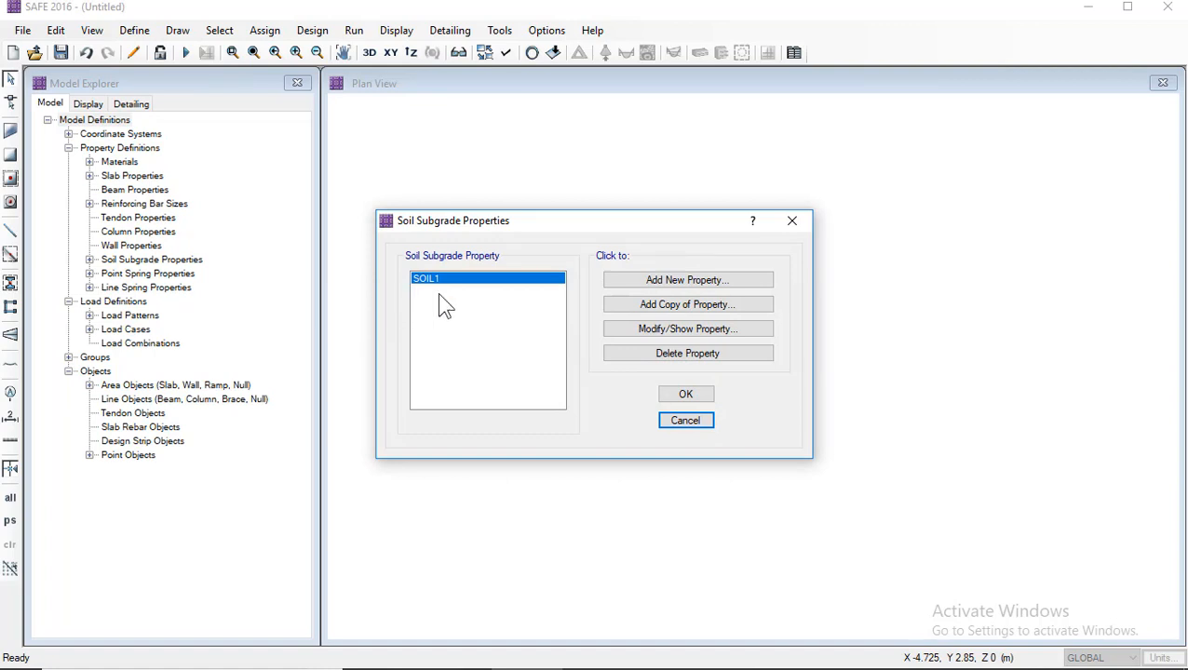
click(627, 331)
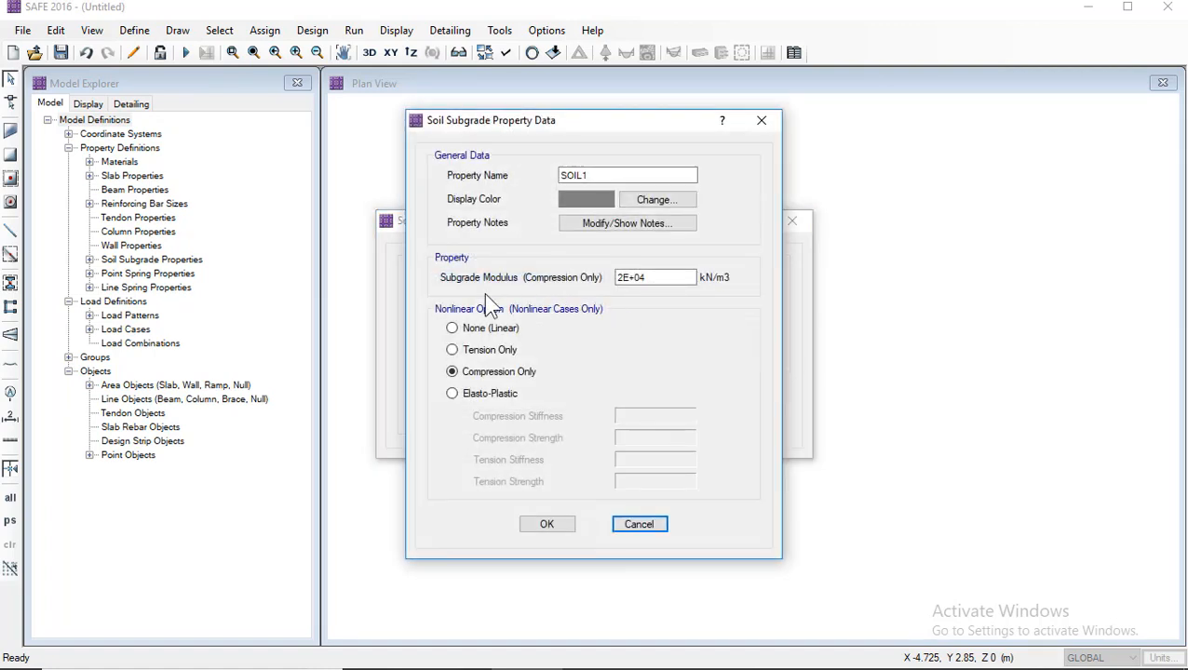
double_click(630, 279)
text(120*180)
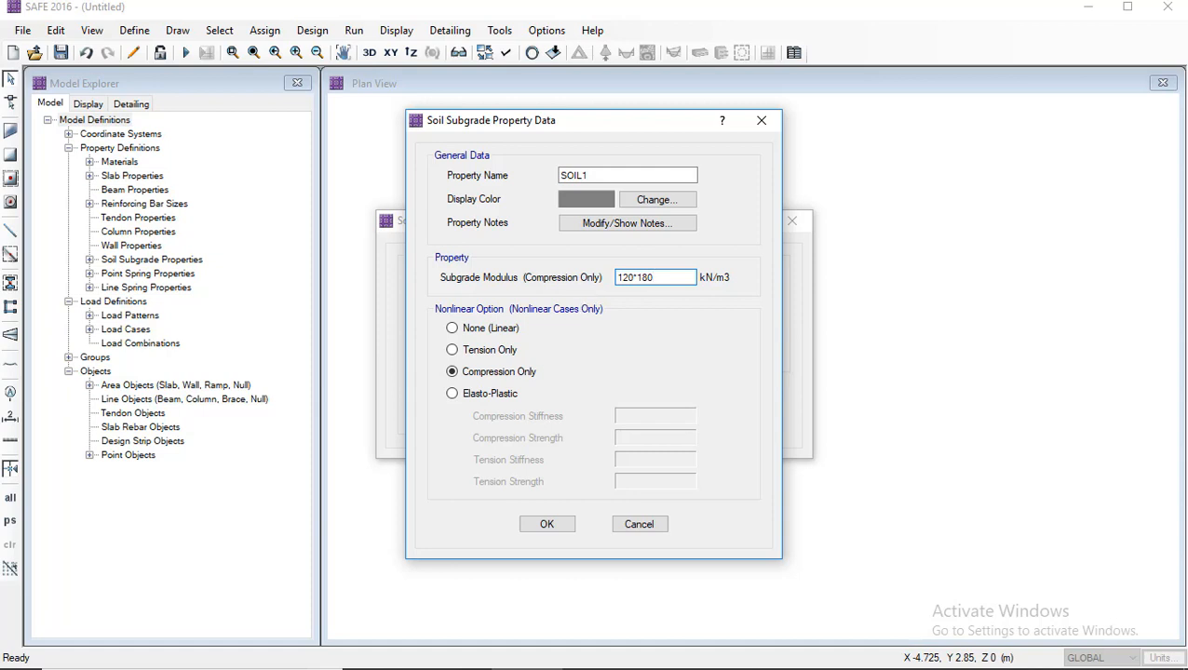
key(Return)
click(549, 524)
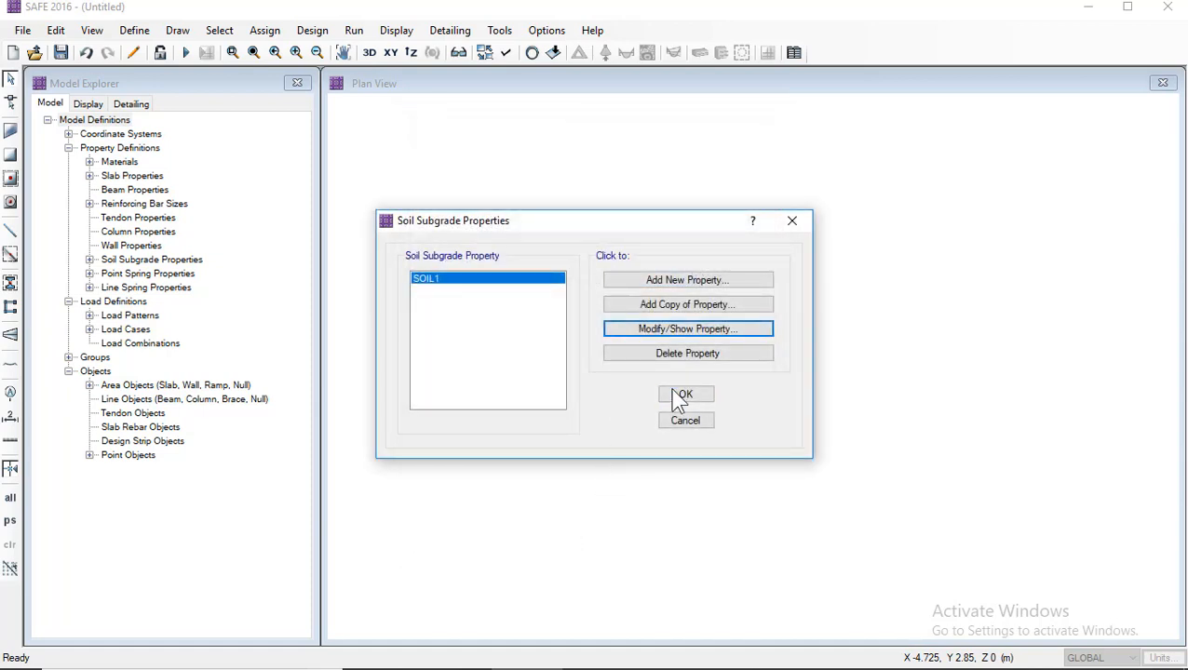
click(679, 398)
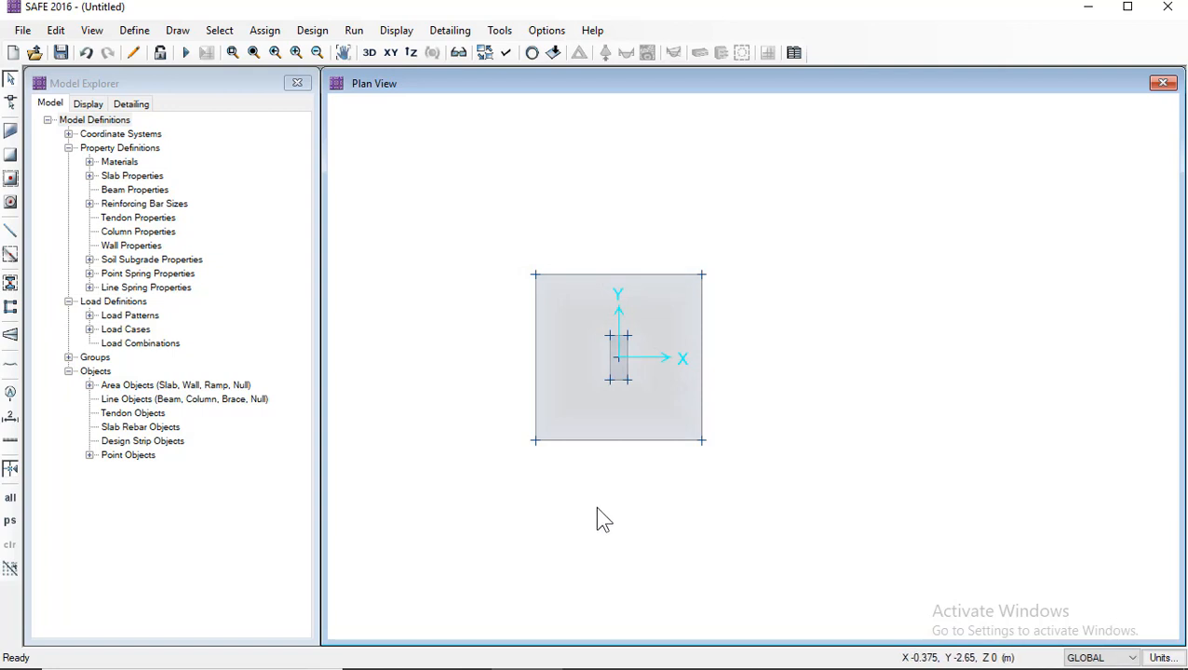
Step: Assign soil subgrade property SOIL1 to the large F55 footing slab
click(579, 323)
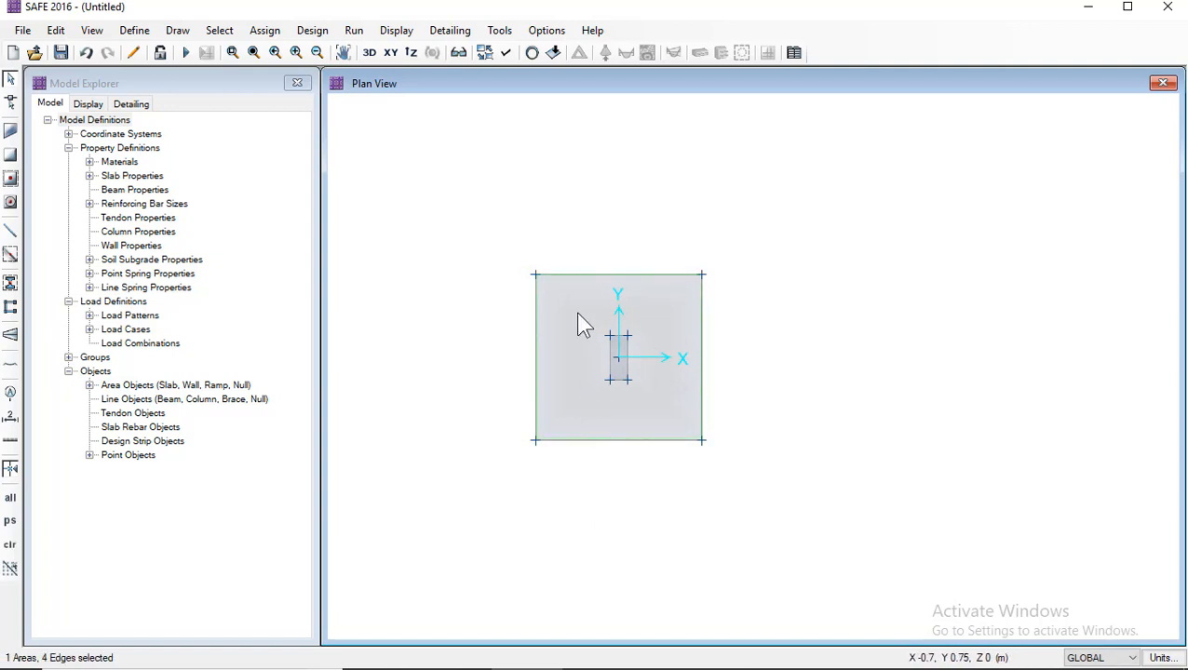
click(265, 34)
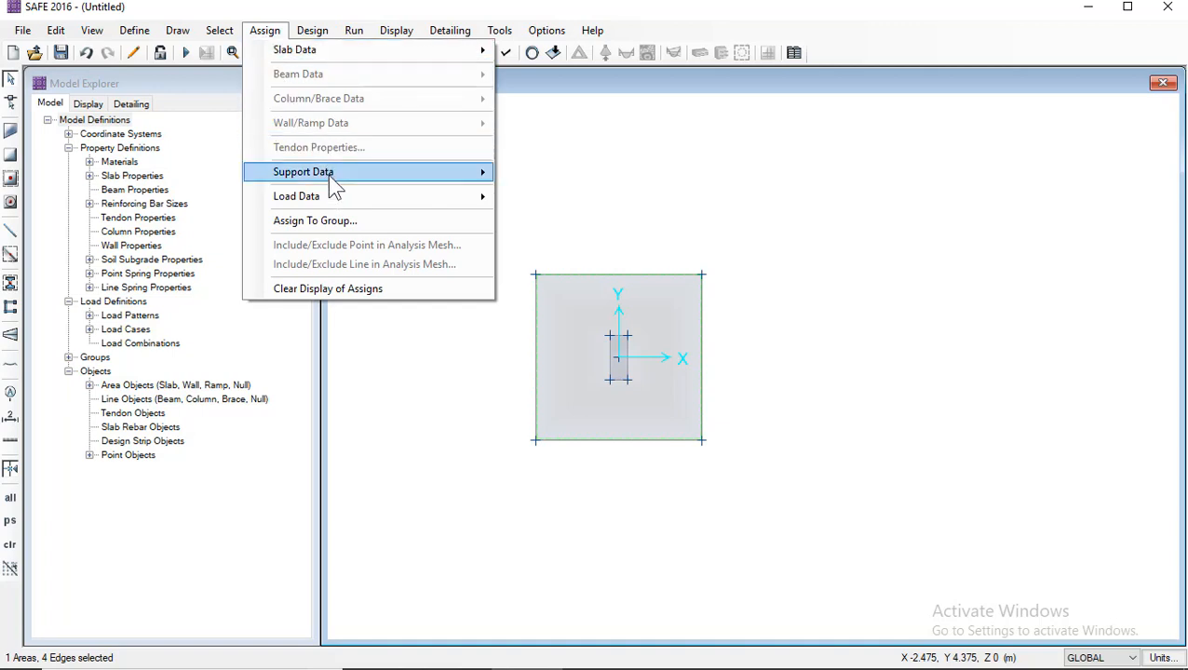
mouse_move(330, 177)
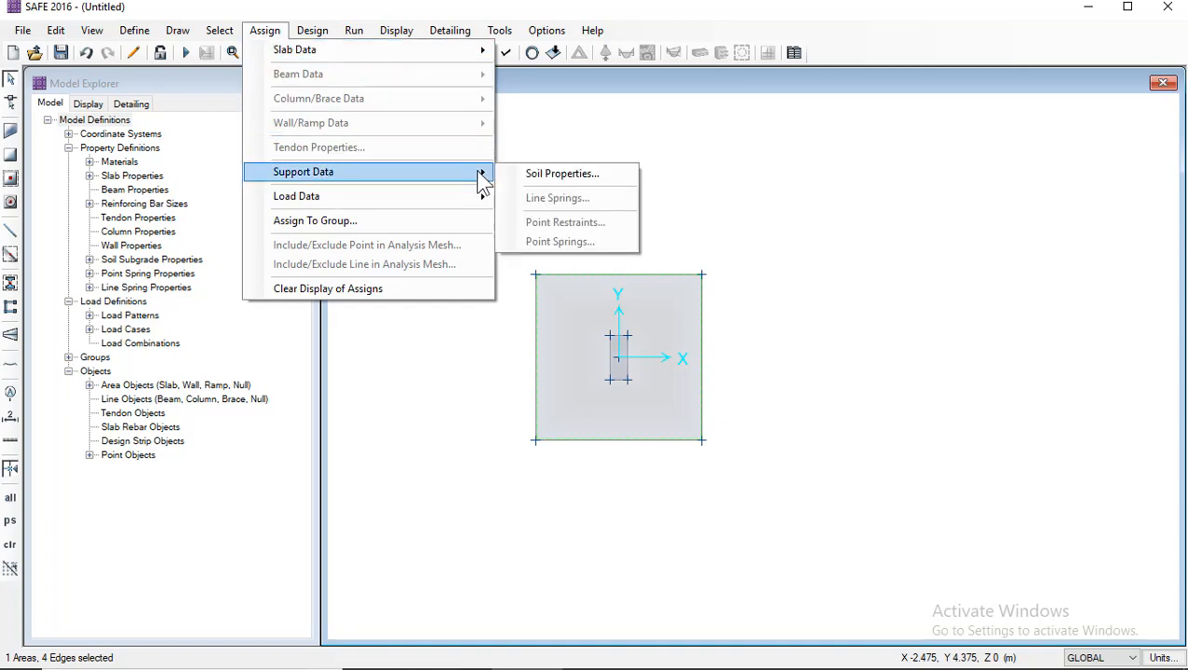
click(527, 179)
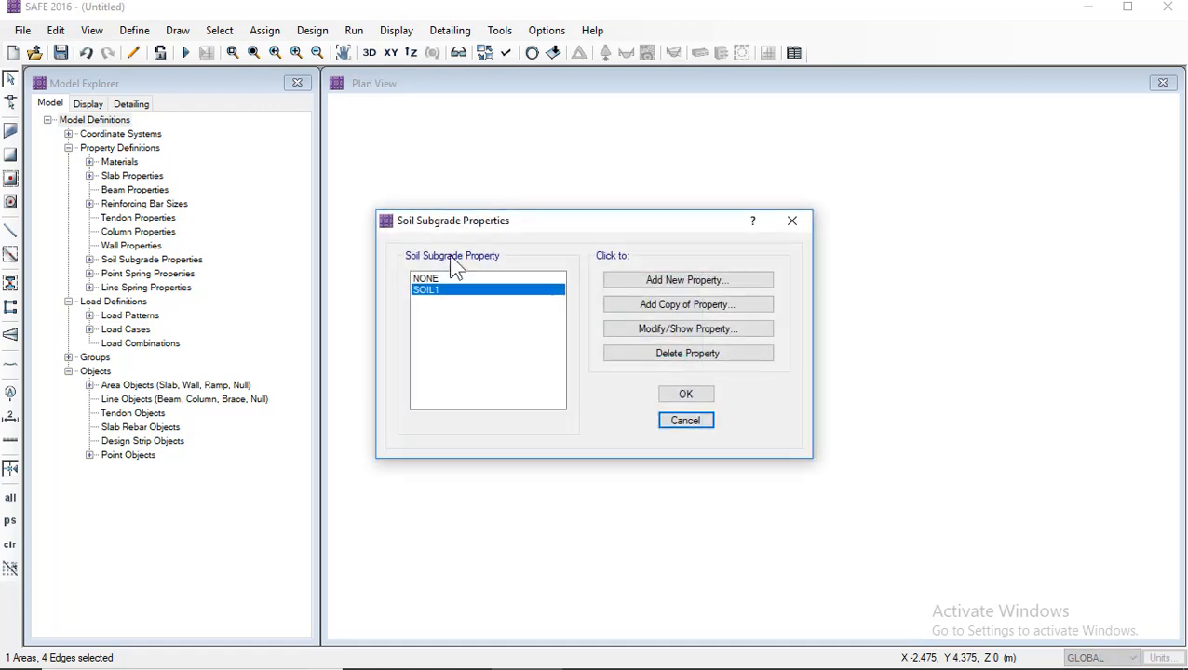
click(689, 395)
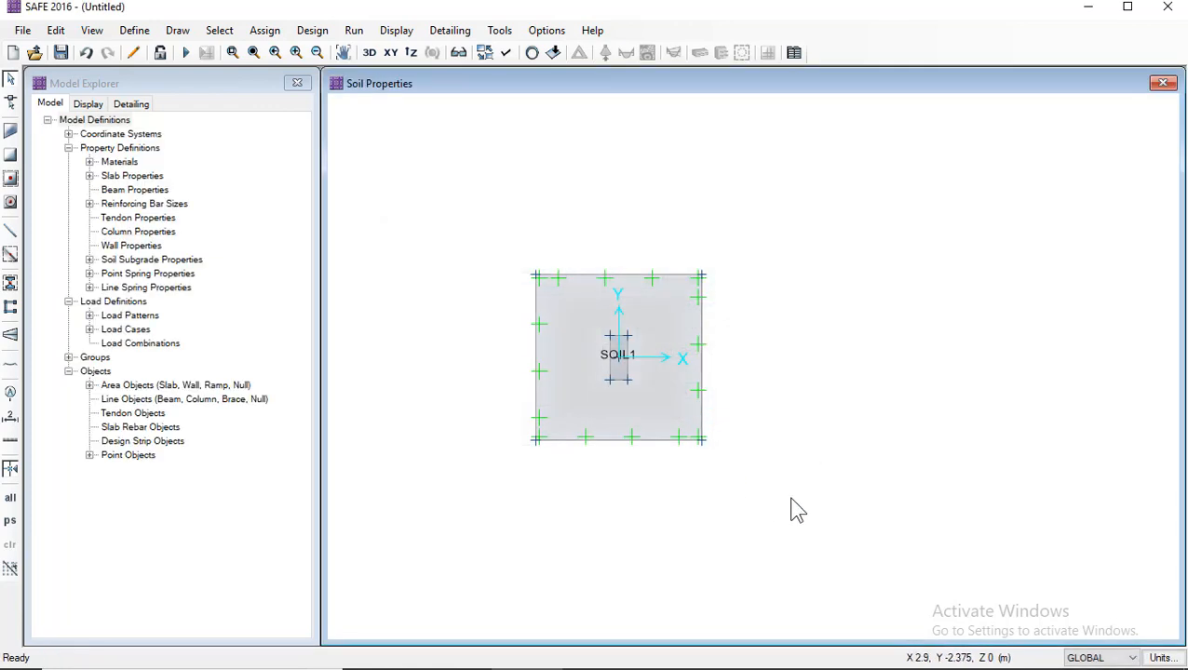
Step: Examine the footing slab in 3D and review its assignments, soil property, geometry, loads and design settings in the area object information
click(369, 53)
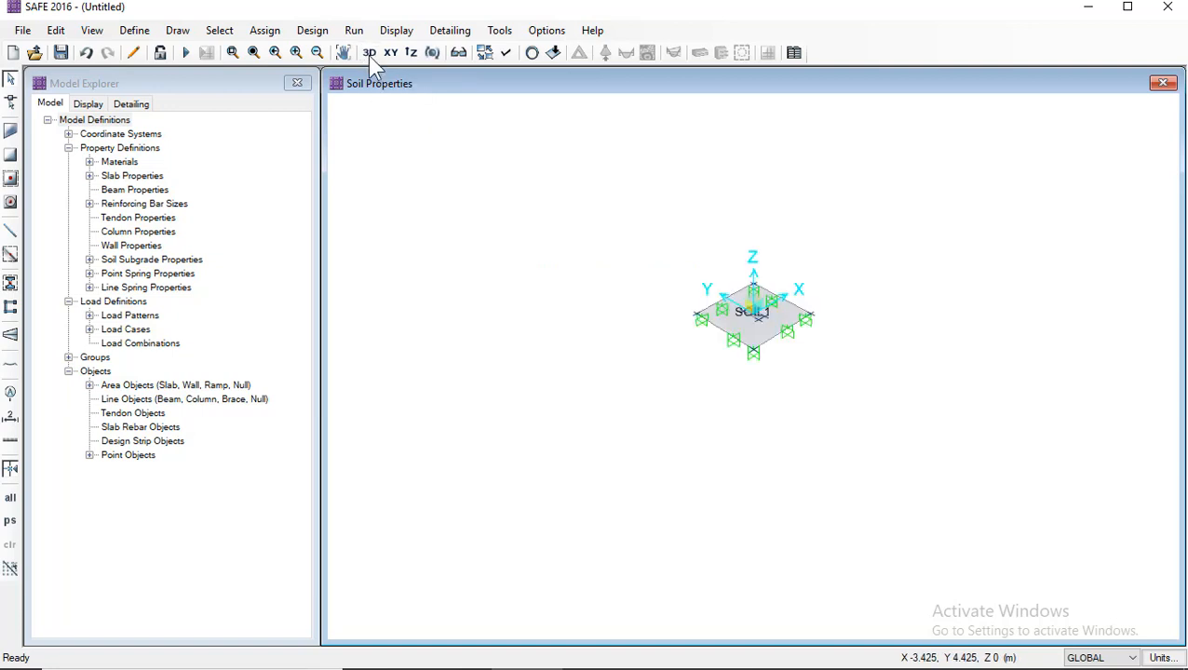
scroll(766, 293, up, 2)
scroll(790, 385, up, 2)
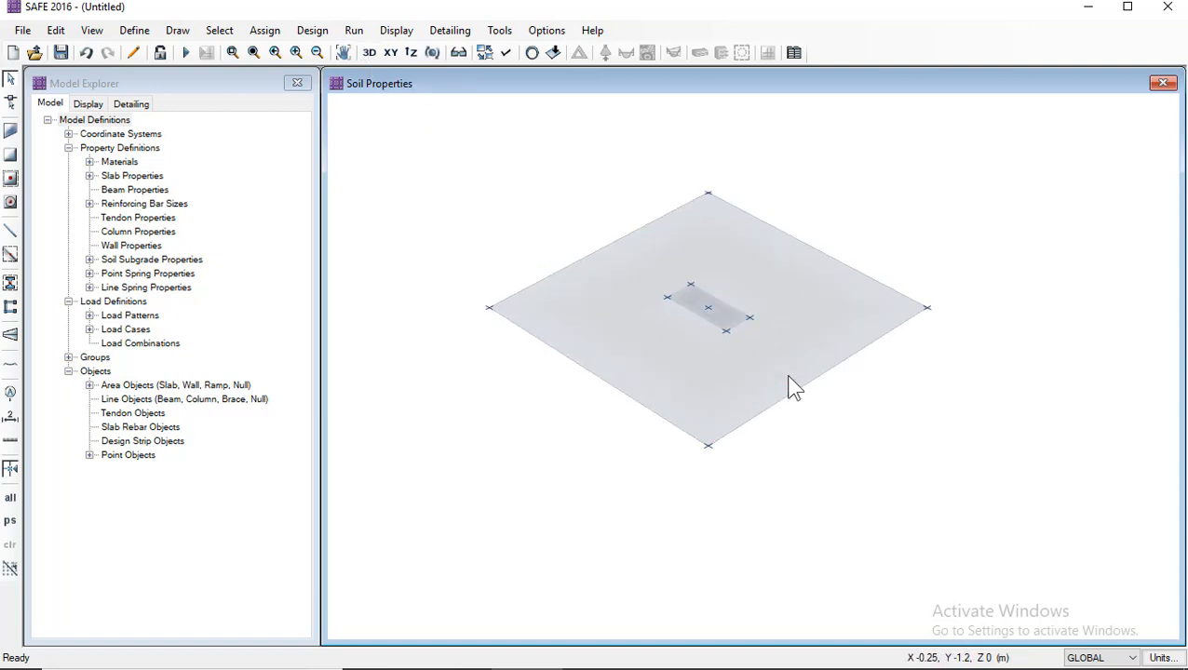
click(788, 380)
right_click(666, 369)
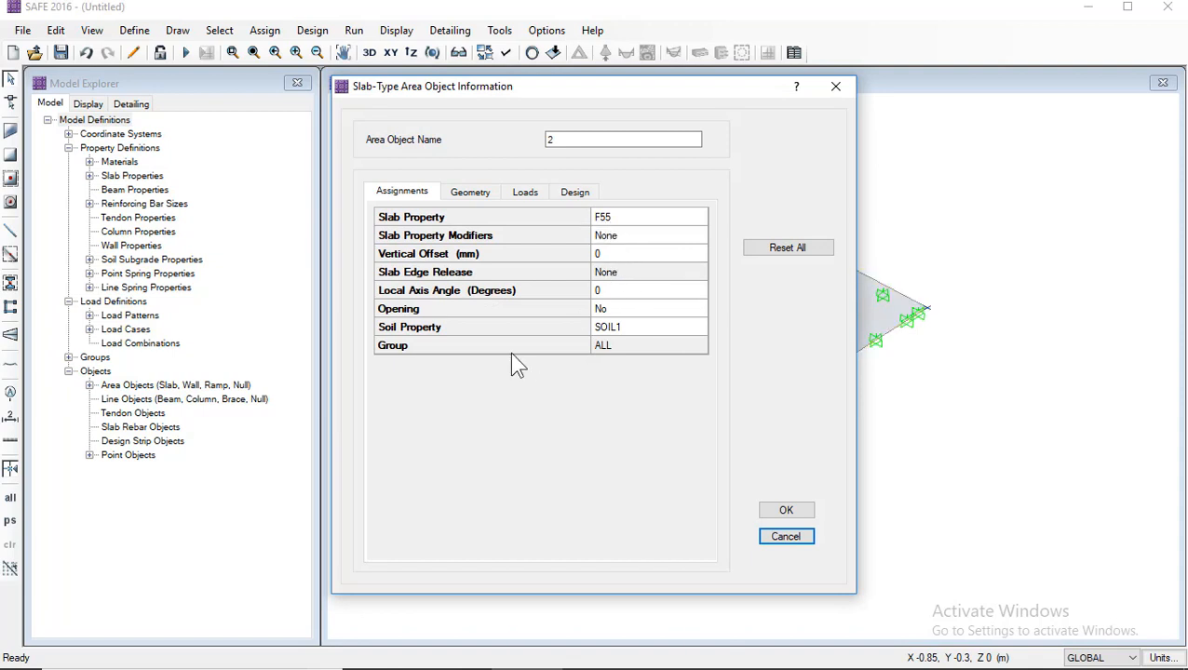
click(630, 325)
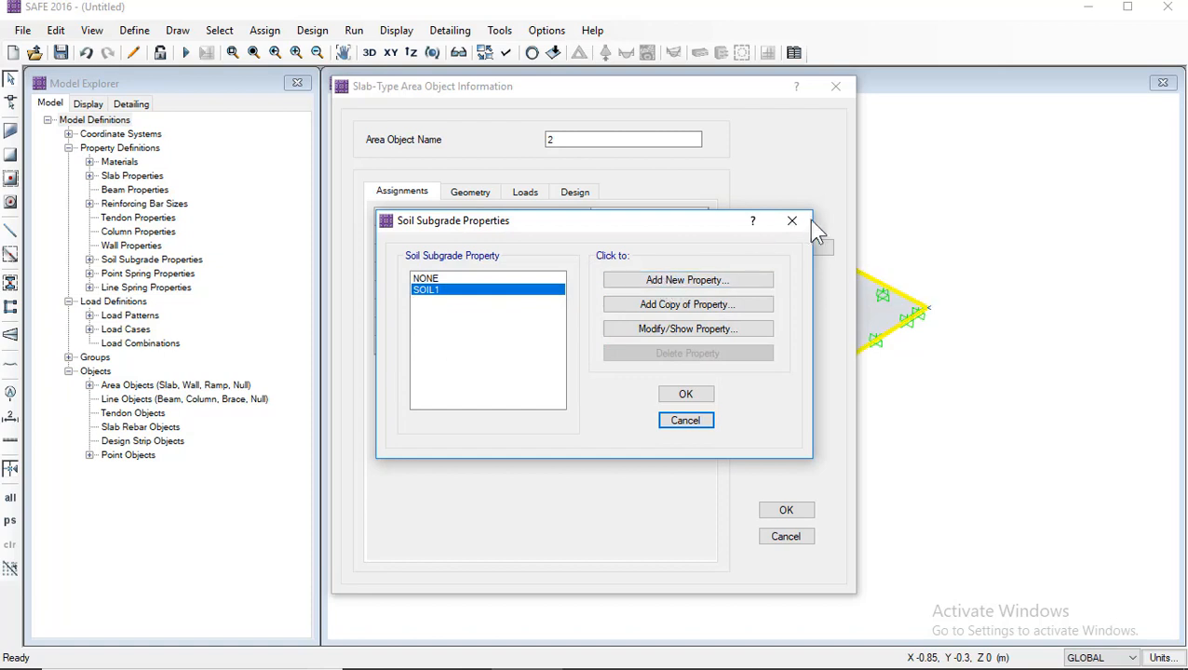
click(792, 220)
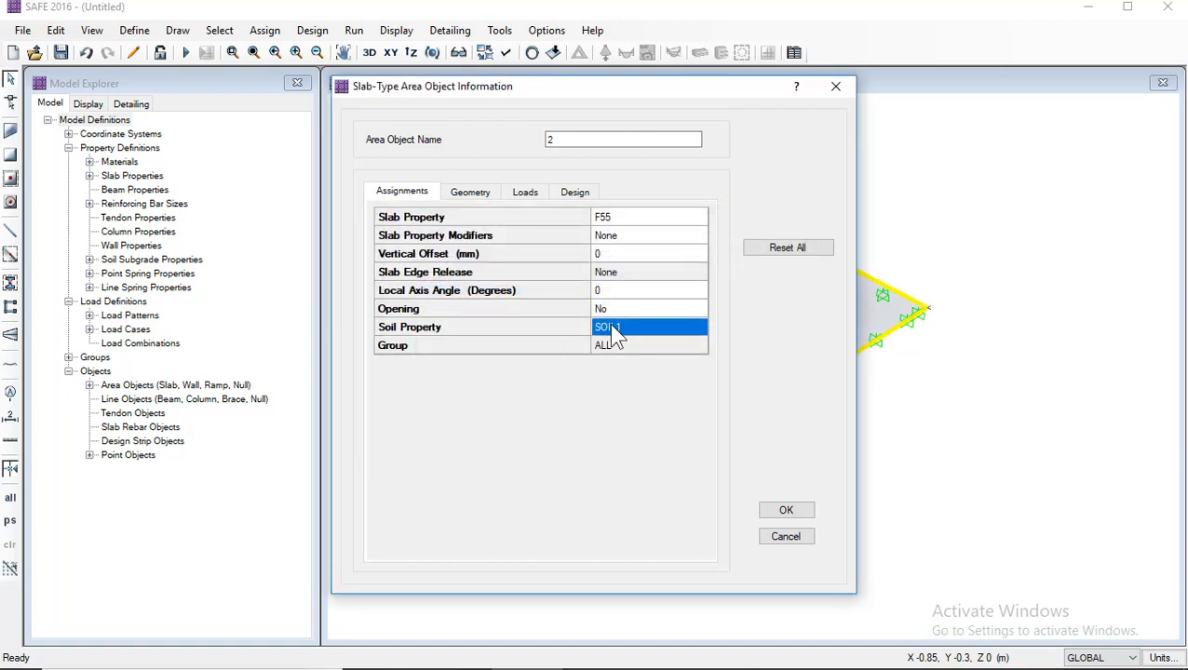
click(470, 193)
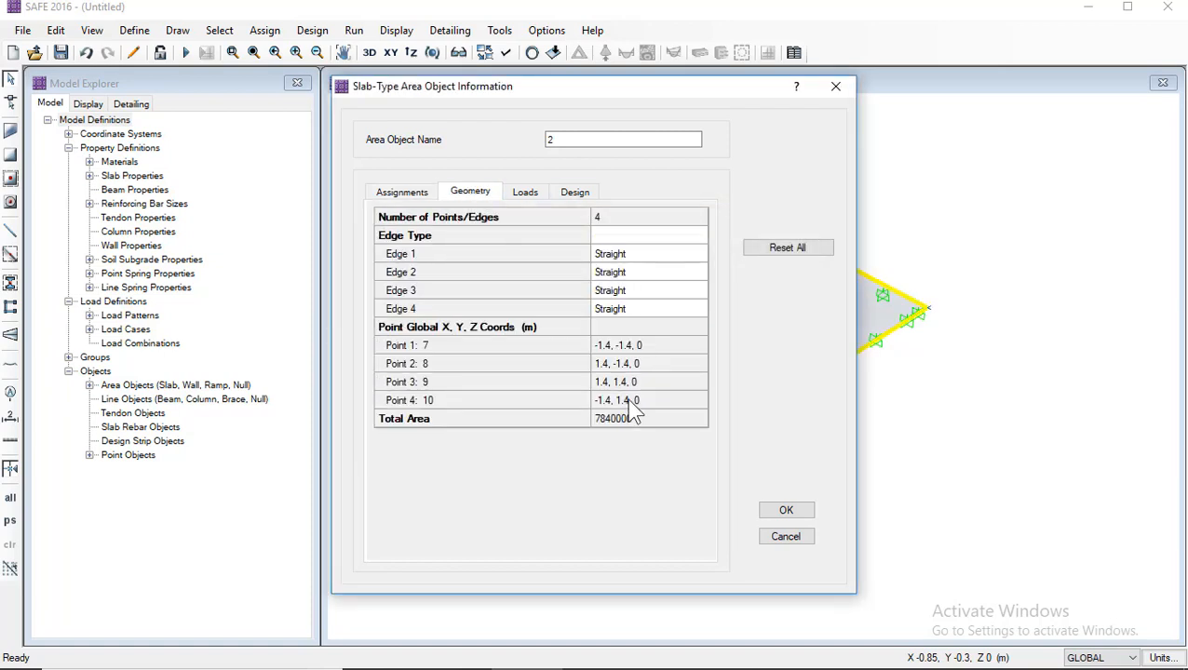
click(525, 195)
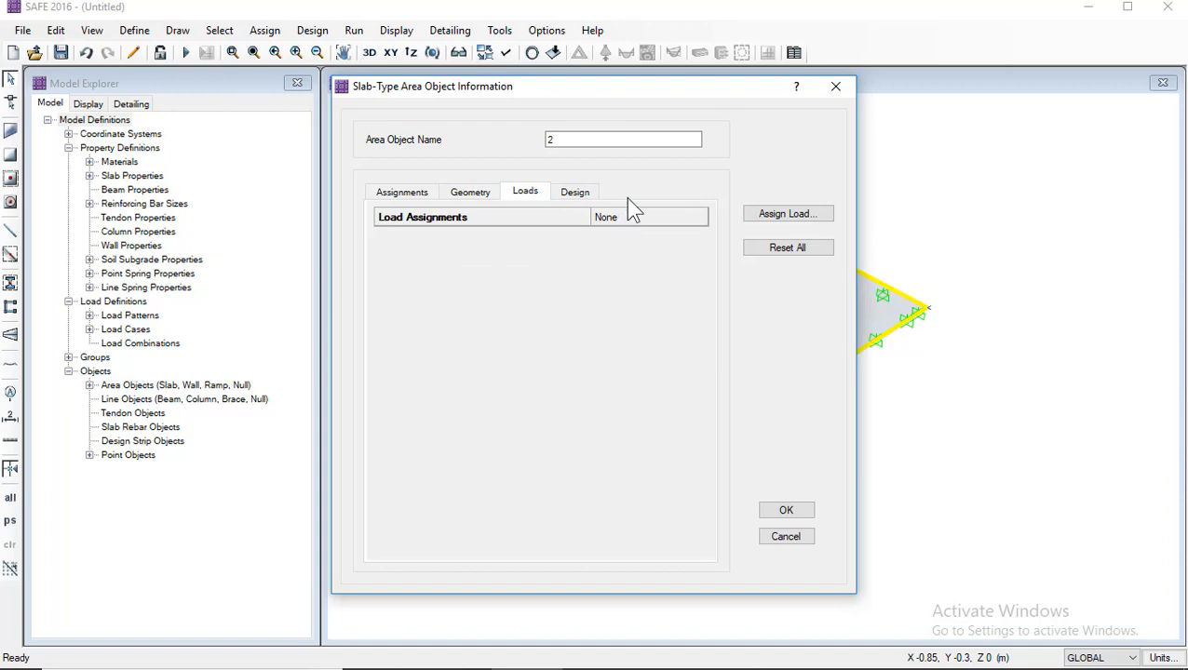
click(572, 194)
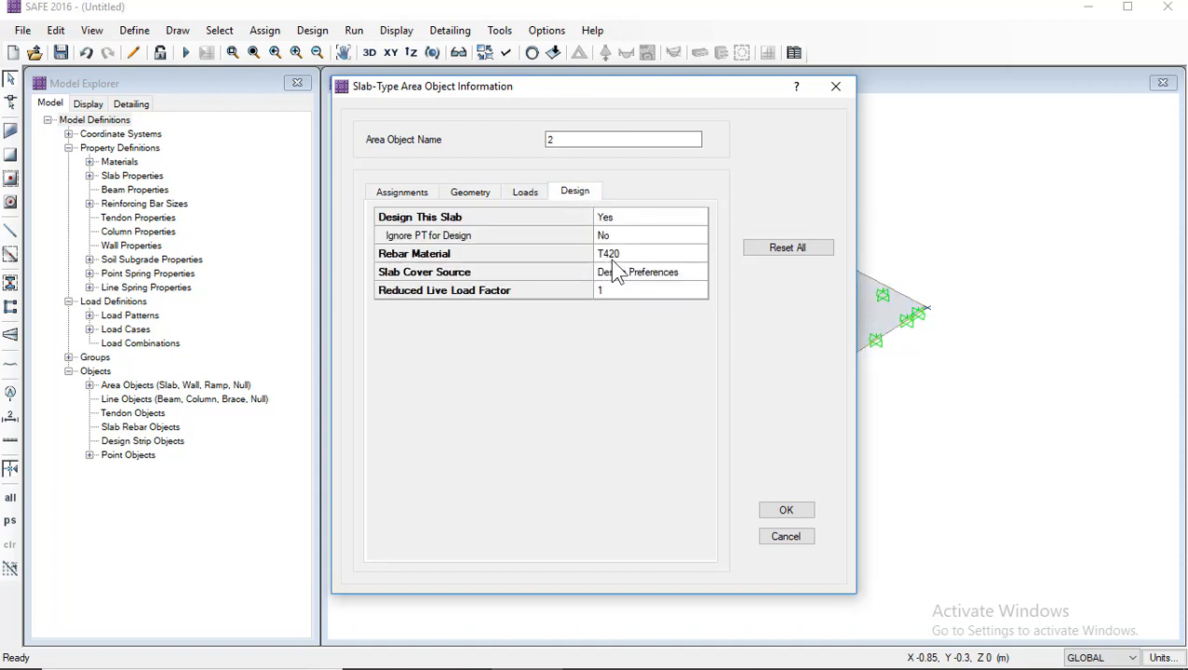
click(835, 85)
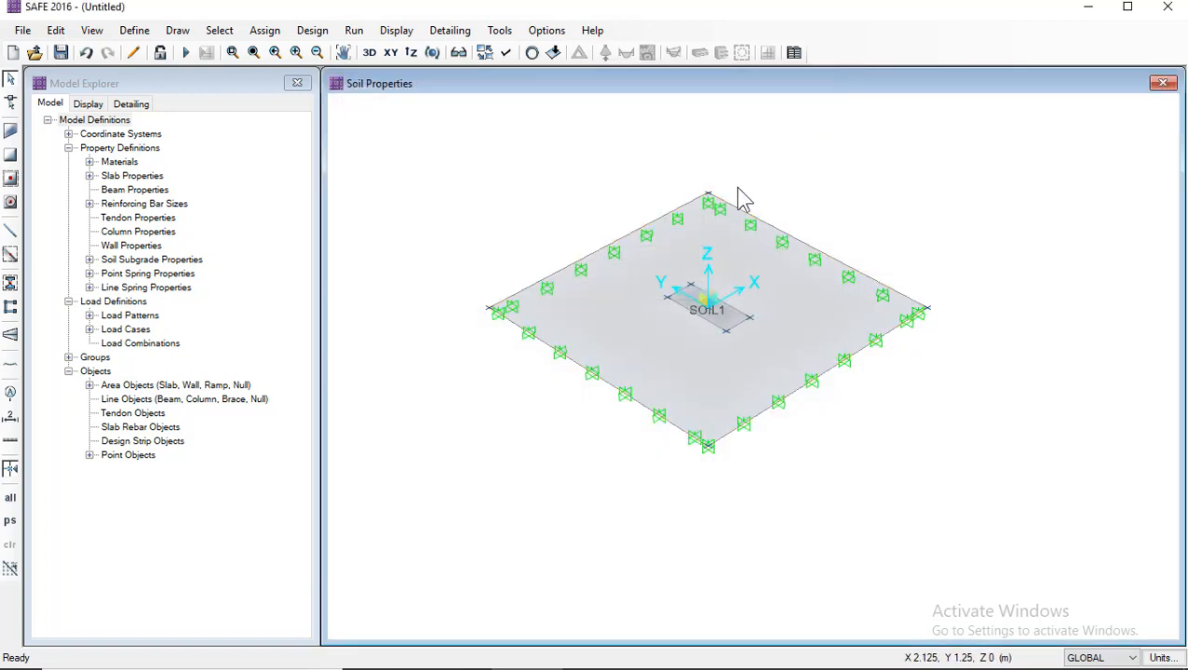
Step: Return to the XY plan view and replace the soil property display with the plain model display
click(369, 53)
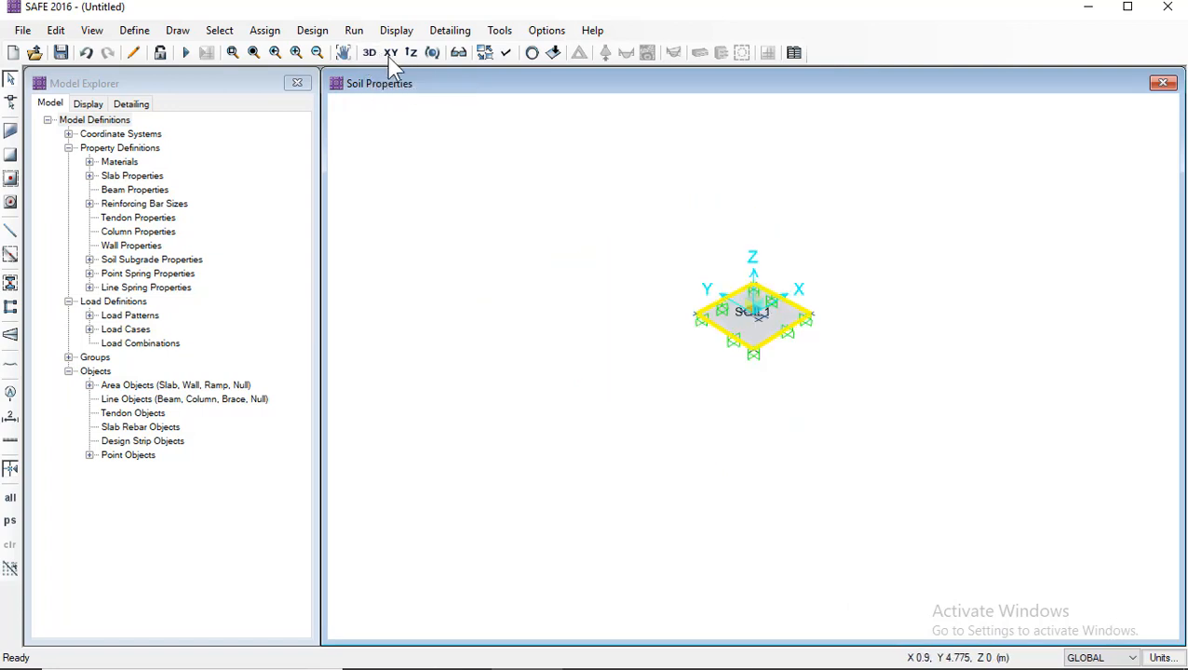
click(391, 53)
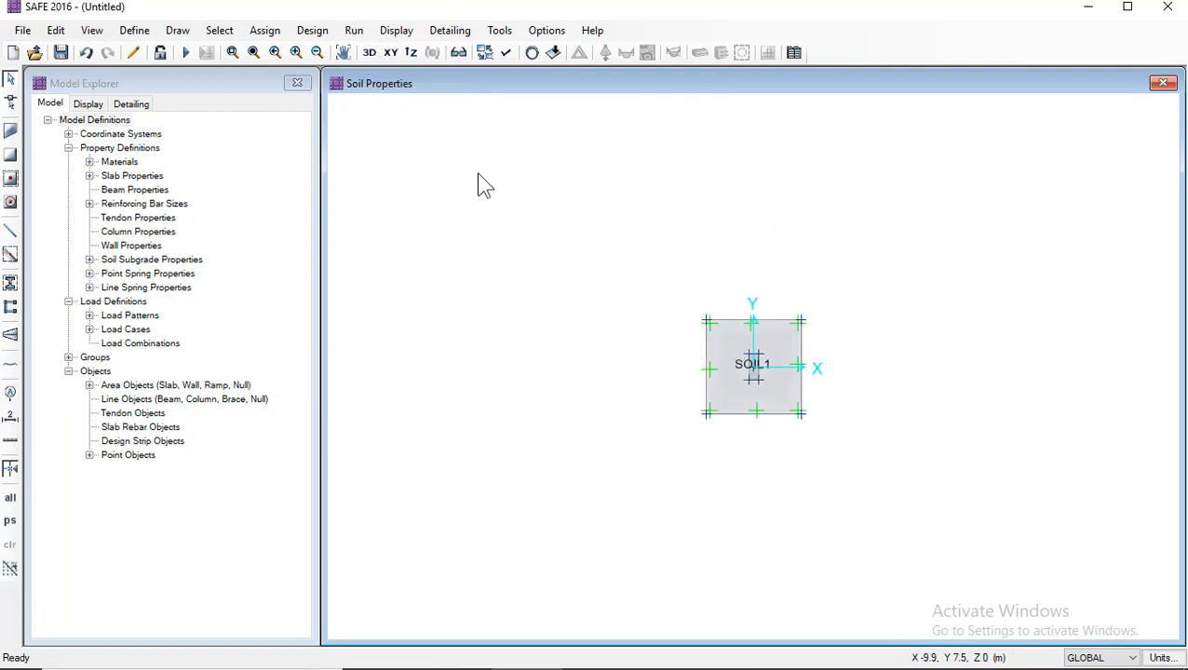
click(410, 54)
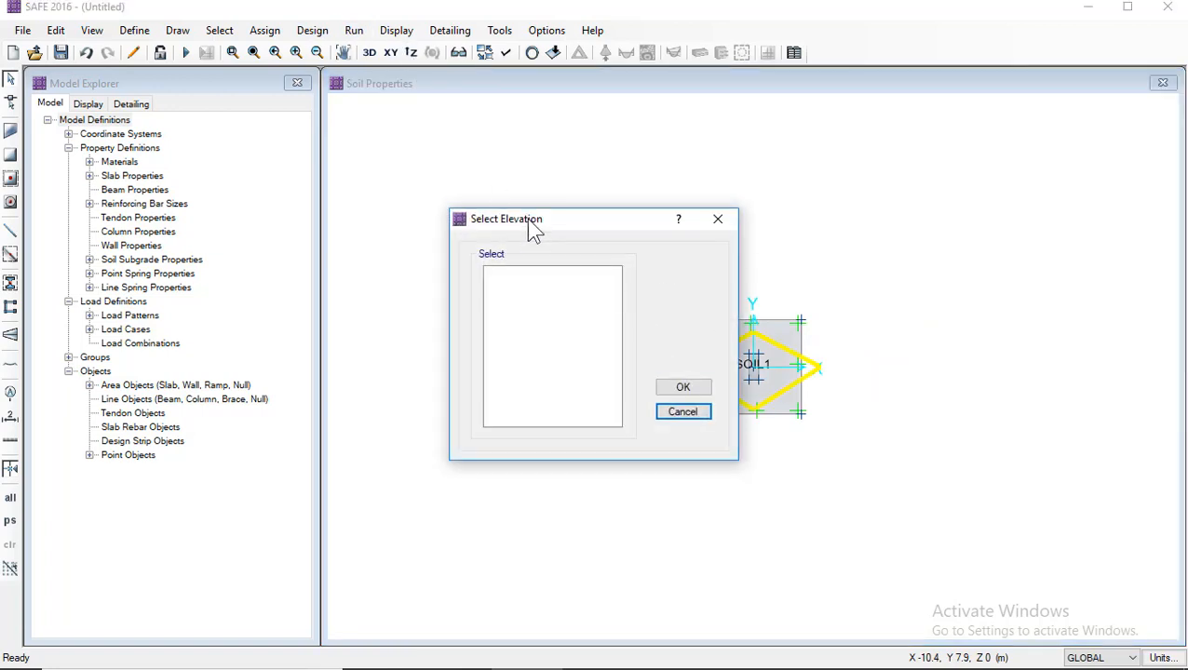
click(717, 219)
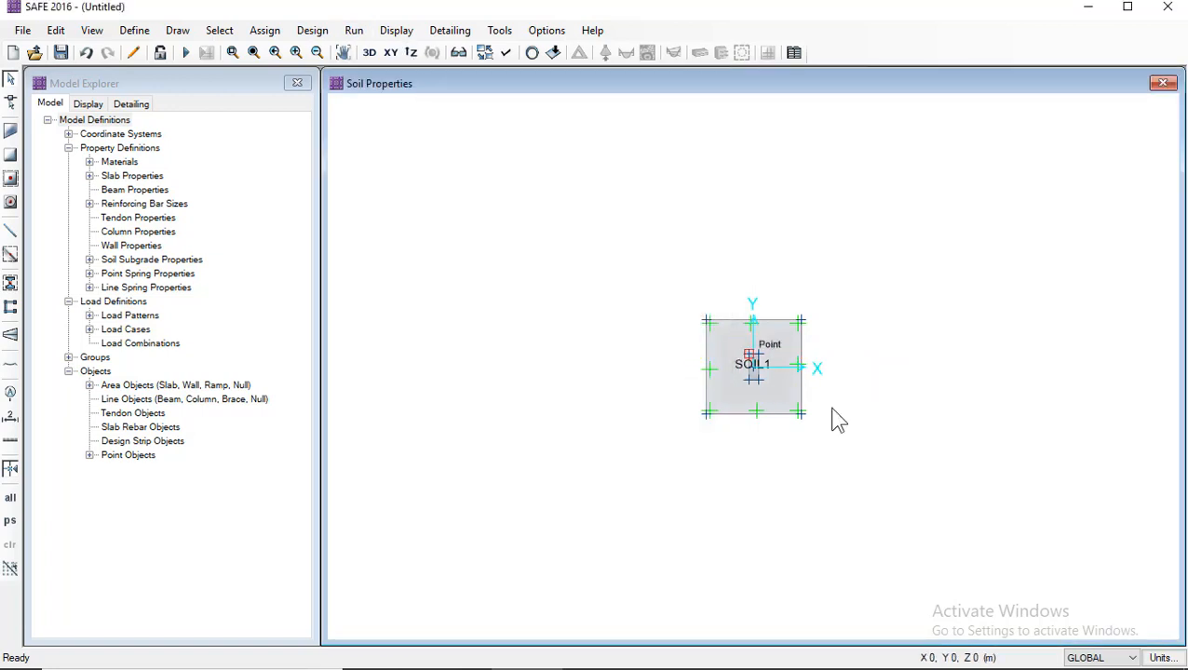
scroll(854, 410, up, 3)
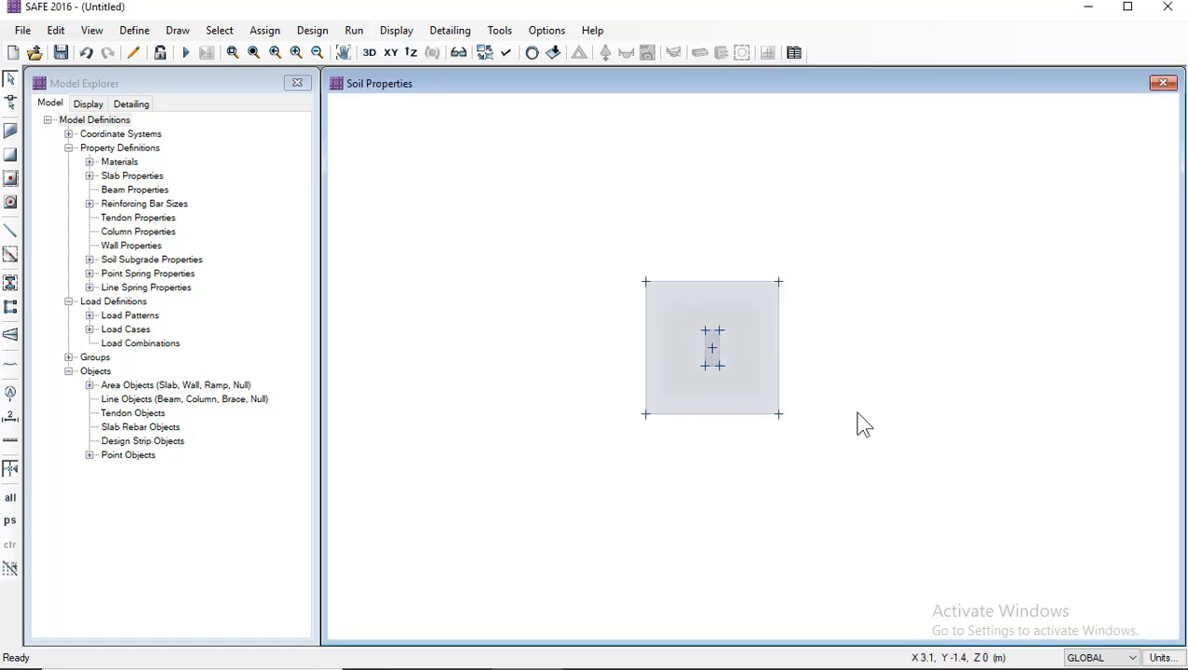
click(395, 29)
click(465, 51)
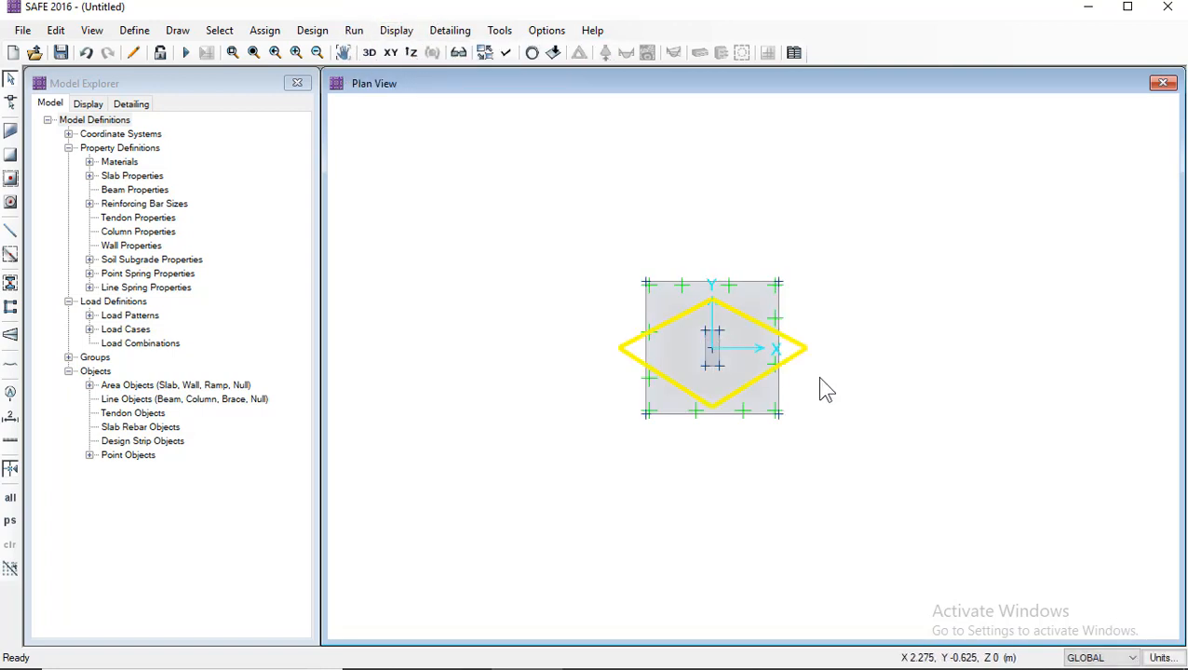
Step: Add a linear-add load combination named ULT1 with DEAD at scale factor 1.4, selected for Strength (Ultimate) design
click(136, 31)
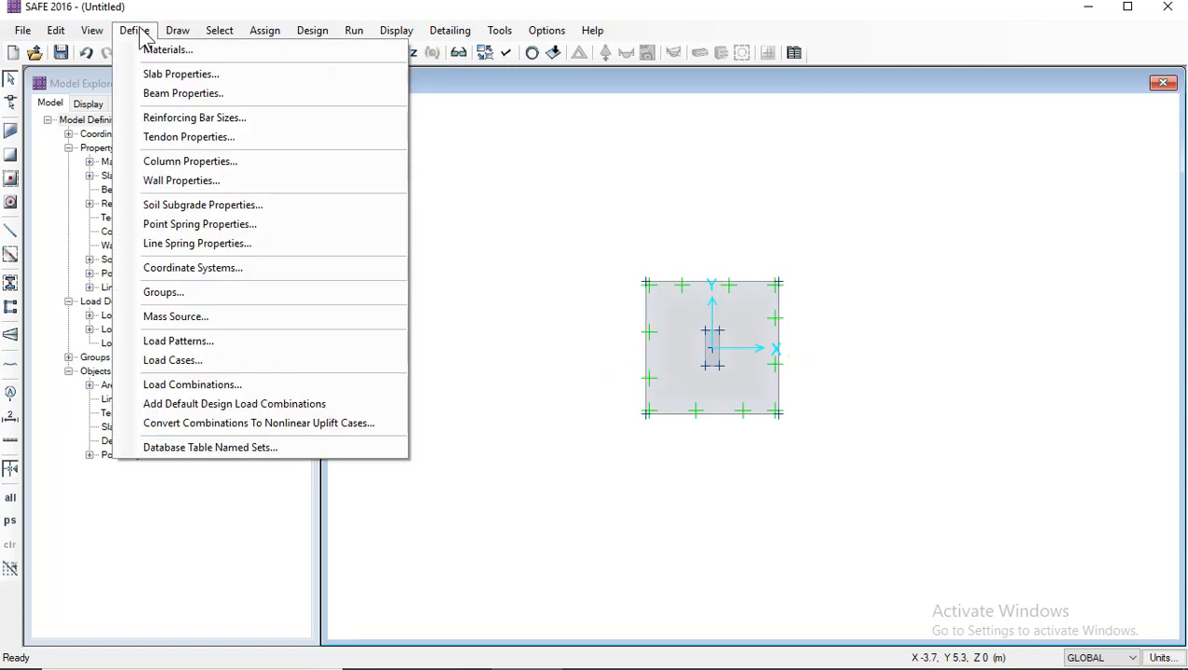
click(200, 387)
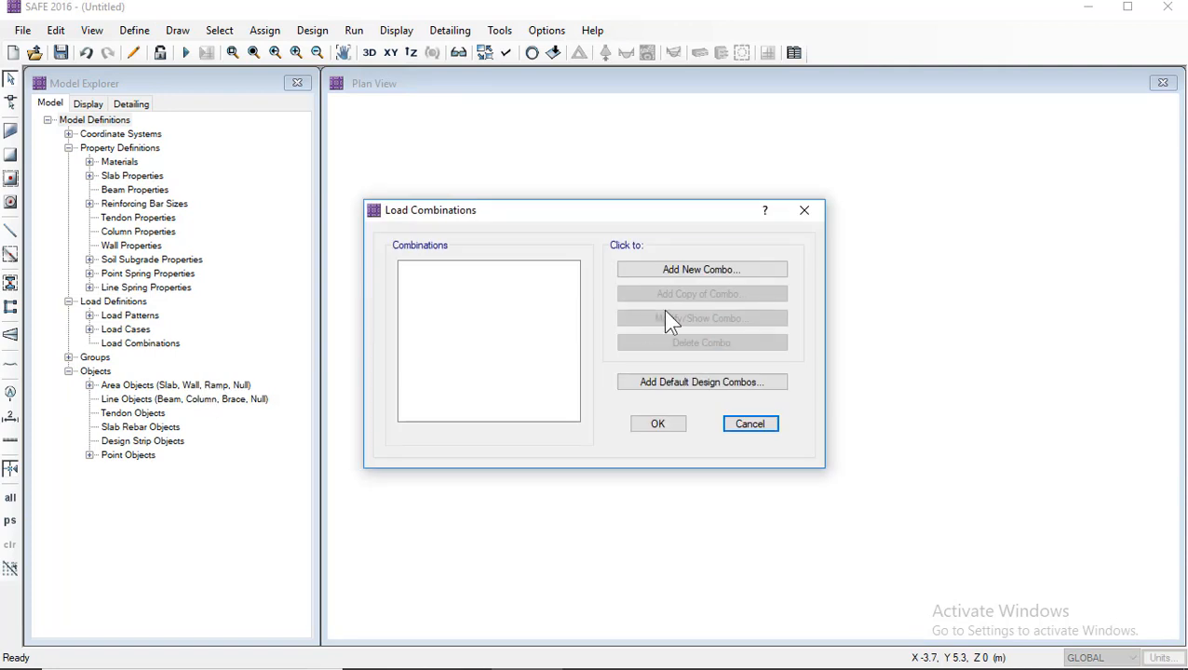
click(680, 282)
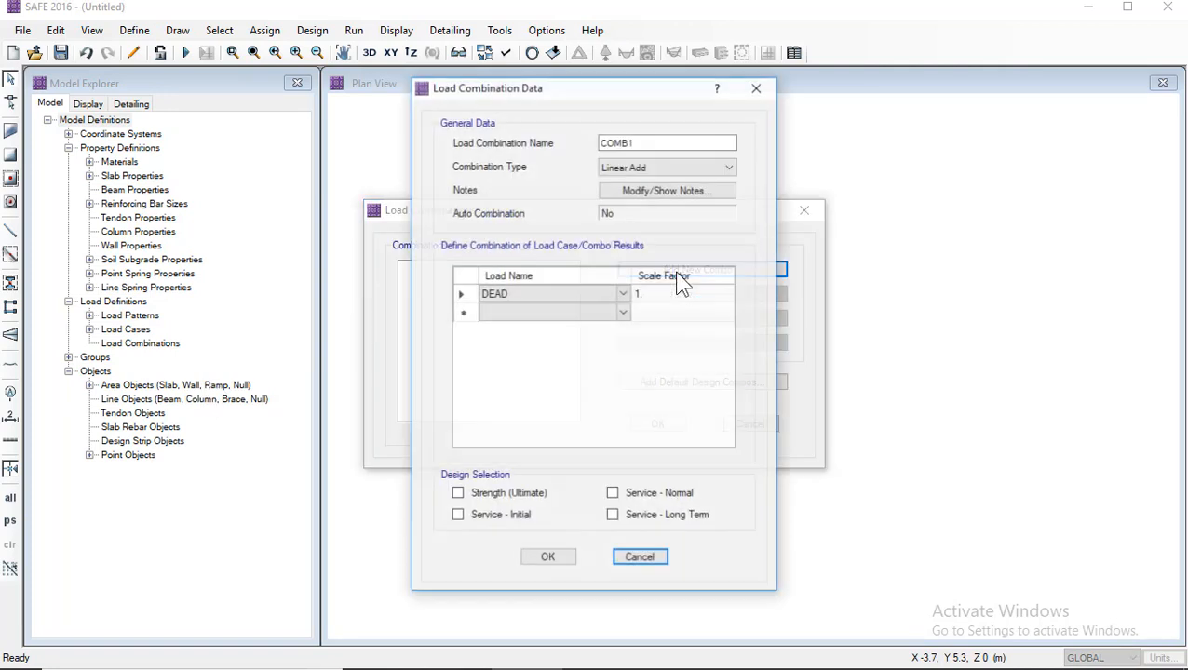
drag(651, 143, 604, 146)
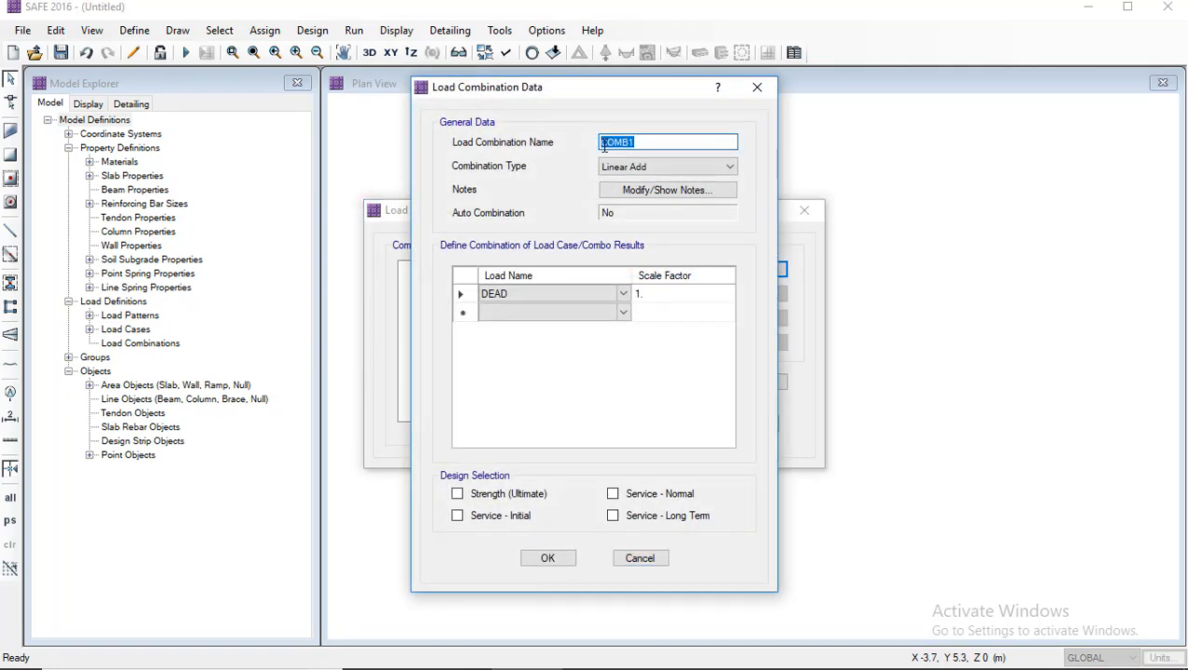
text(D)
click(657, 296)
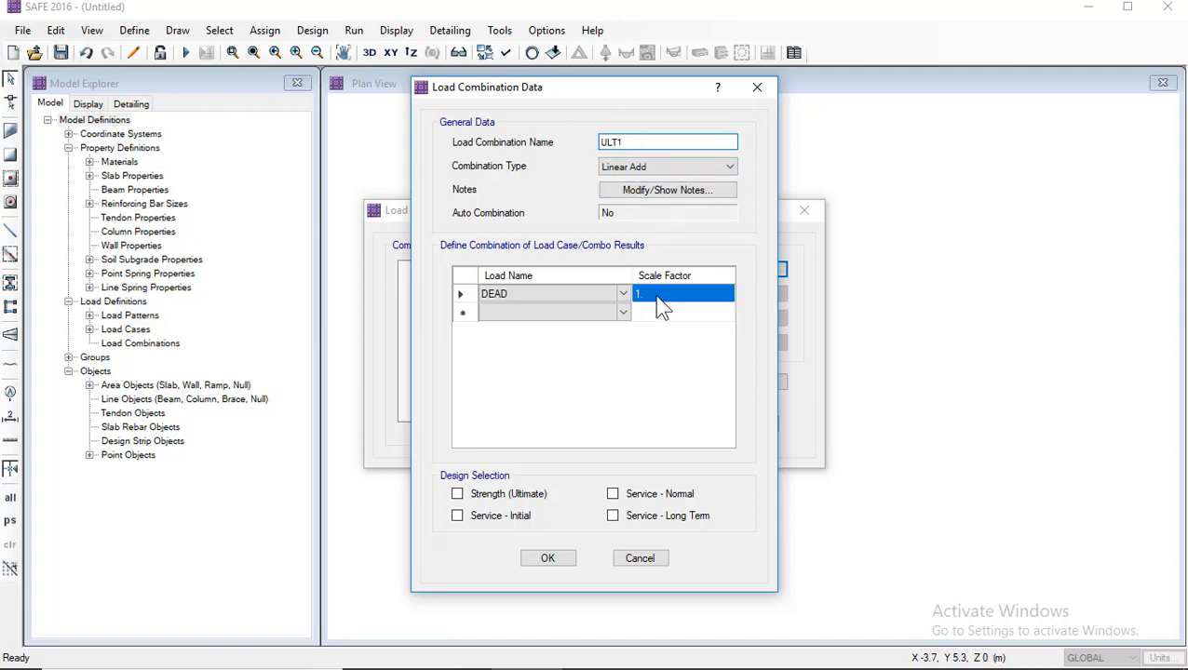
text(1)
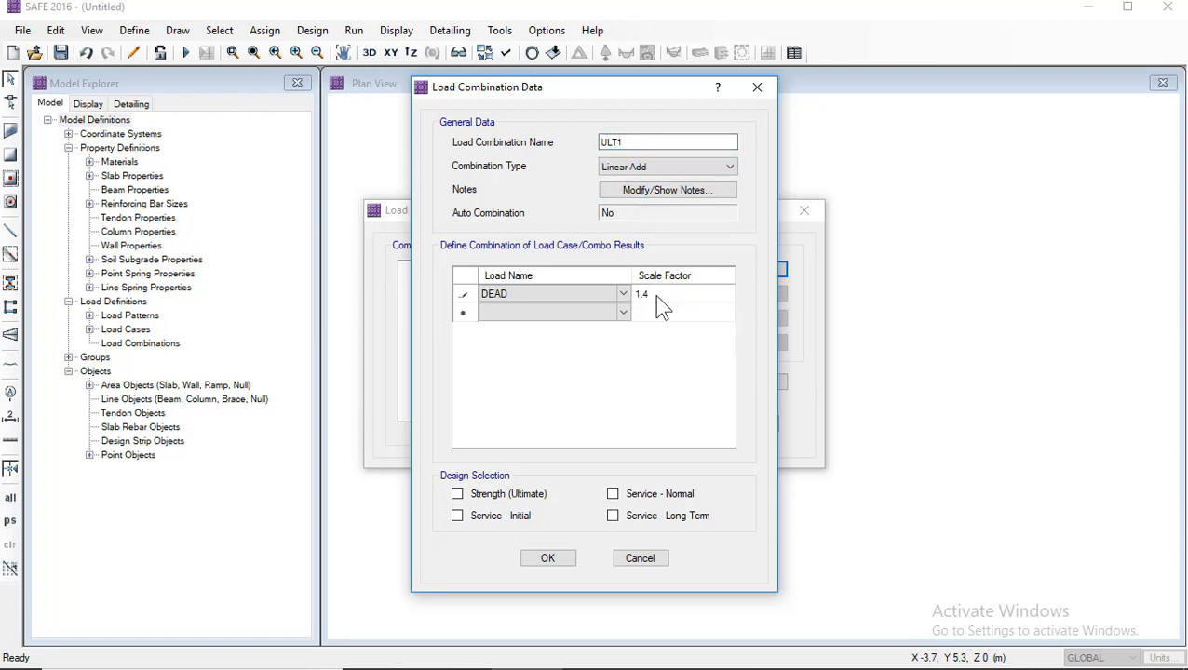
click(508, 496)
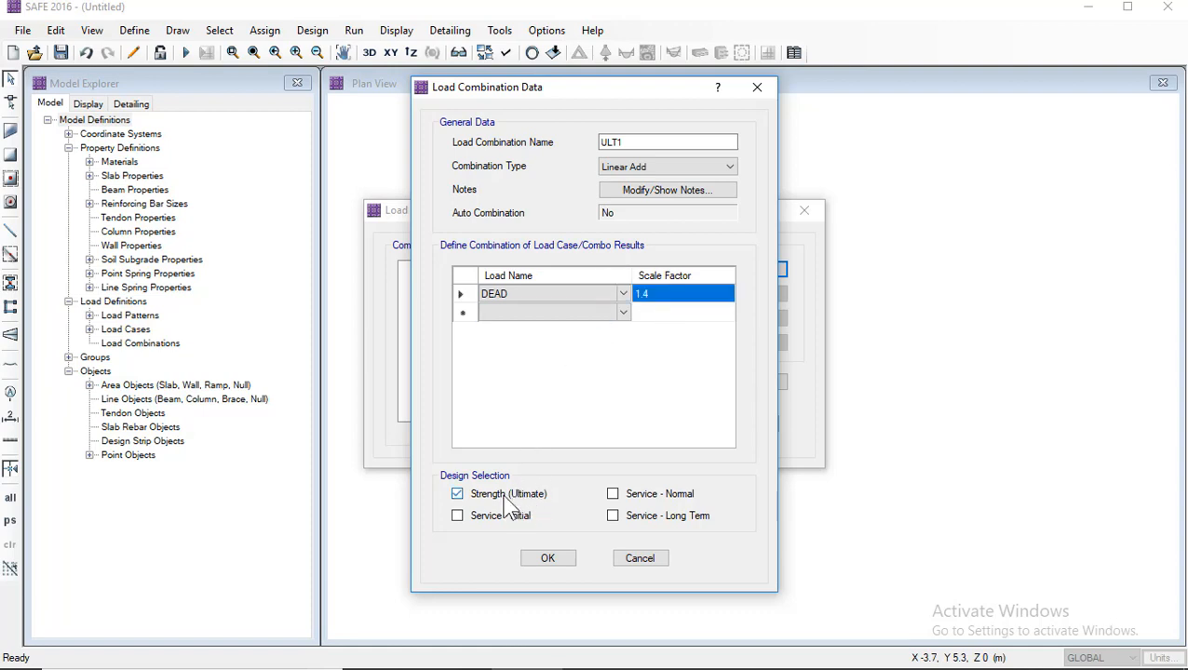
click(558, 559)
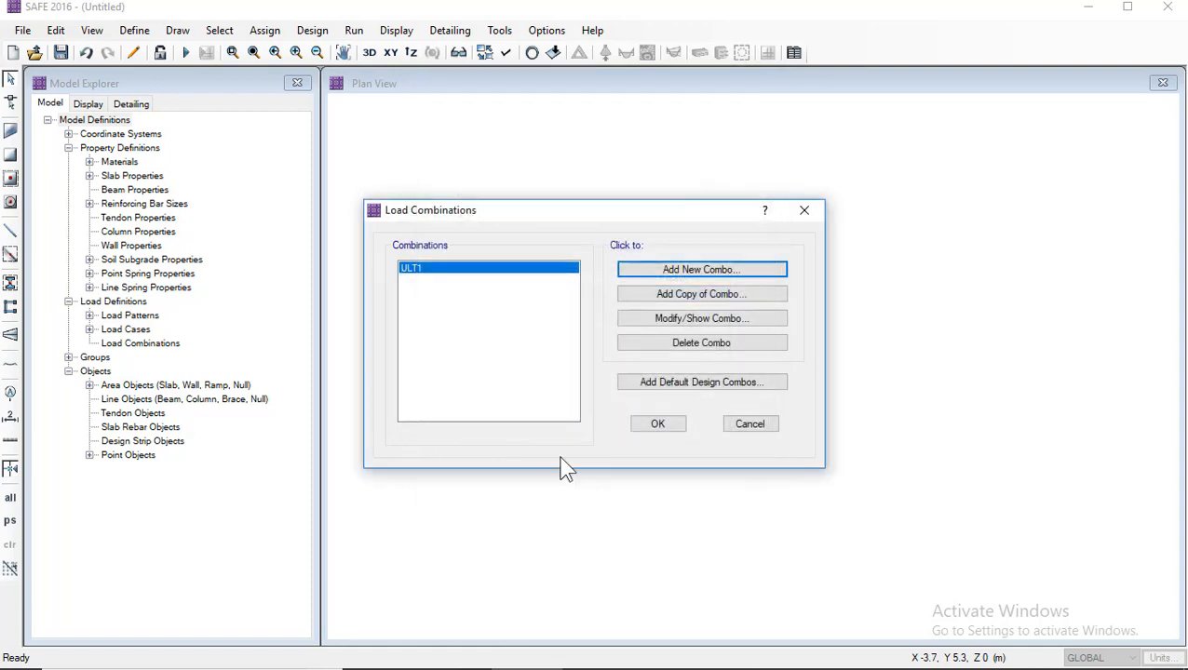
Step: Copy ULT1 as a load combination named ULT2 with DEAD at scale factor 1.2 and LIVE at 1.6
click(678, 295)
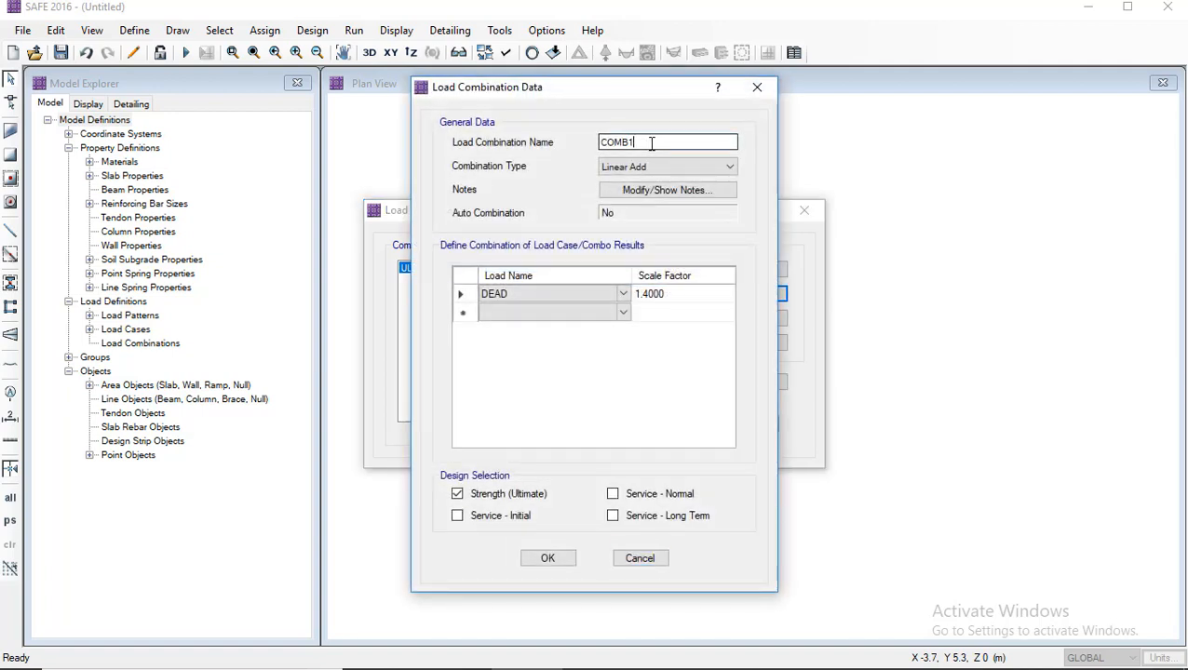
text(ULT2)
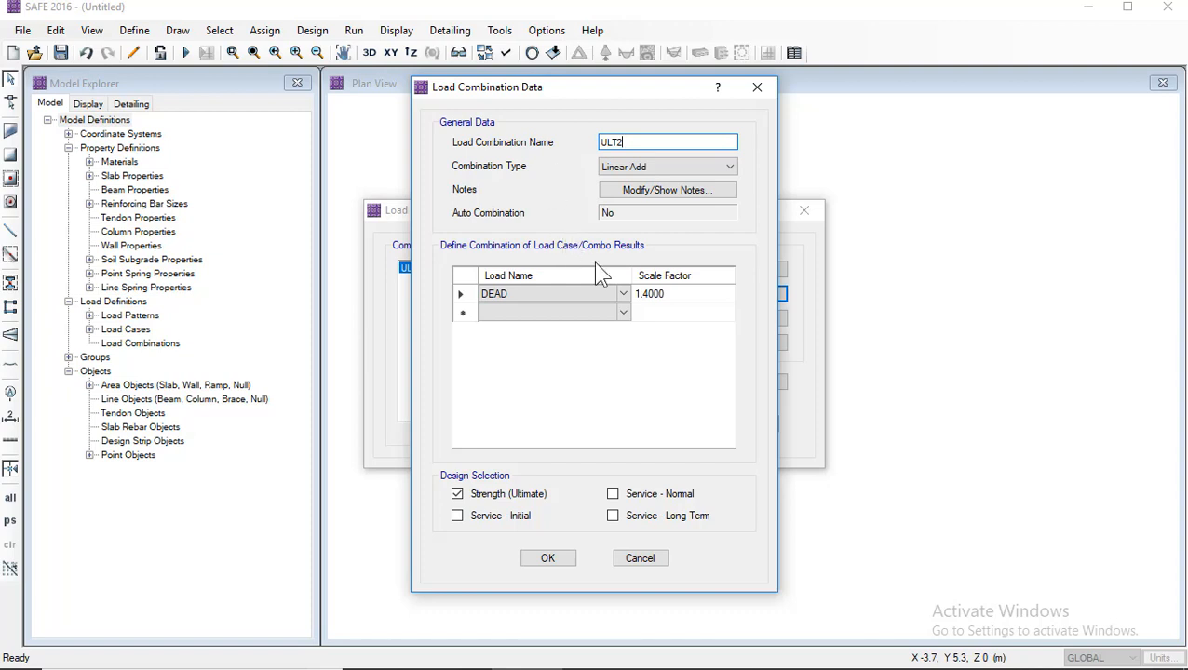
click(644, 293)
text(1)
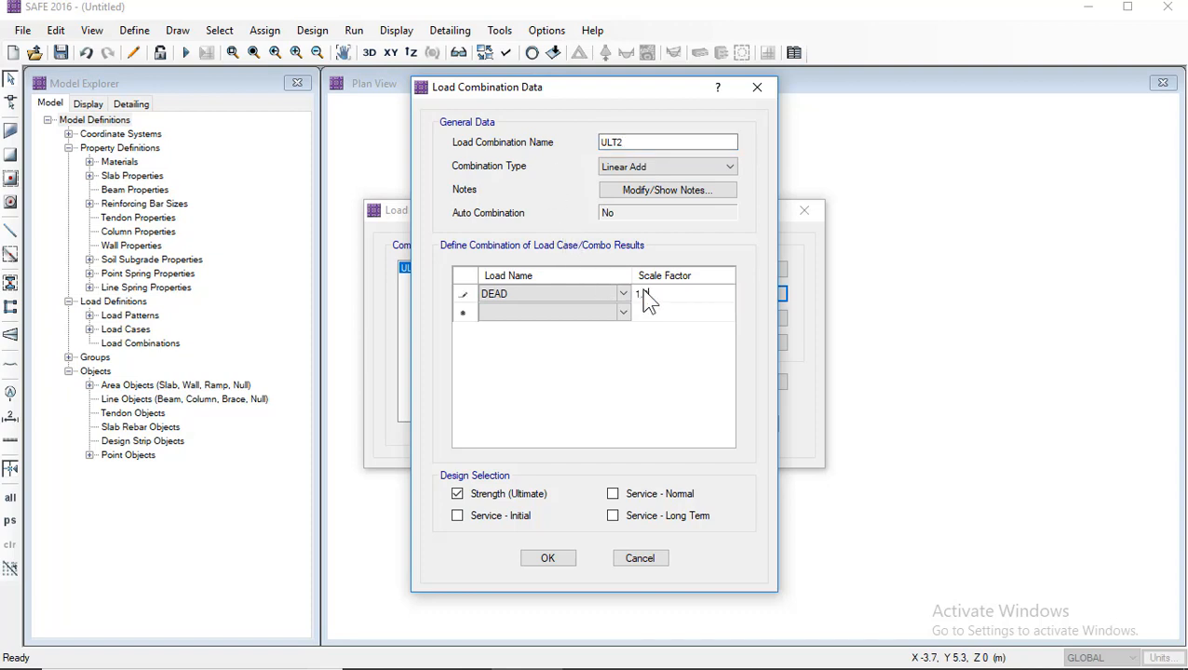
text(.2)
click(623, 312)
click(622, 313)
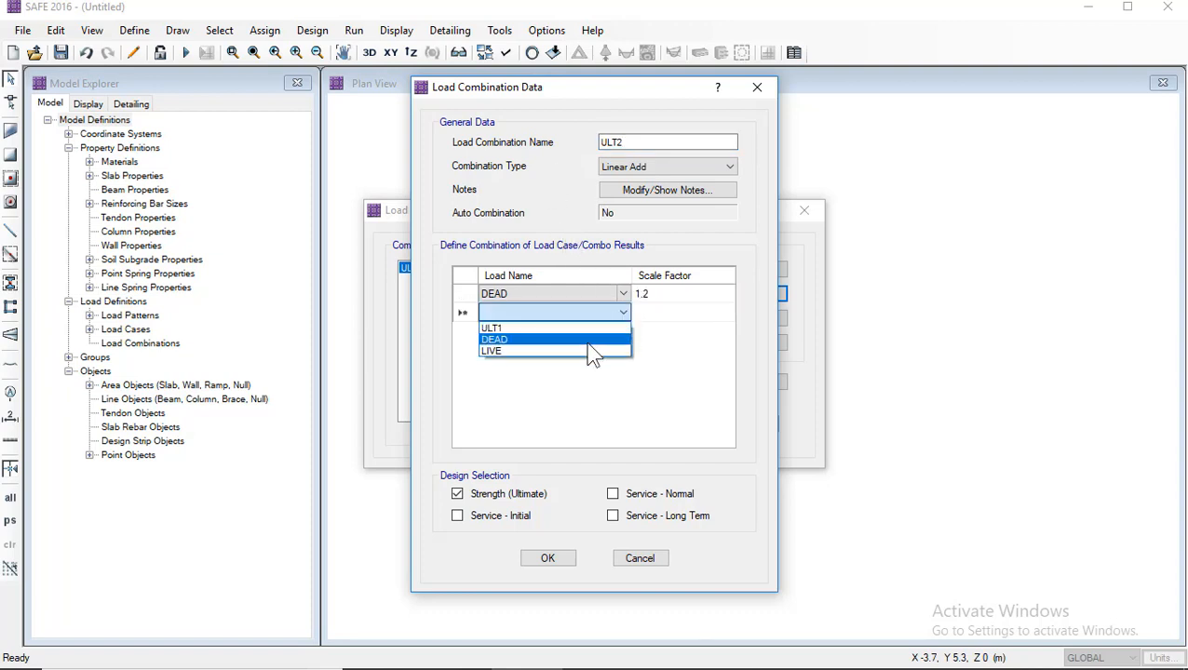
click(587, 351)
click(668, 314)
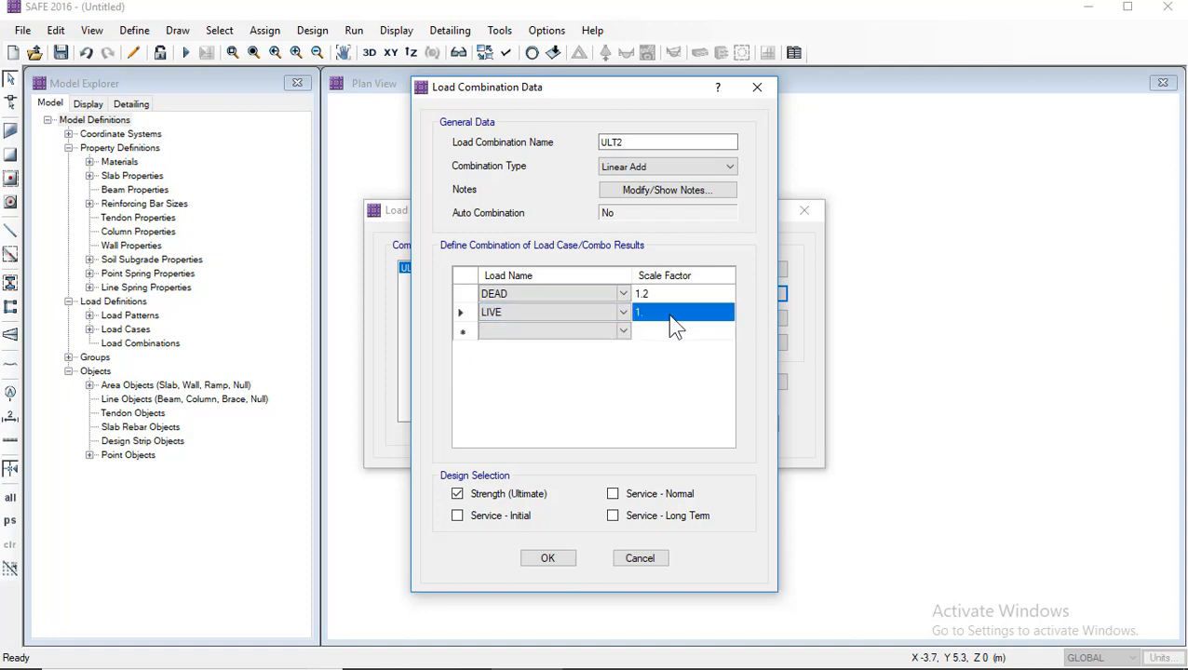
text(1.6)
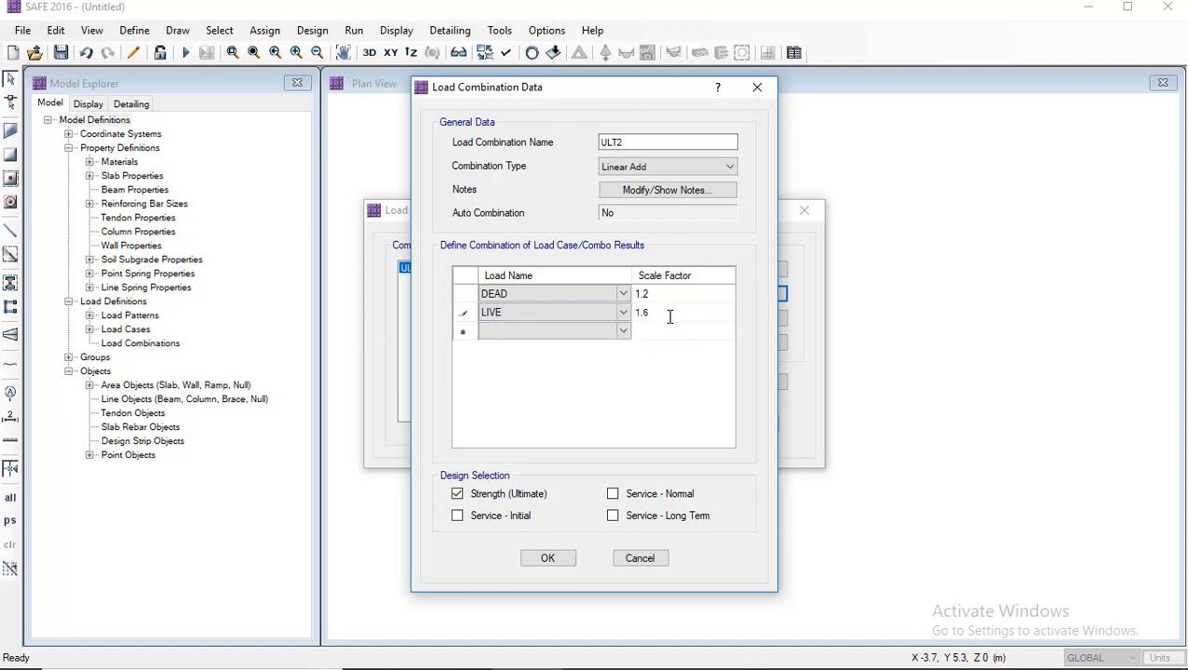
click(653, 294)
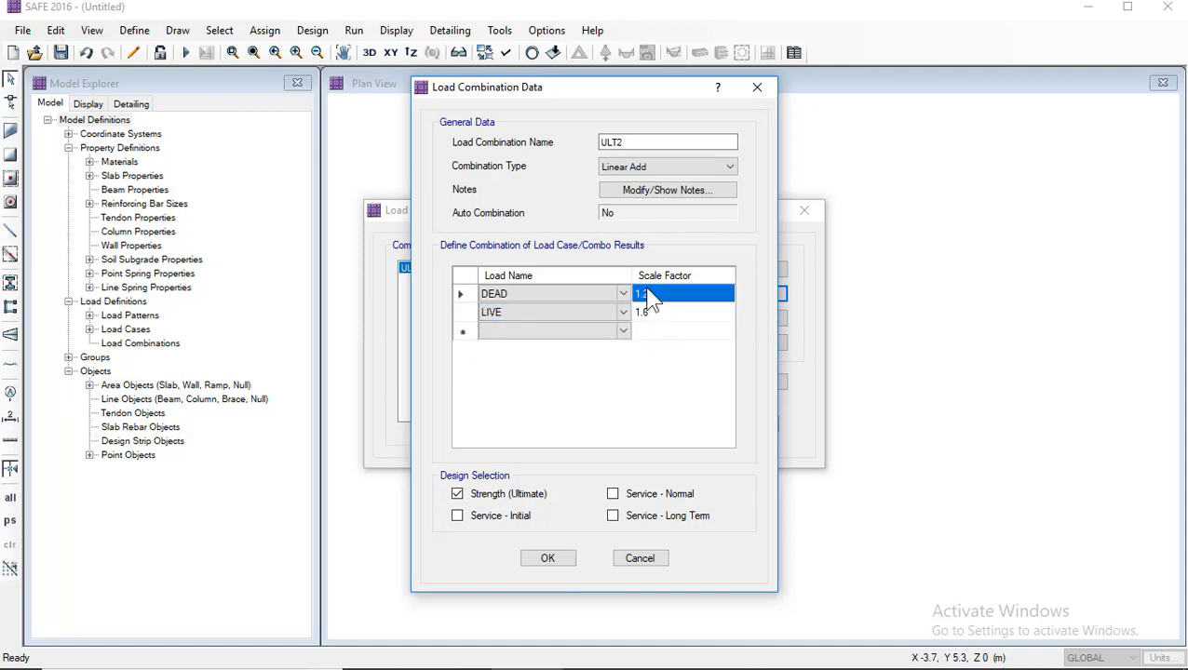
click(559, 560)
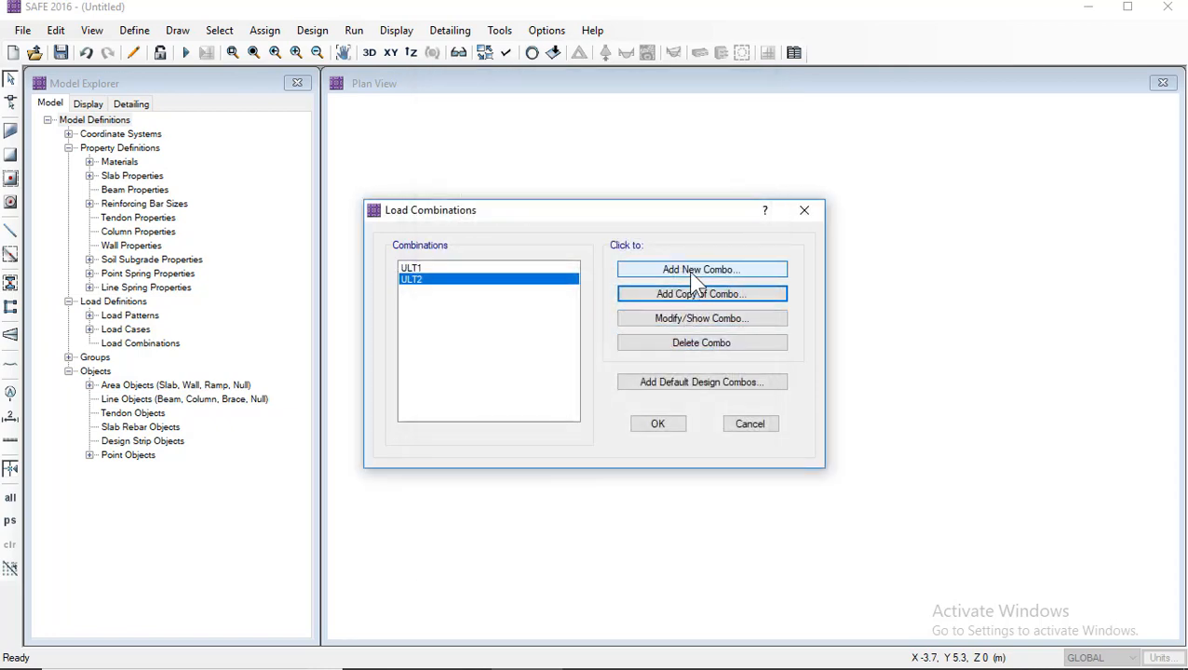
Step: Copy ULT2 as a combination named Service with DEAD and LIVE at scale factor 1, selected only for Service - Normal design
click(694, 295)
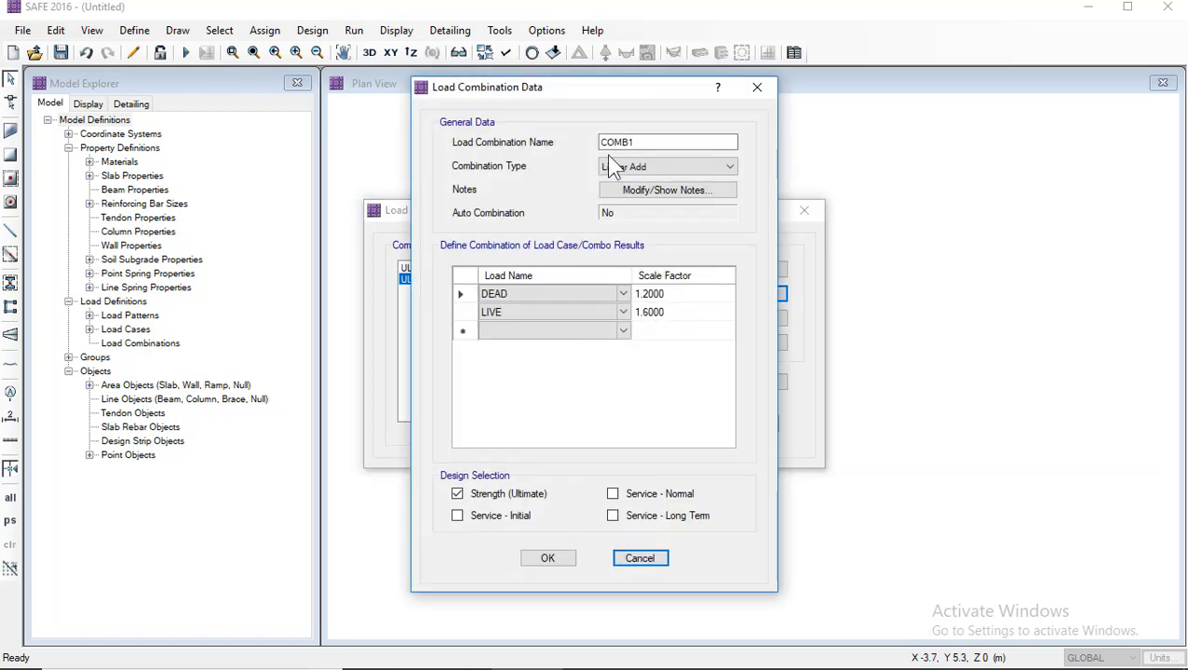
drag(644, 142, 565, 148)
text(Service)
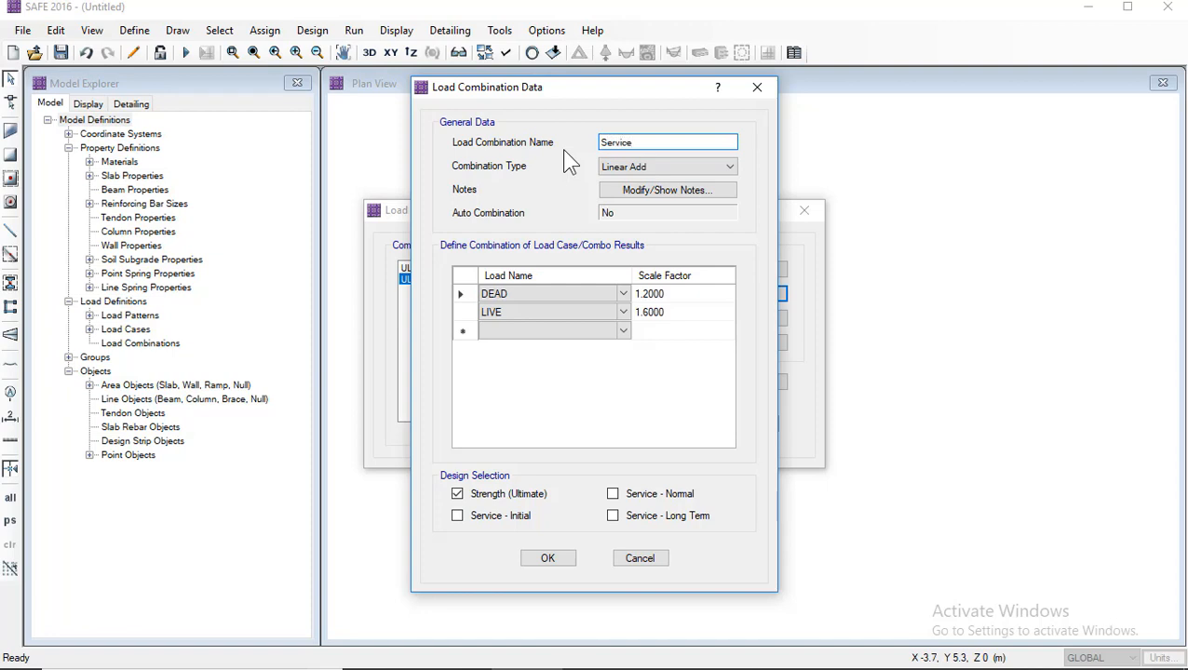
click(664, 295)
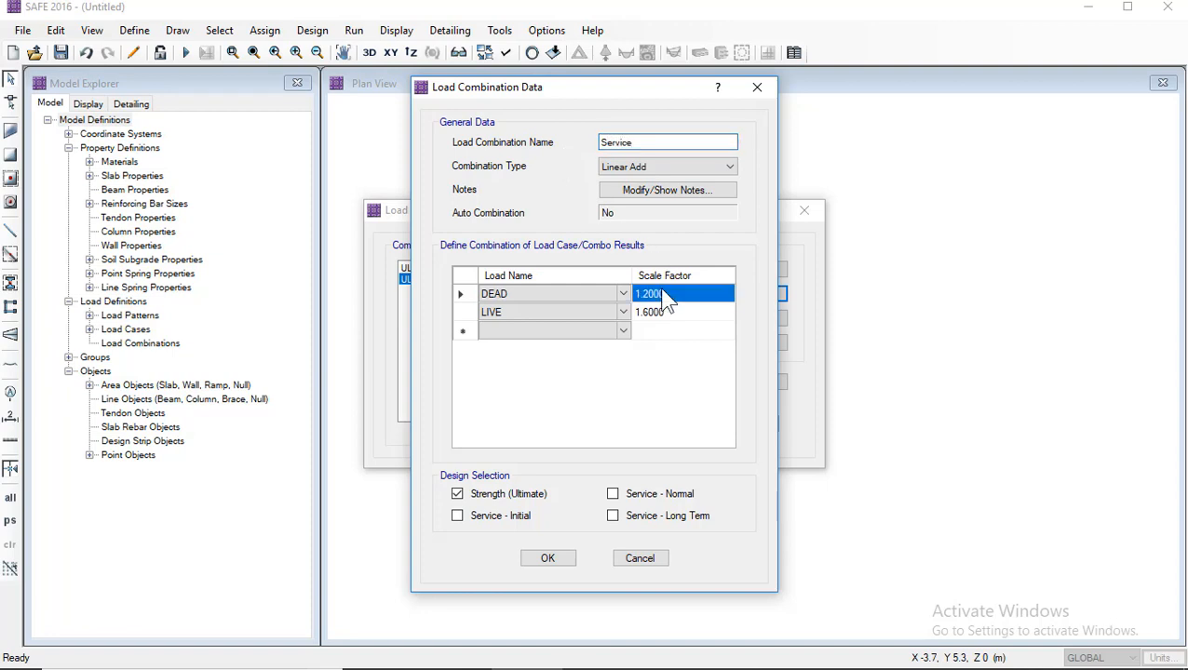
text(1)
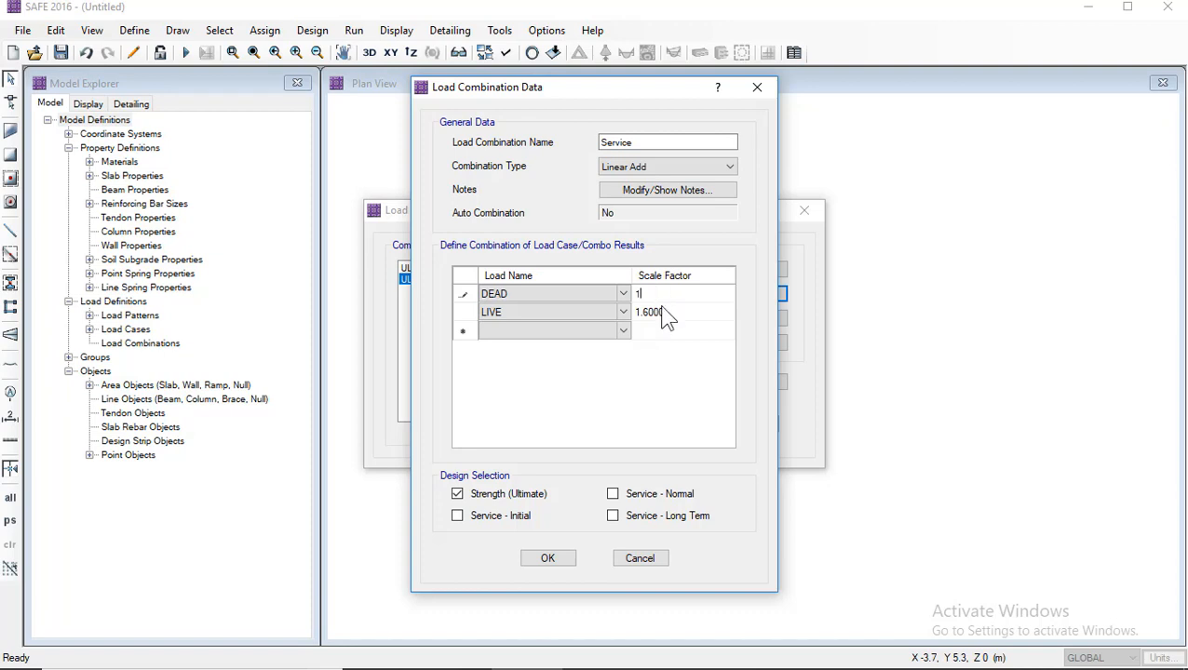
click(660, 315)
text(1)
click(639, 495)
click(458, 494)
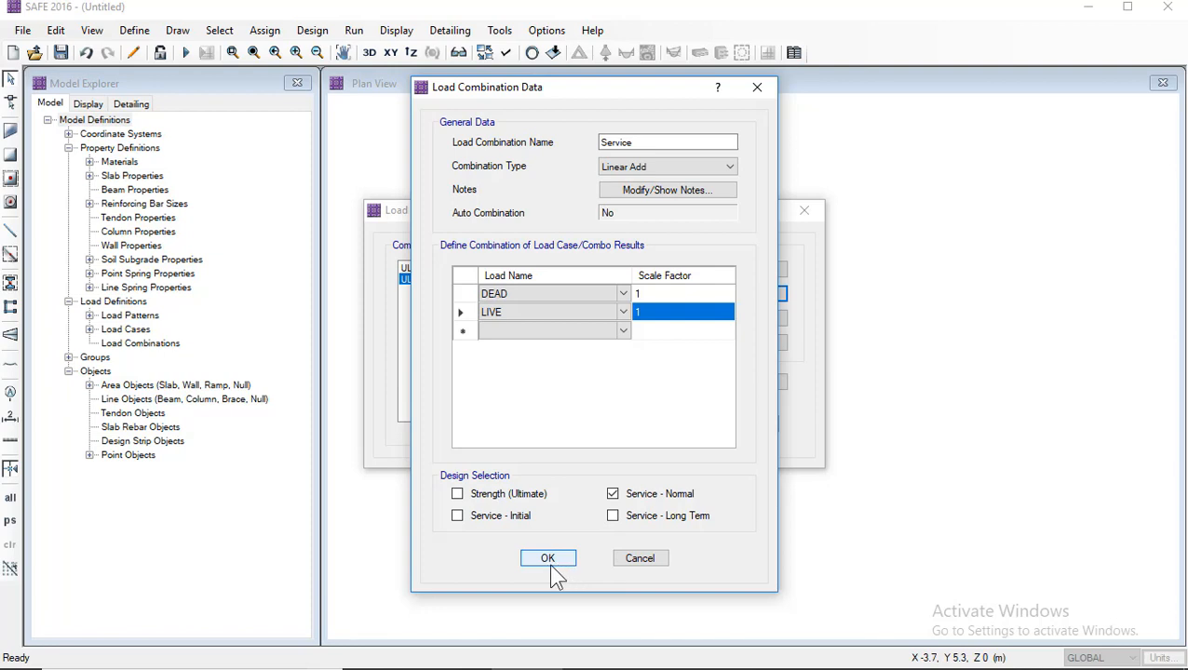
click(551, 570)
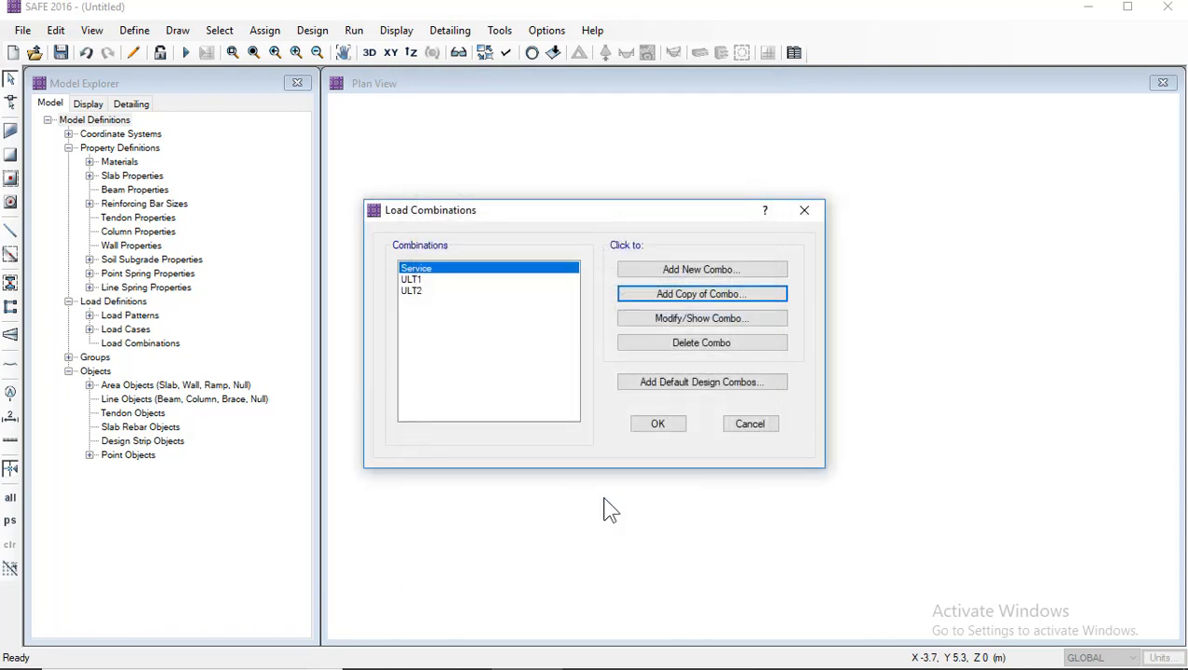
click(658, 426)
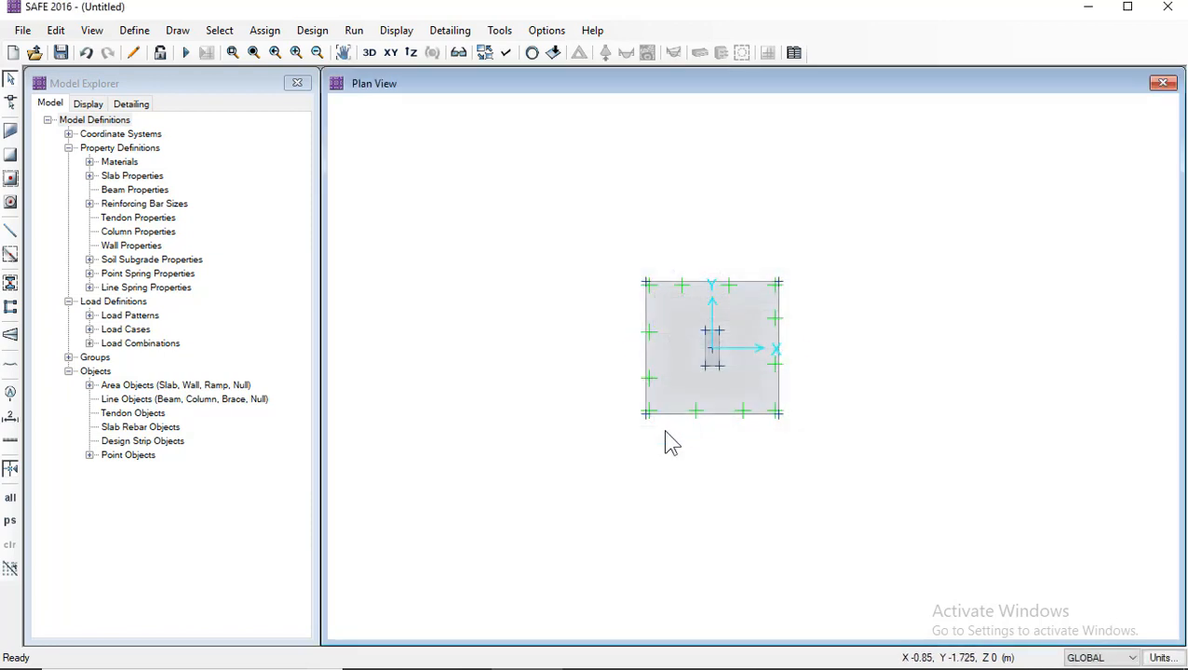
Step: Start the analysis and design run and create a folder named Isolated footing inside Safe-Foundation for the model file
click(354, 33)
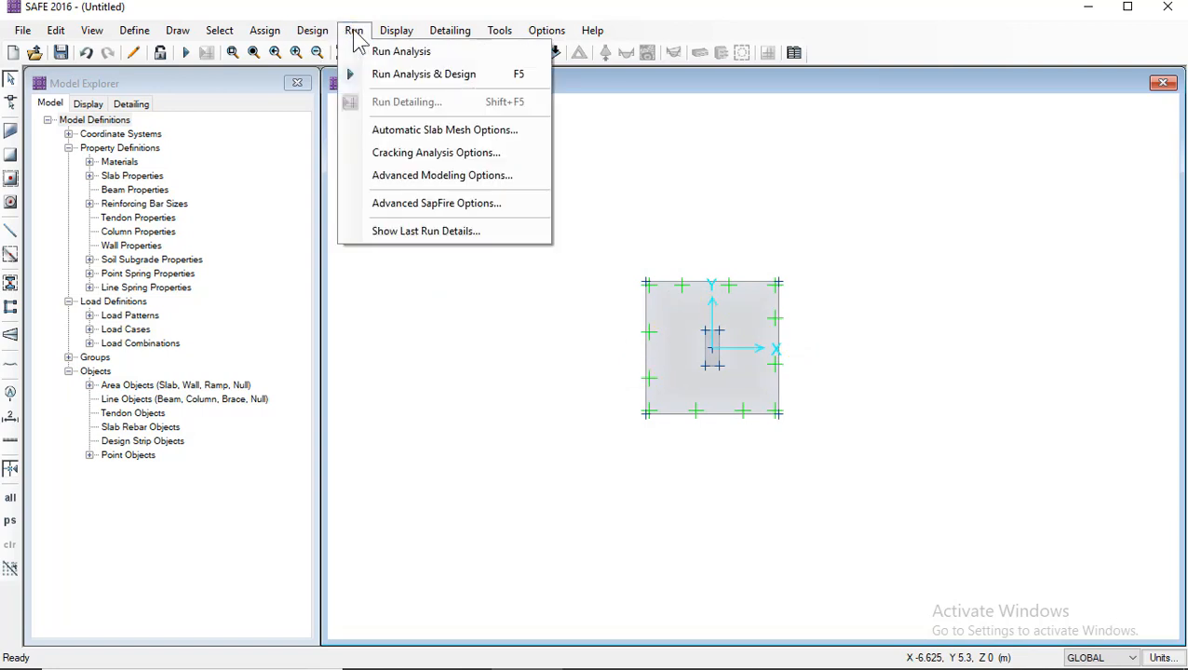
click(401, 76)
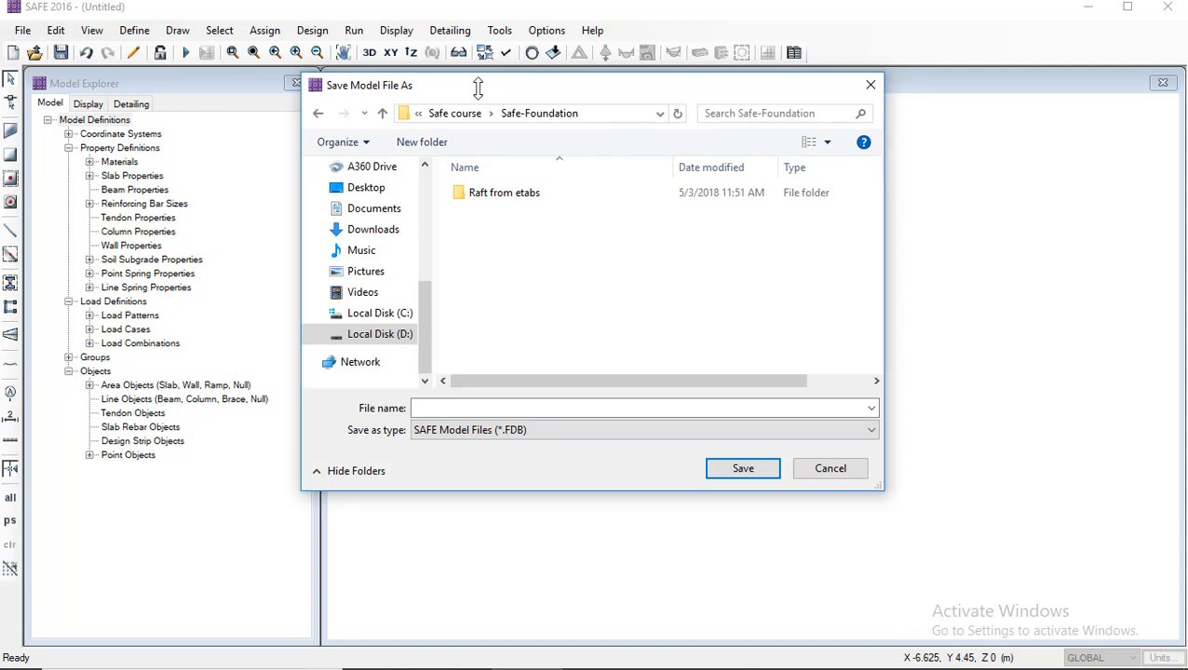
right_click(483, 242)
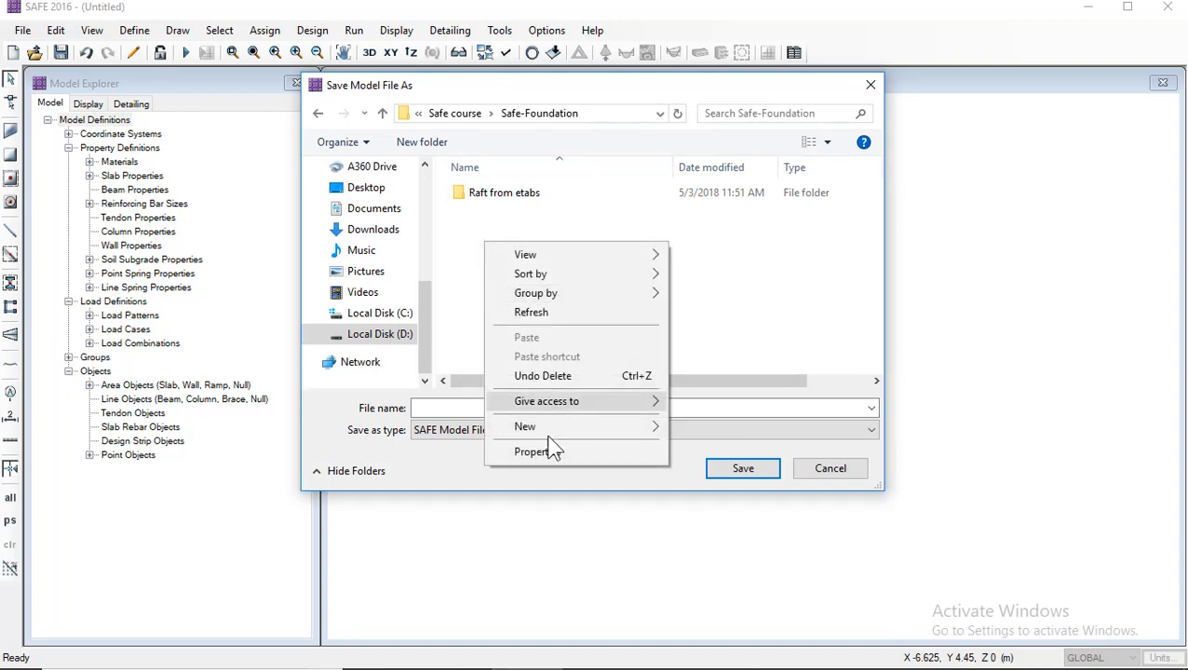
mouse_move(549, 427)
click(710, 167)
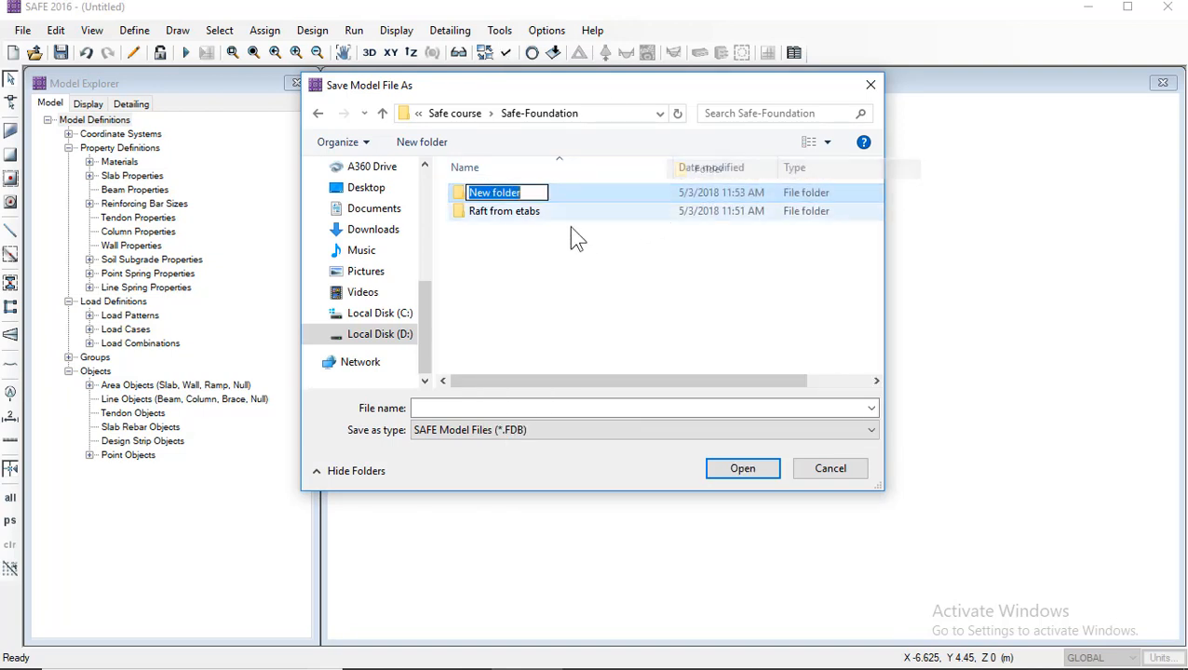
text(I)
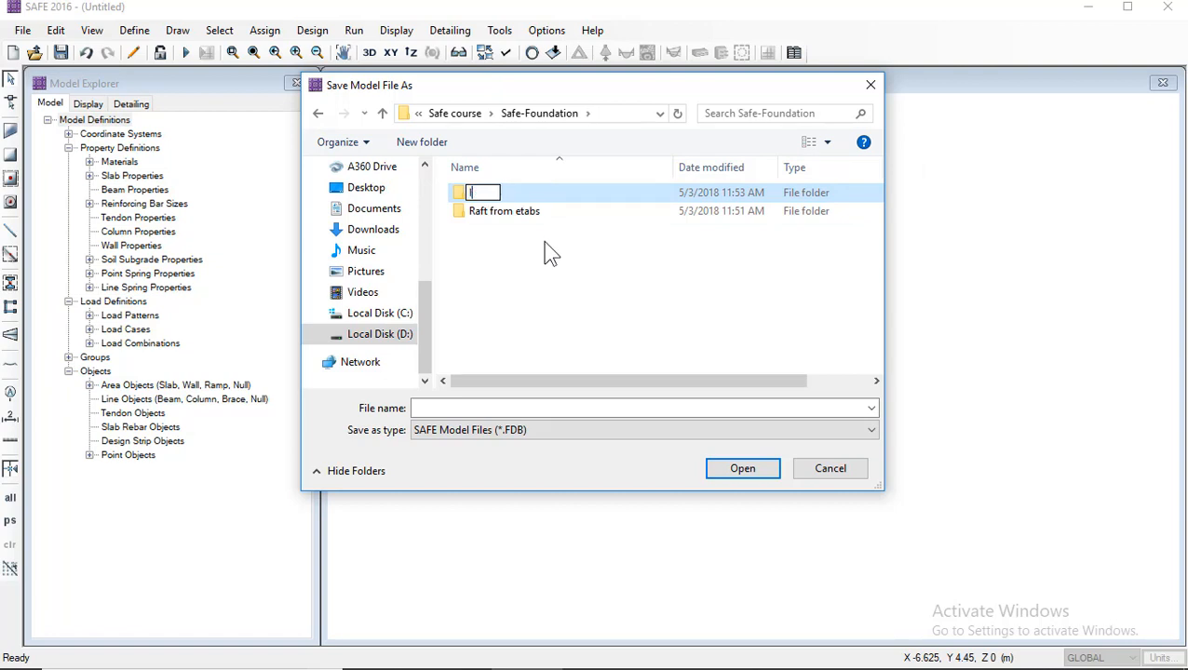
text(solated f)
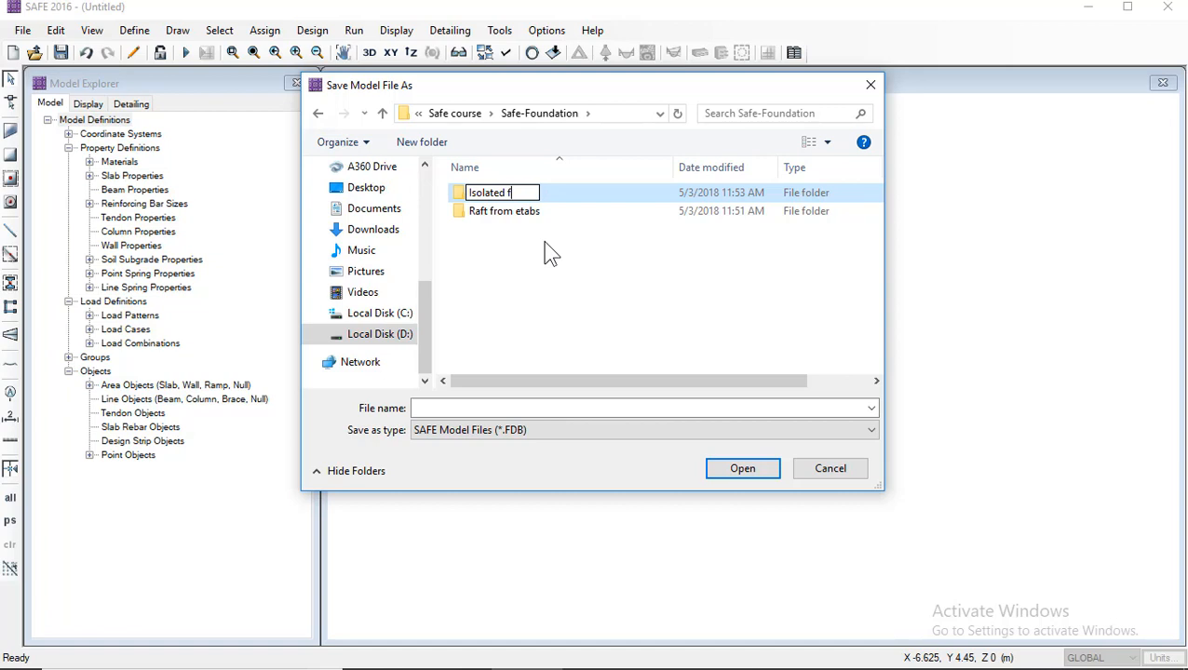
text(ooting)
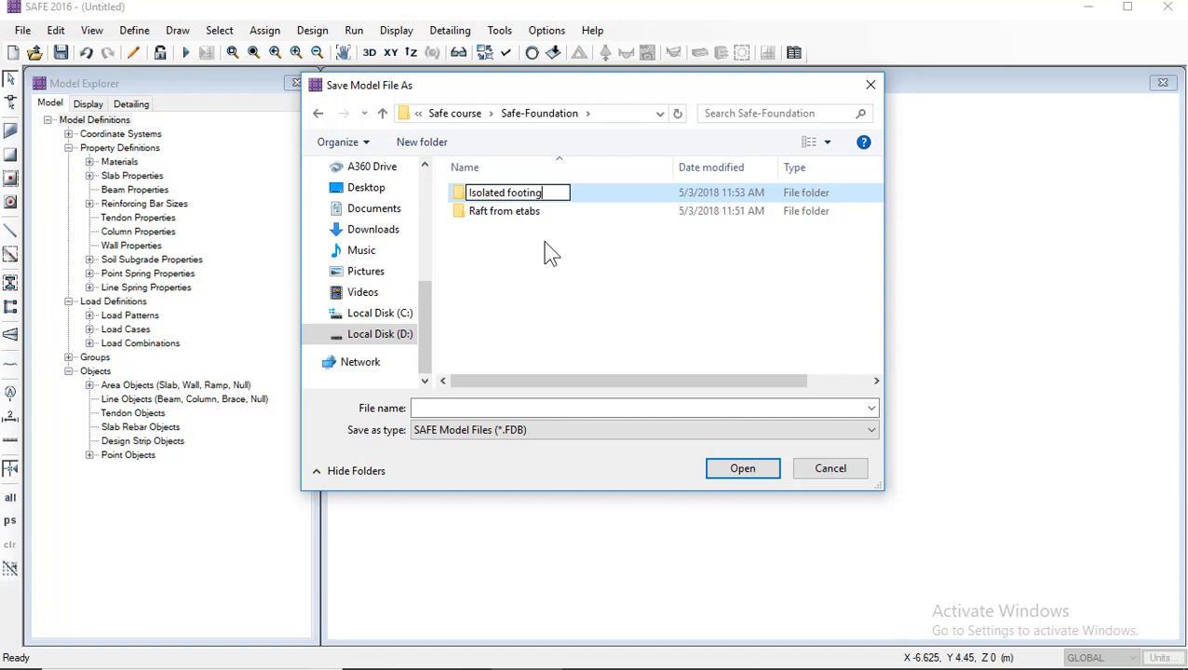
key(Return)
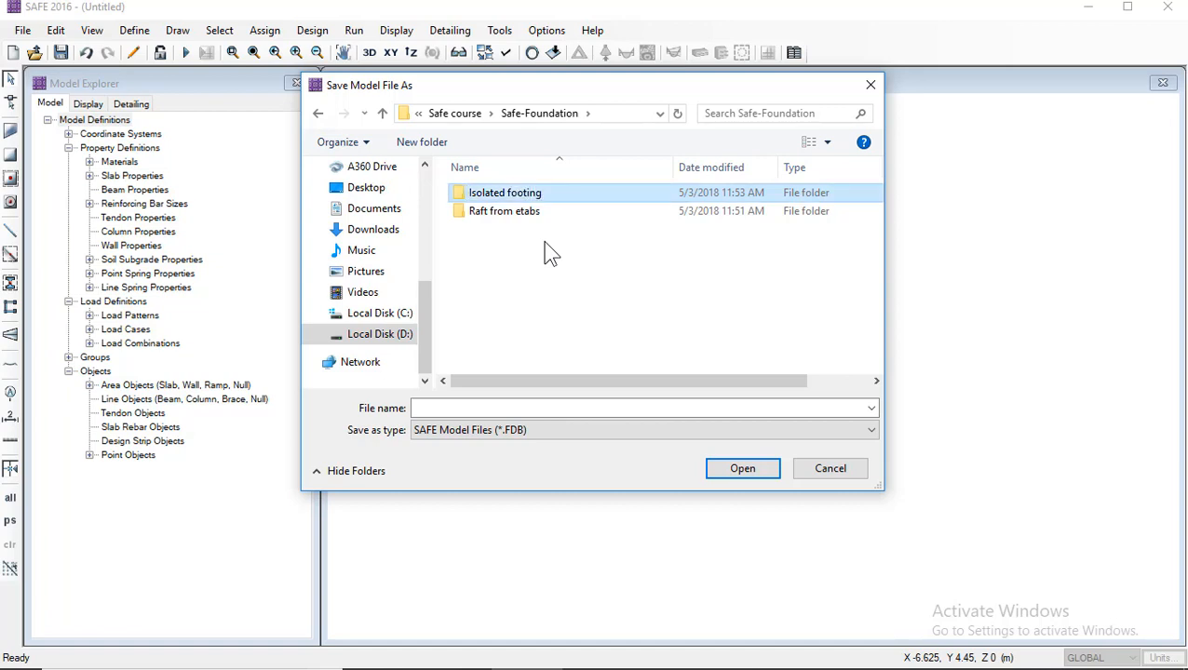
Step: Save the model as isolated footing in the Isolated footing folder and let the analysis and design run
double_click(526, 198)
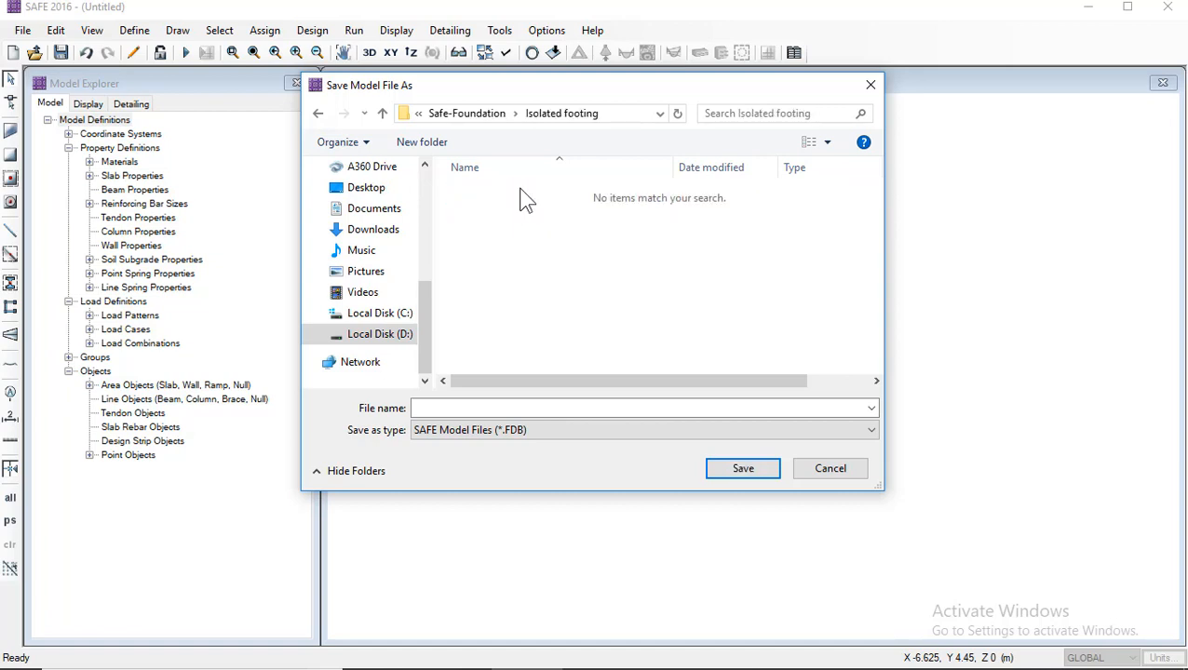
click(487, 408)
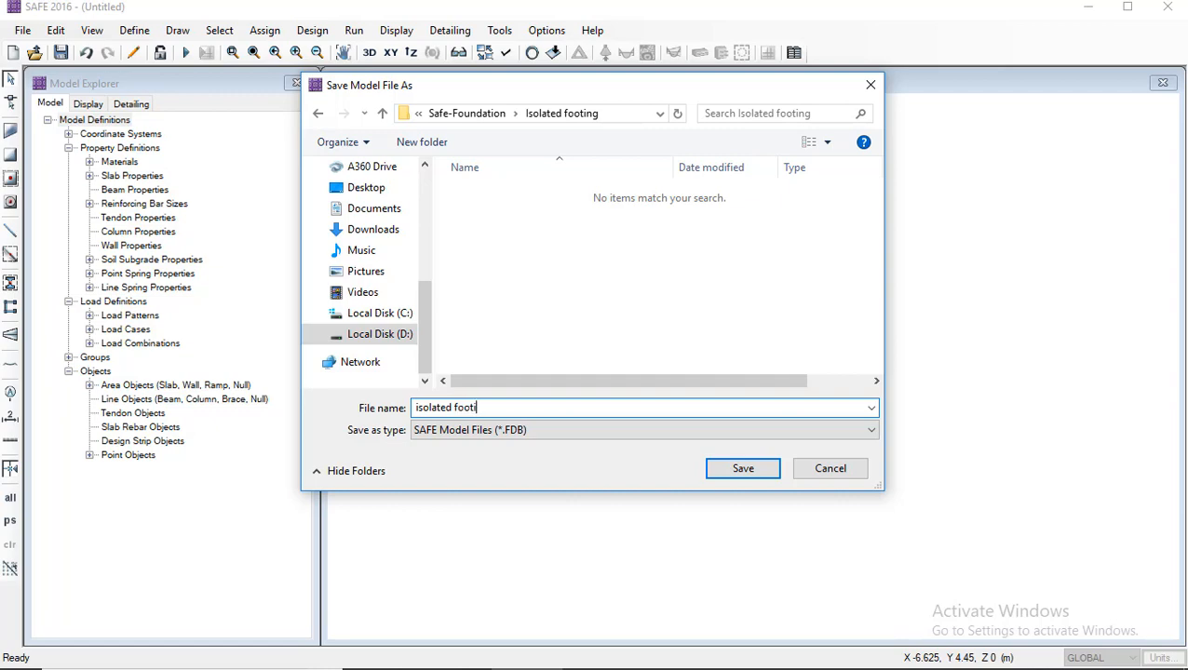
click(737, 470)
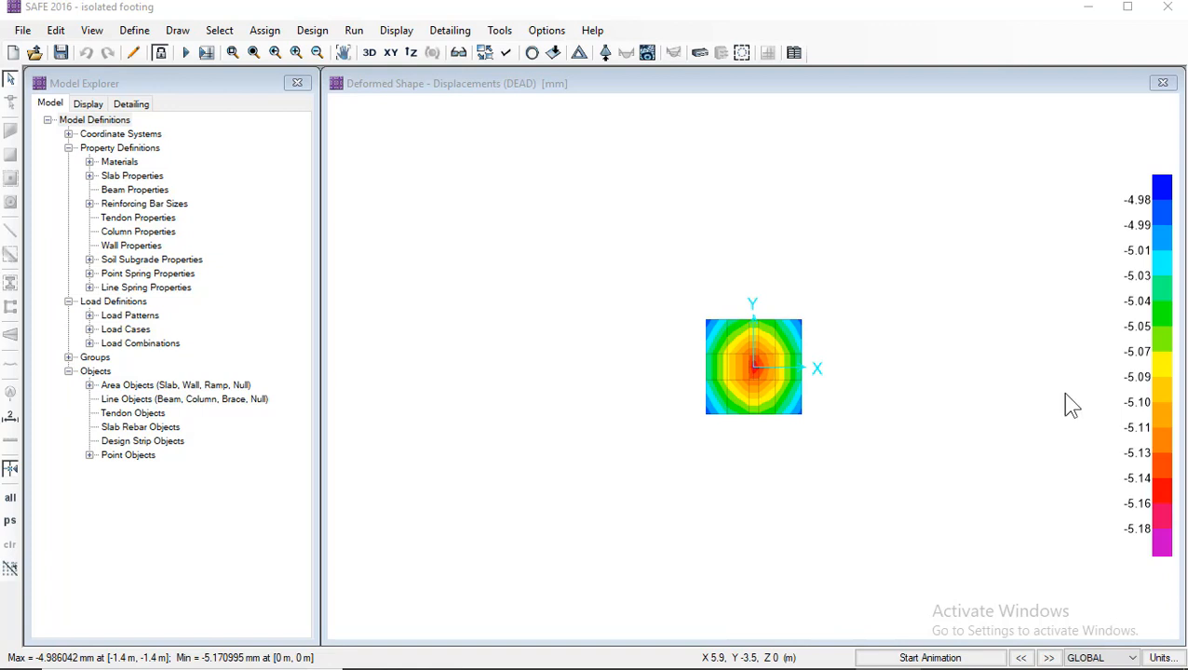
Step: Open the deformed shape settings and examine the footing's DEAD displacement contours in a 3D view
click(401, 27)
click(399, 30)
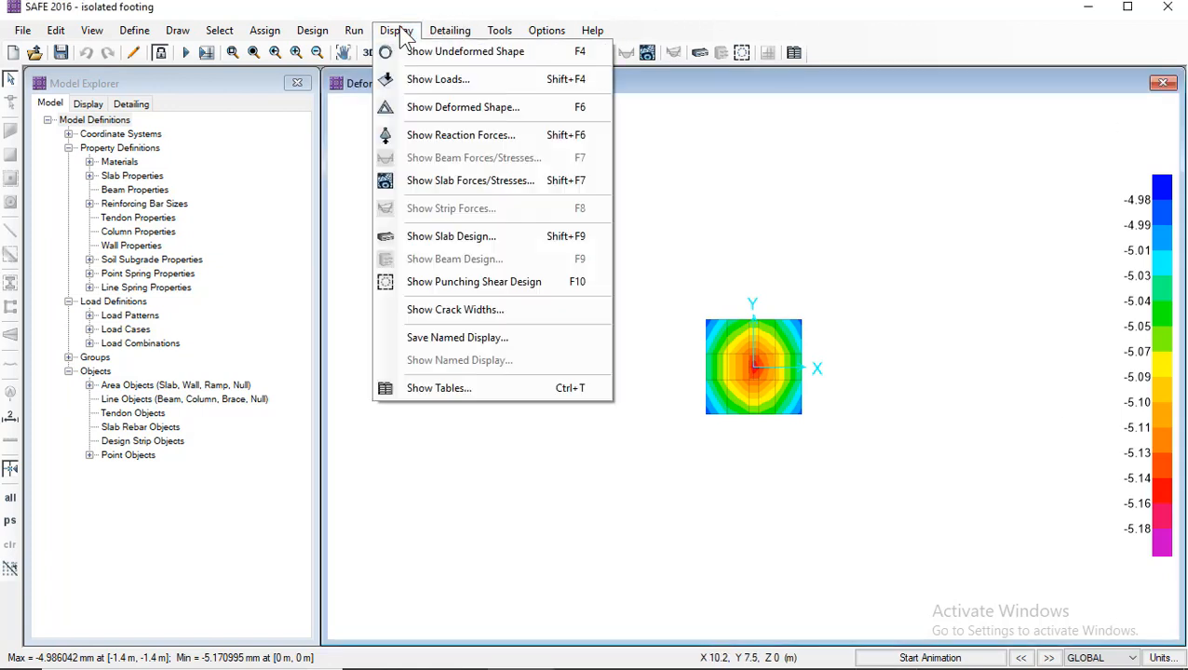
click(448, 110)
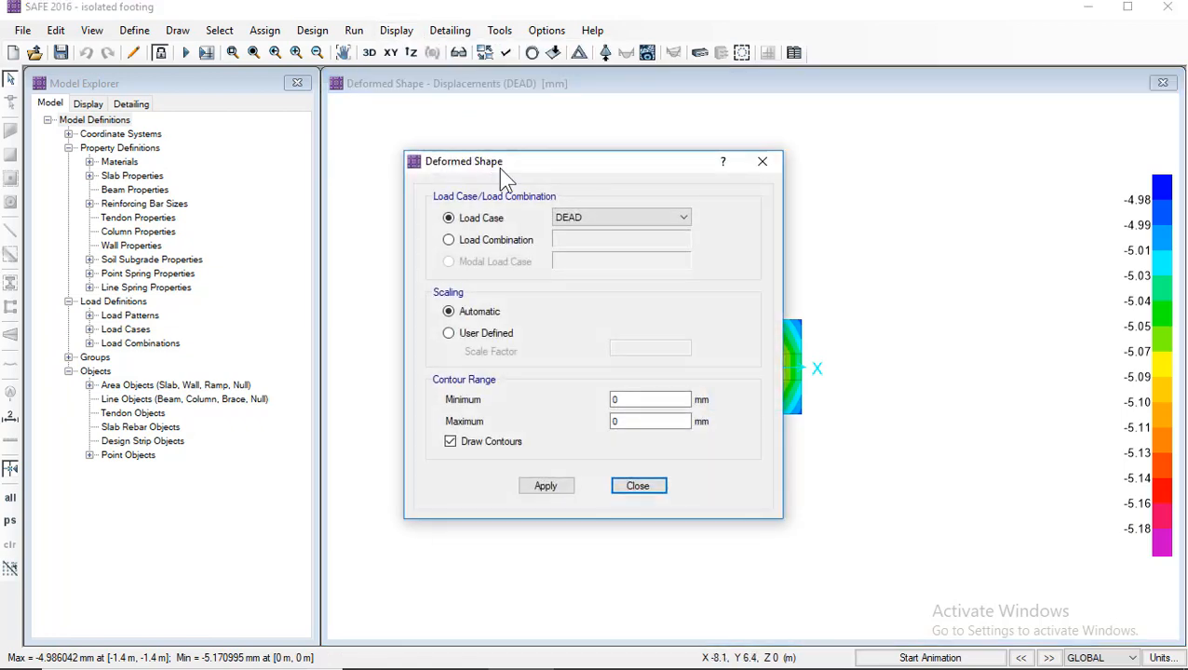
drag(498, 168, 321, 138)
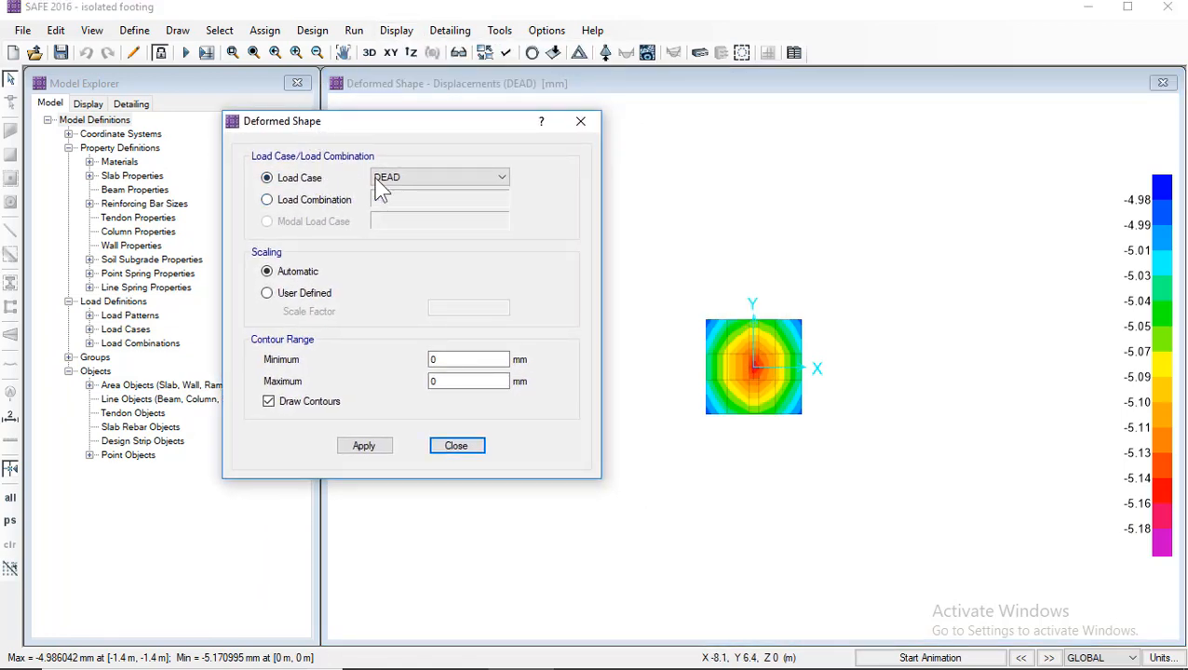
click(1150, 184)
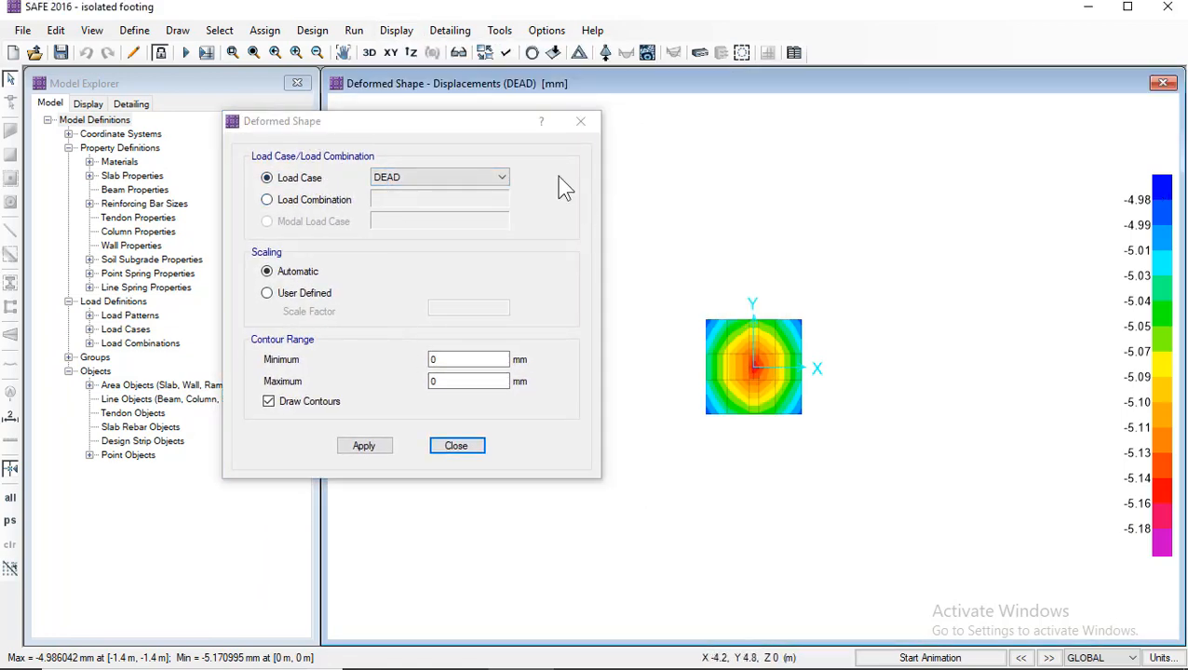
drag(463, 131, 349, 106)
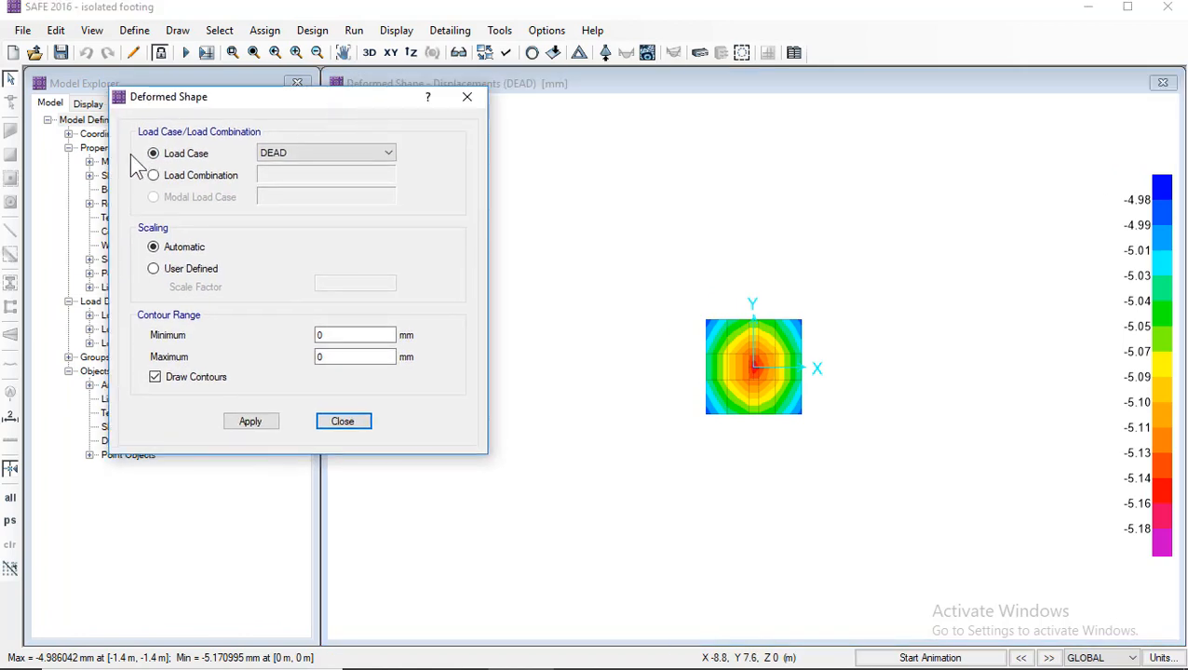
click(368, 53)
click(368, 53)
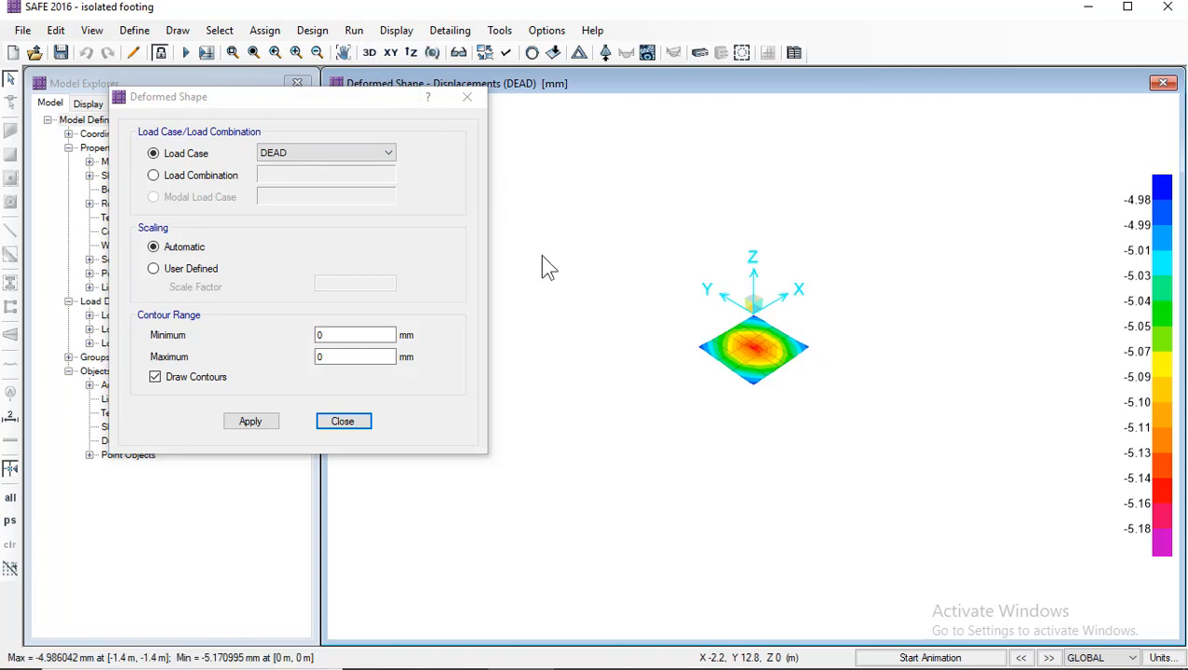
mouse_move(748, 348)
scroll(753, 356, up, 2)
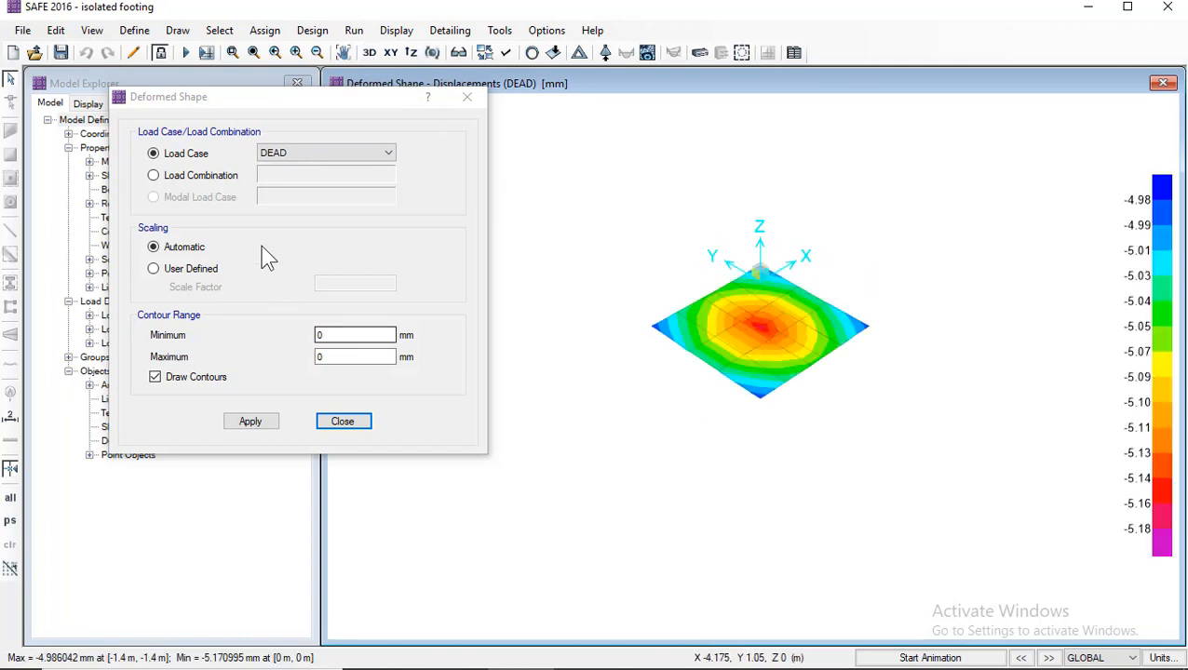
Step: Display the footing's displacement contours for the LIVE load case
click(298, 155)
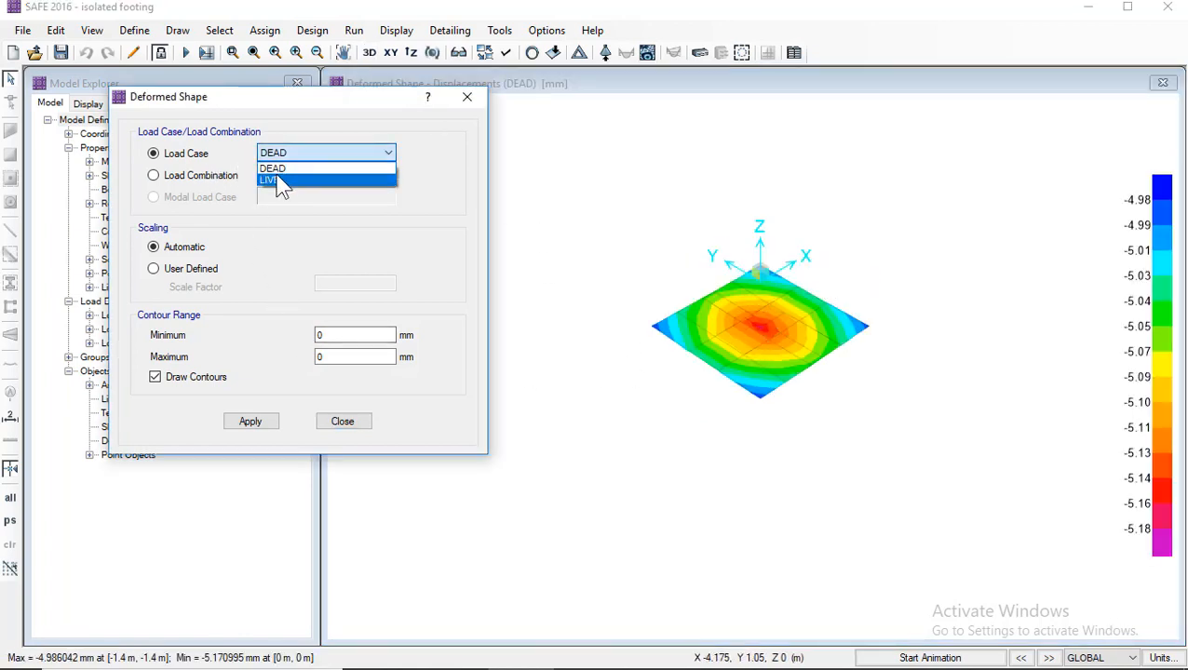
click(275, 179)
click(782, 268)
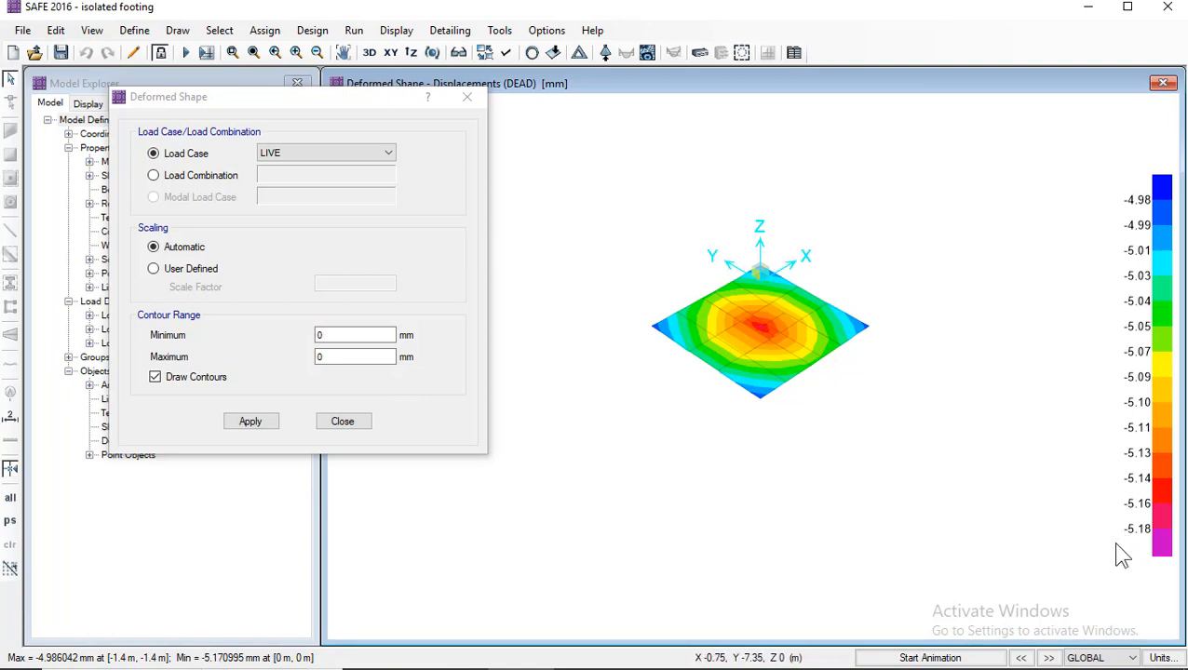
click(260, 423)
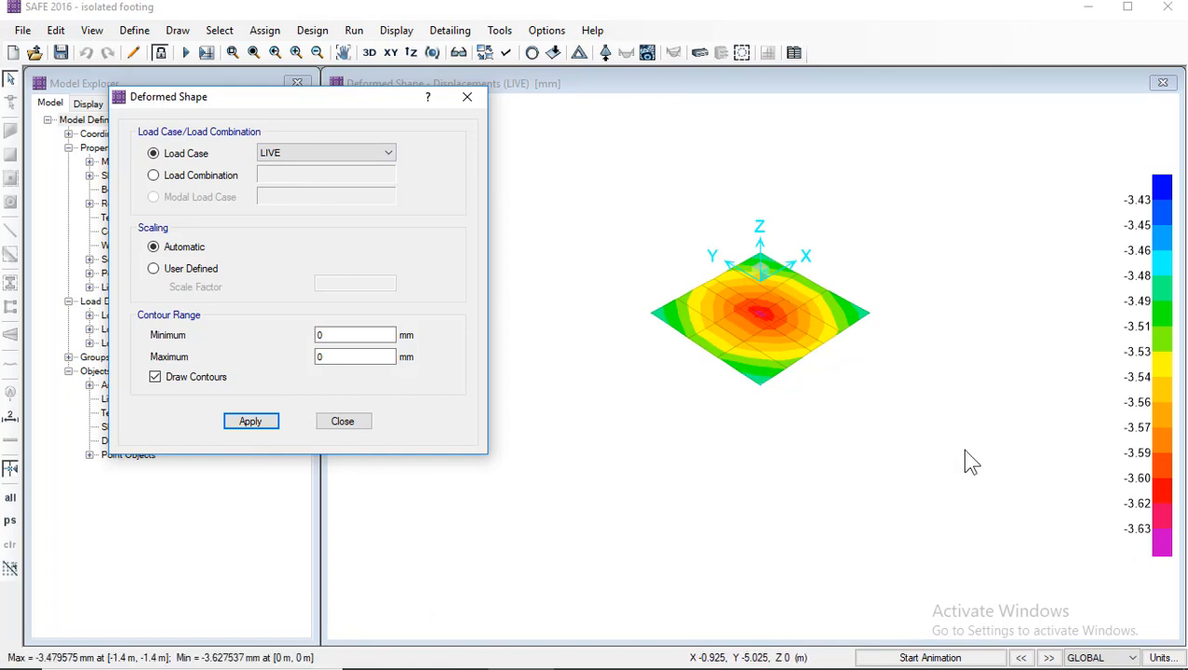
Step: Display the footing's displacement contours for the Service load combination and close the deformed shape settings
click(204, 179)
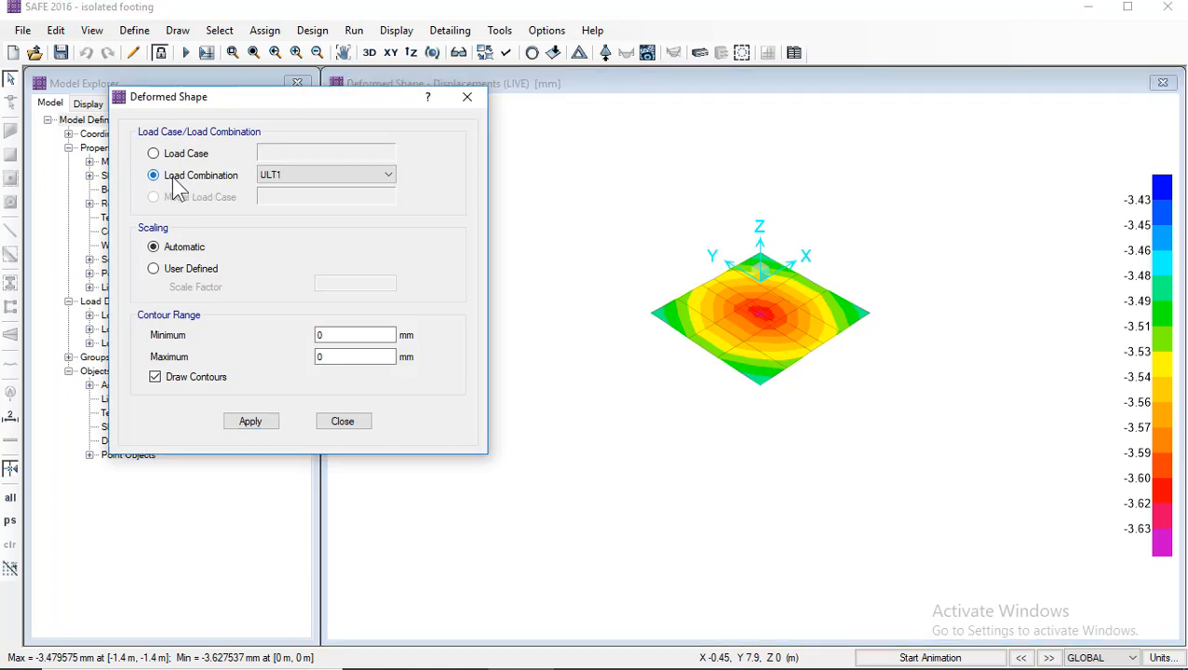
click(286, 174)
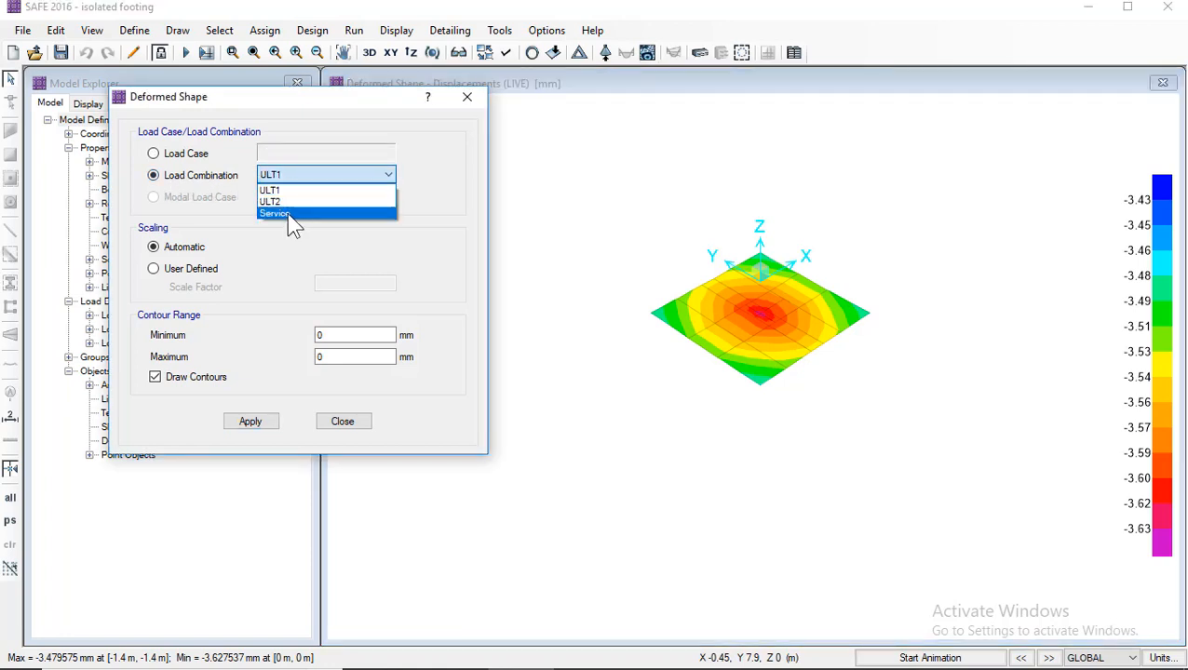
click(286, 212)
click(271, 431)
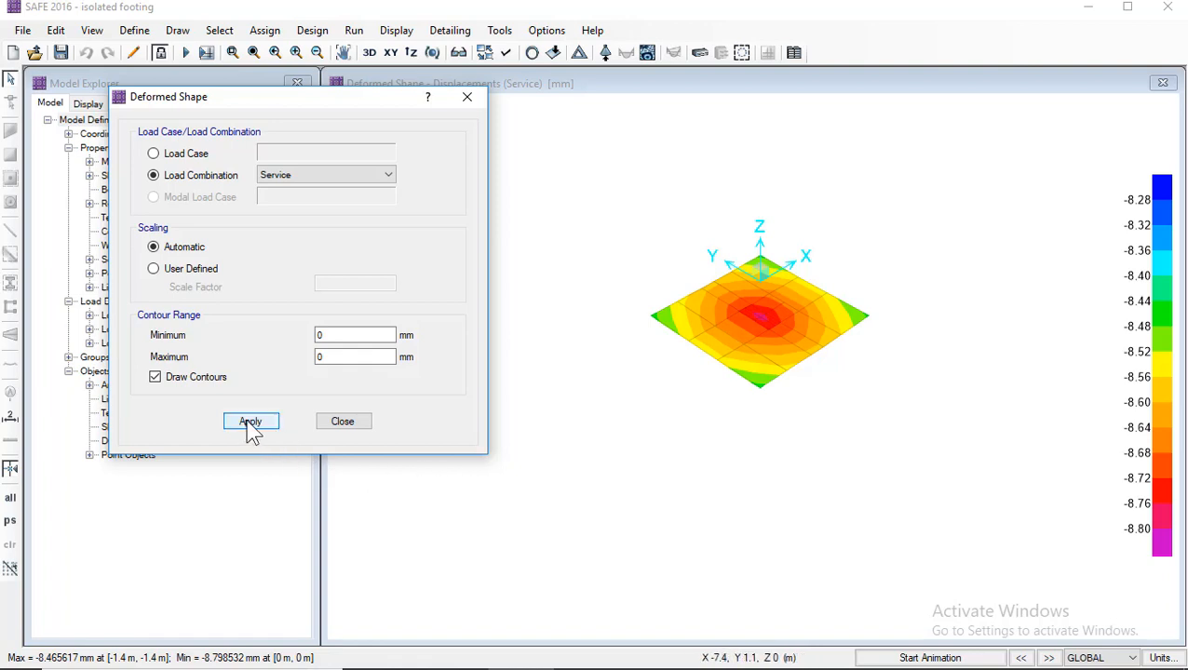
click(358, 431)
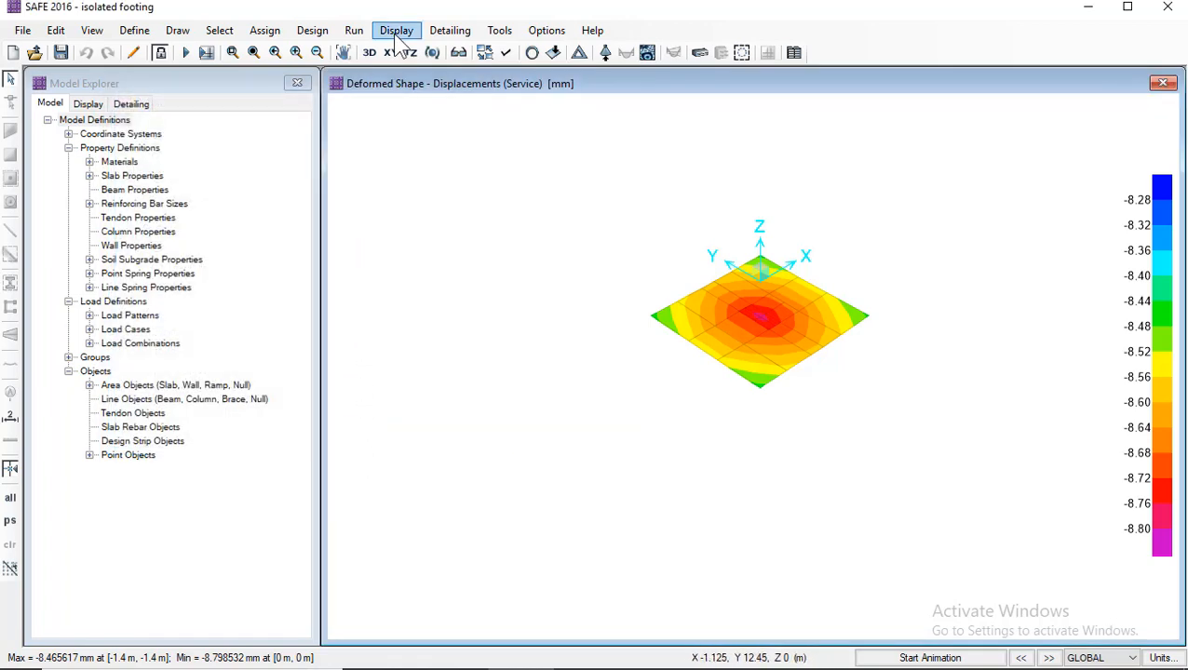
Step: Open the slab forces and stresses settings and display the F11 and F22 resultant force contours for DEAD
click(396, 33)
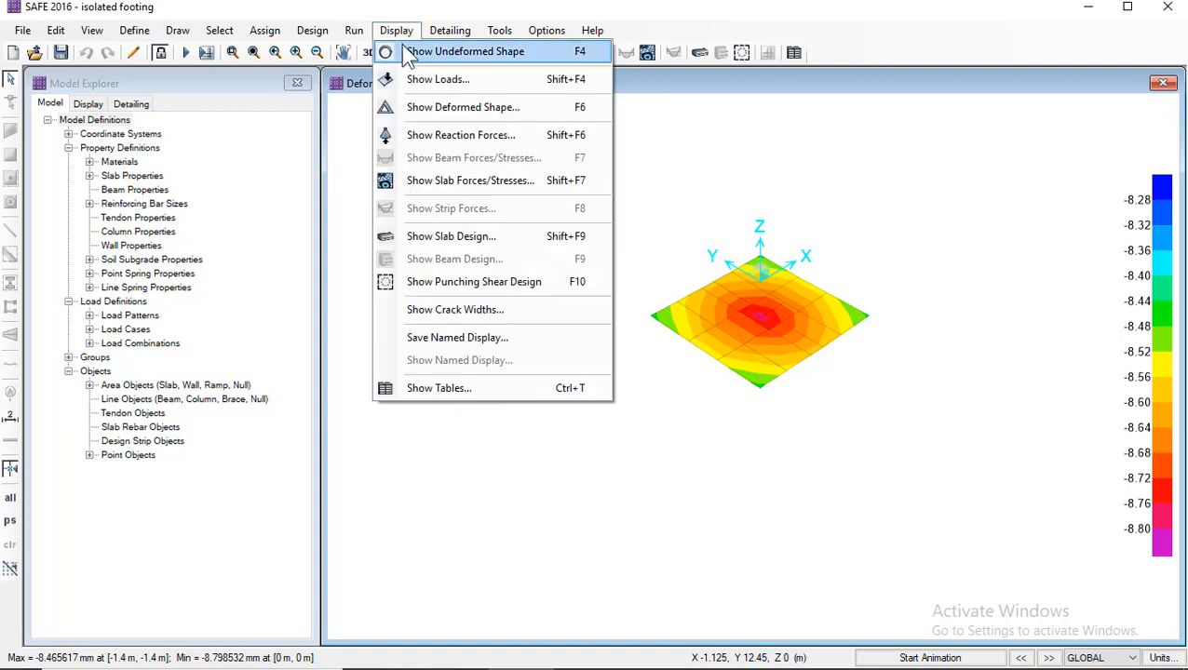
click(454, 190)
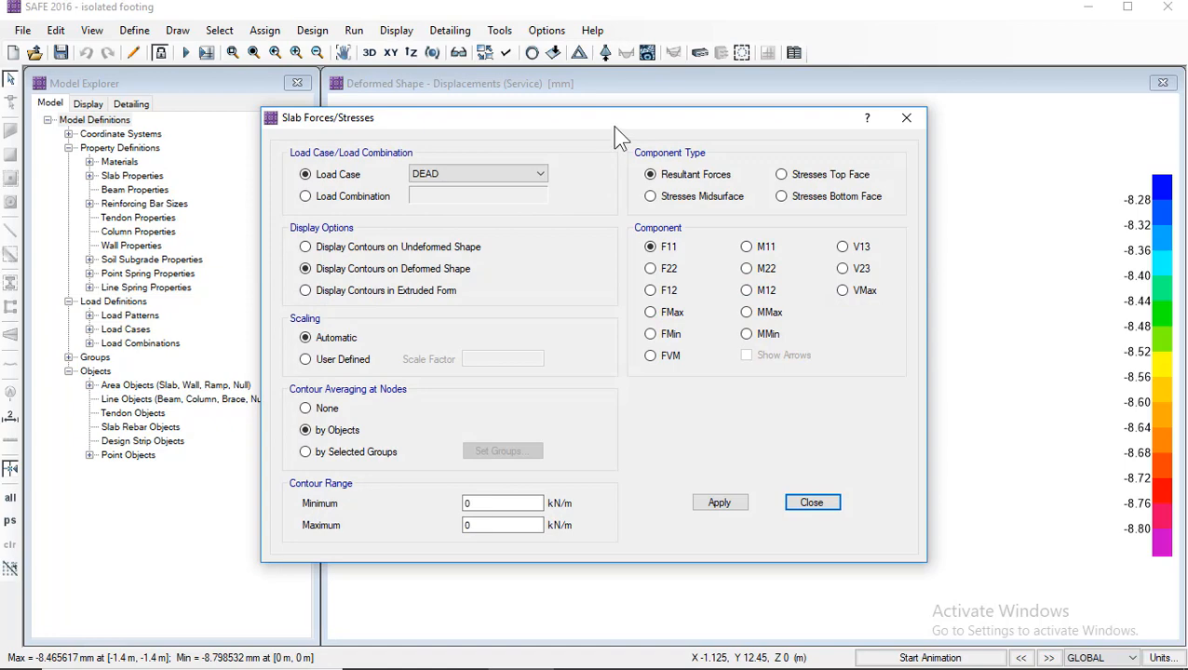
drag(514, 126, 491, 126)
drag(593, 127, 393, 140)
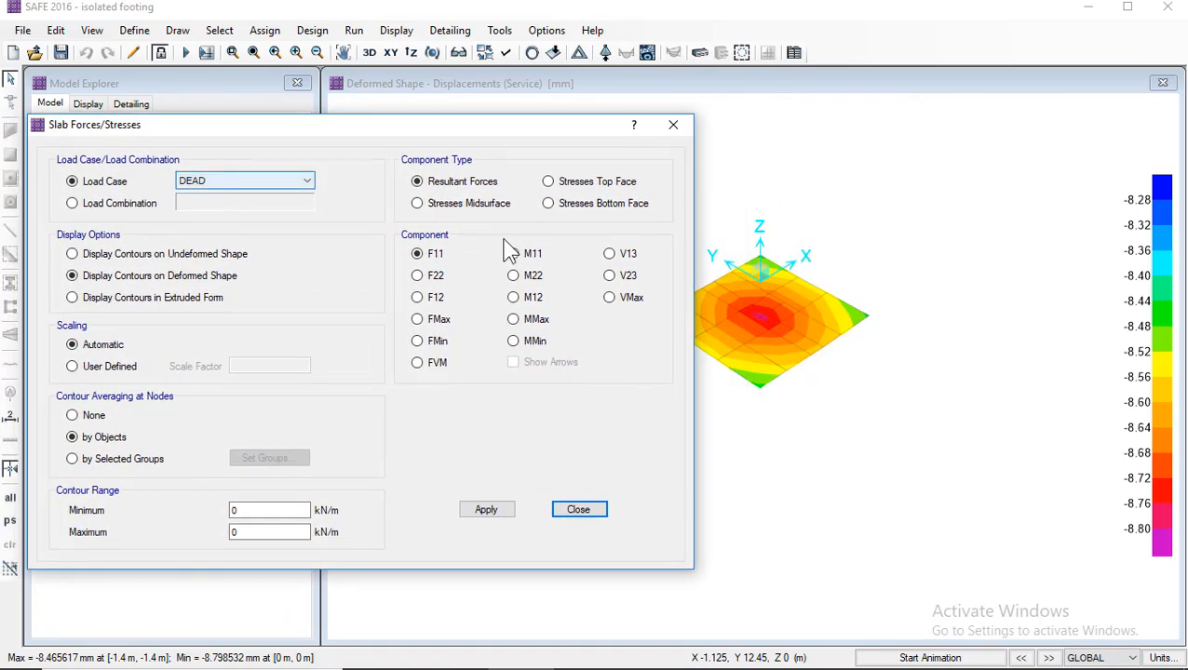
click(494, 514)
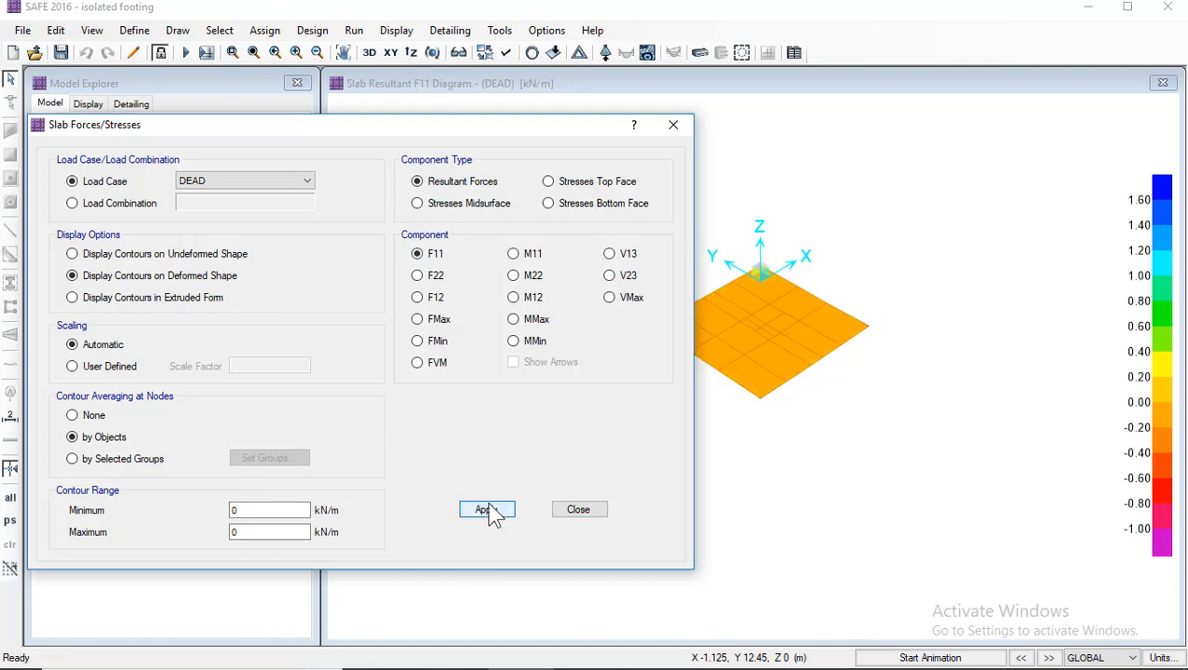
click(417, 275)
click(495, 519)
Step: Display the M11 resultant moment contours for DEAD and examine them in plan view
click(514, 254)
click(495, 515)
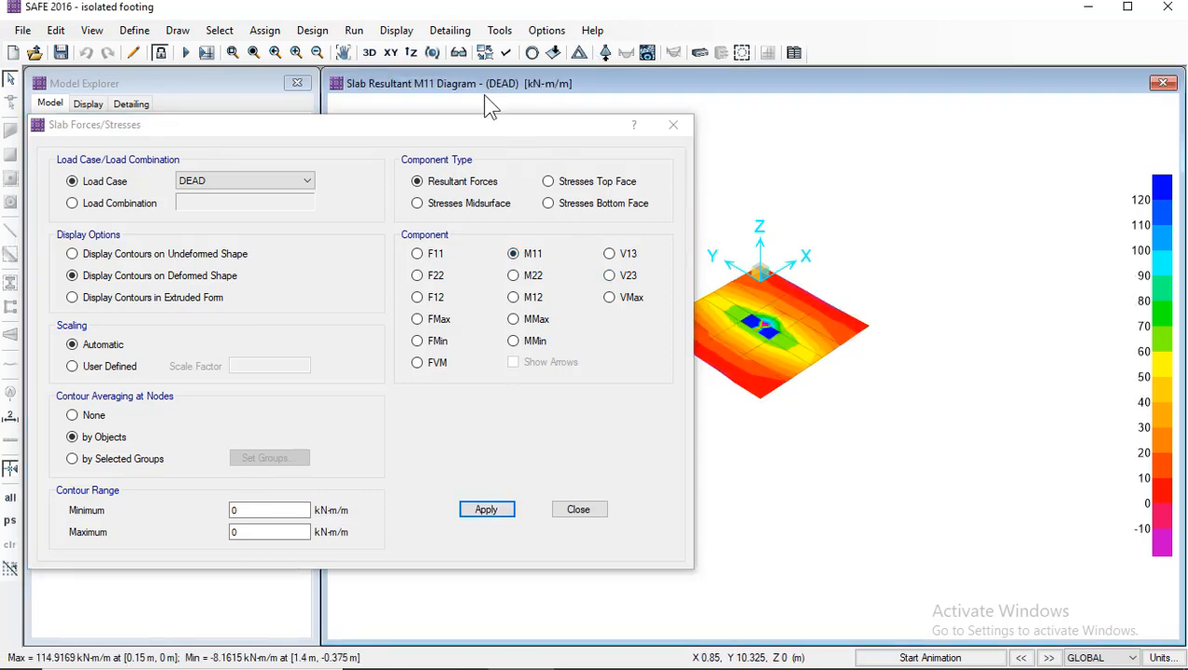
click(388, 53)
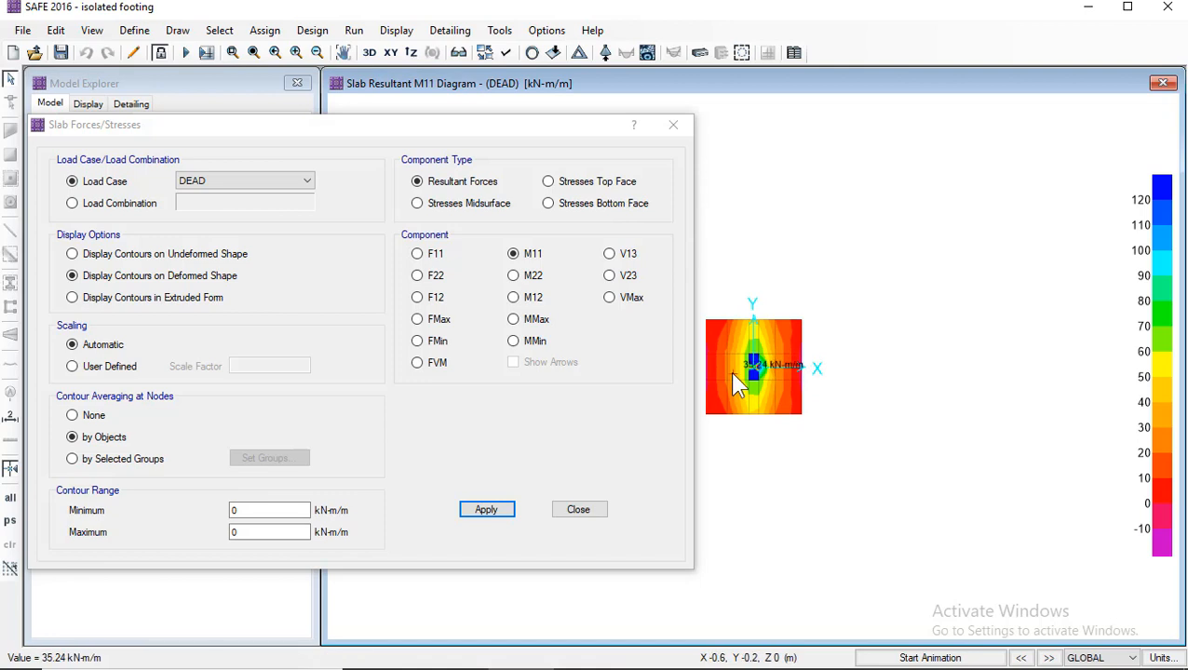
scroll(729, 371, up, 3)
scroll(894, 325, down, 1)
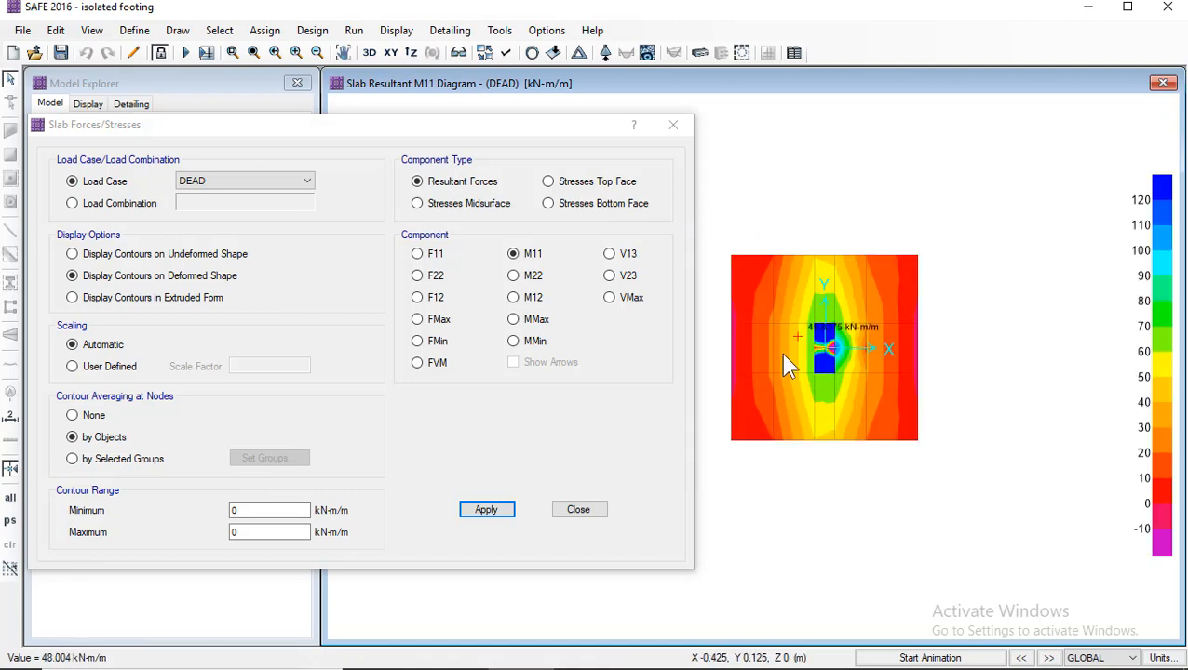
scroll(780, 352, up, 3)
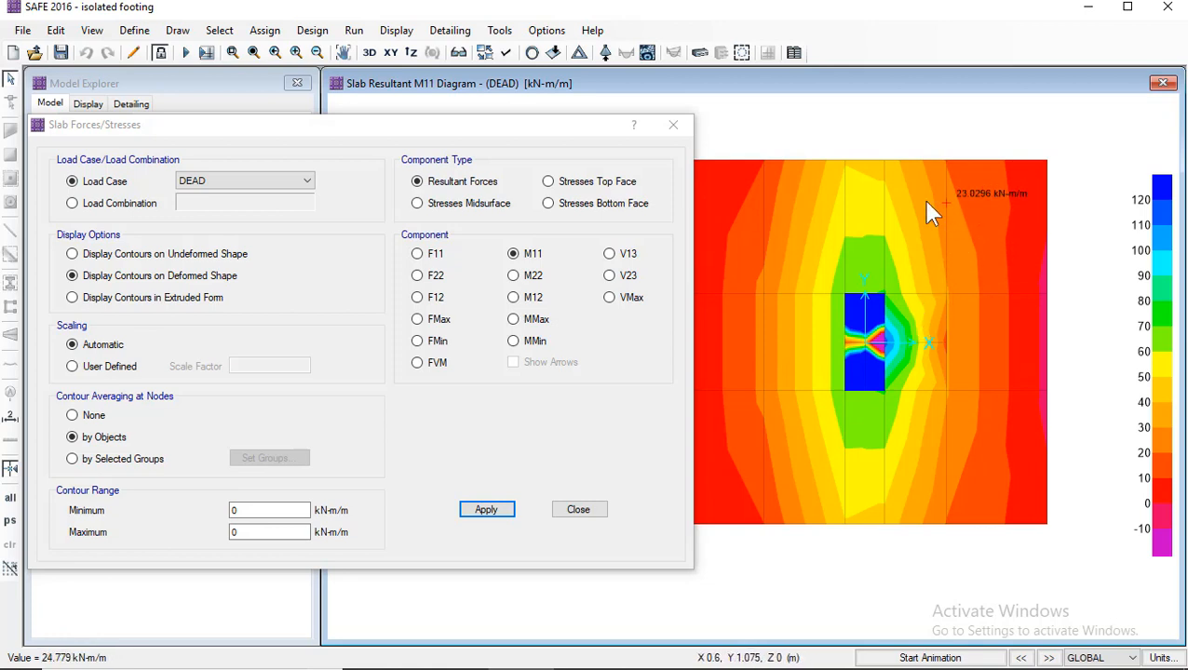
Step: Display the slab's M22 resultant moment contours for the DEAD load case
click(527, 275)
click(486, 510)
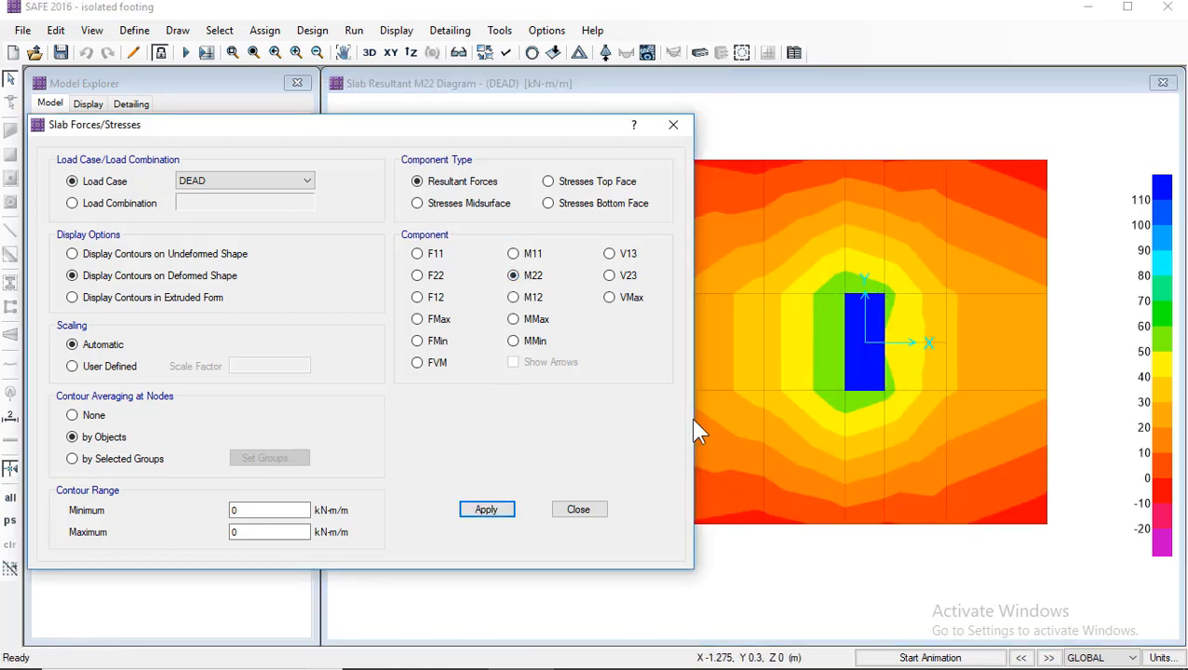
click(809, 346)
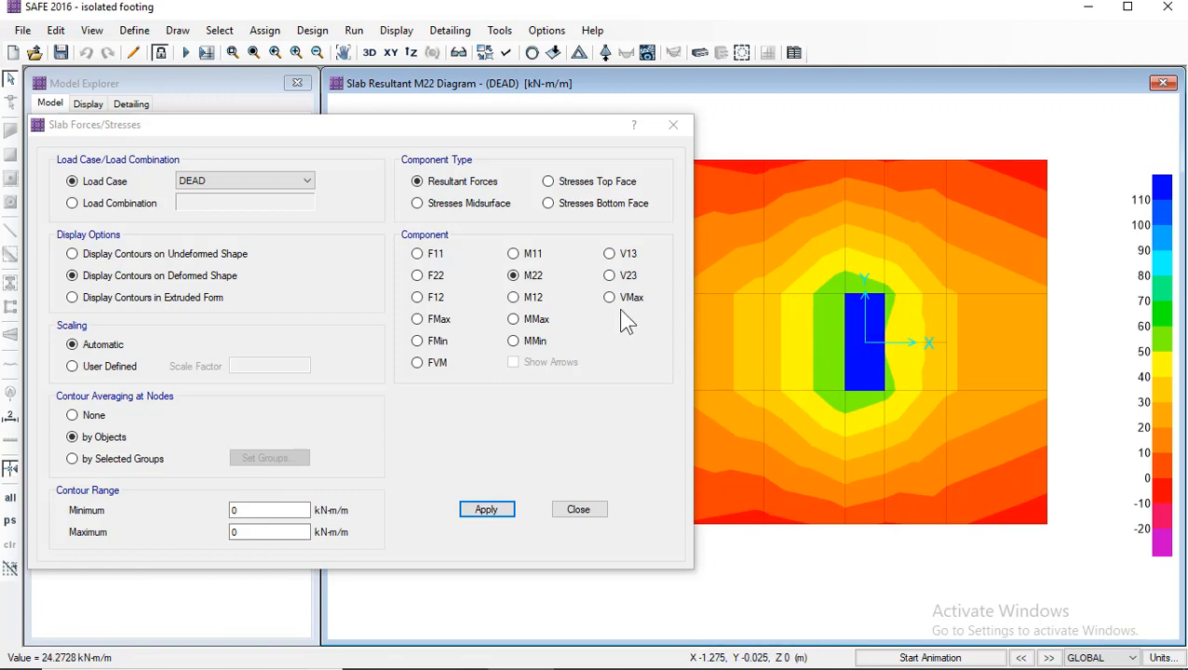
Step: Display the slab's MMax and MMin resultant moment contours in turn for DEAD
click(538, 321)
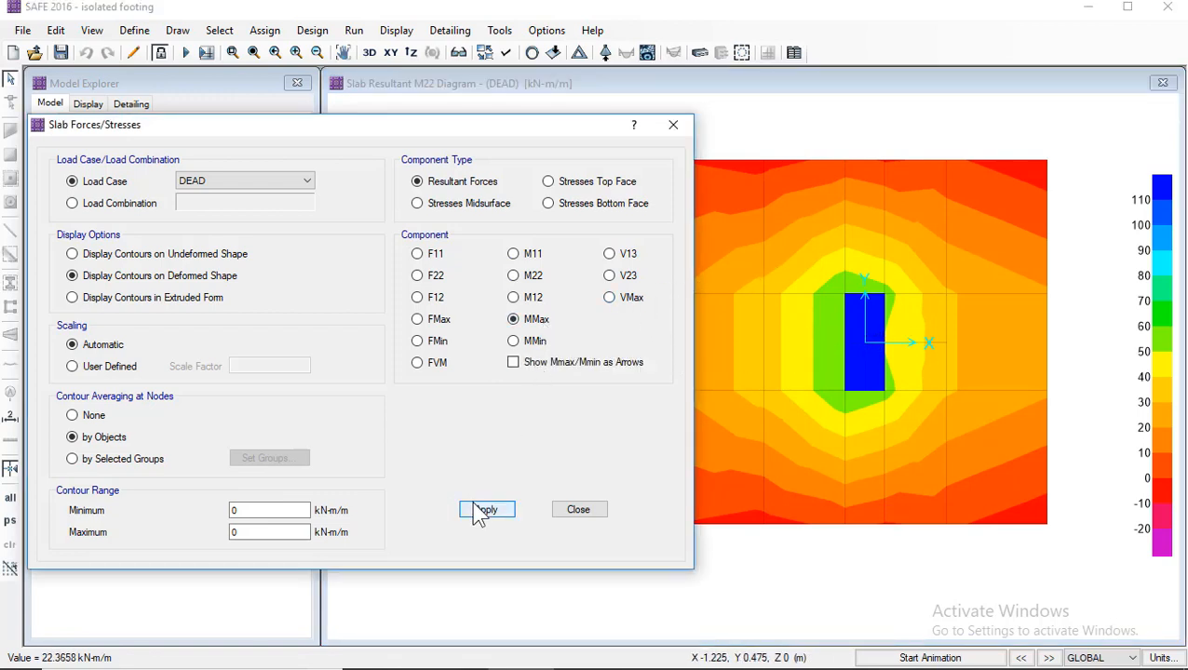
click(484, 512)
click(535, 342)
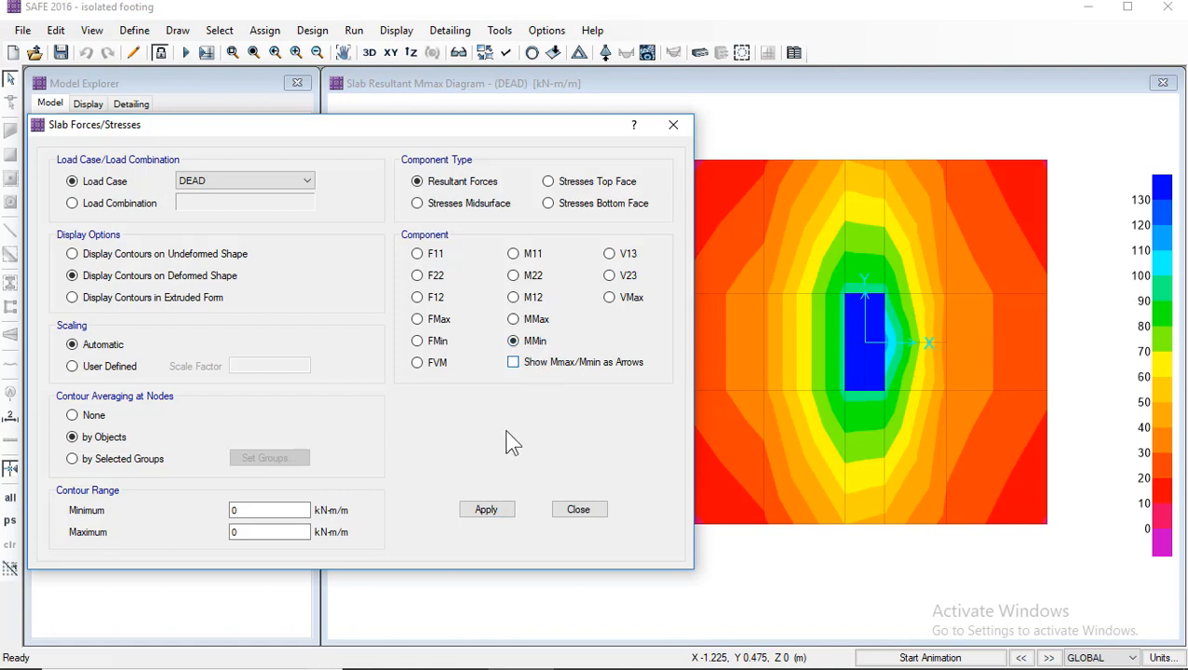
click(488, 514)
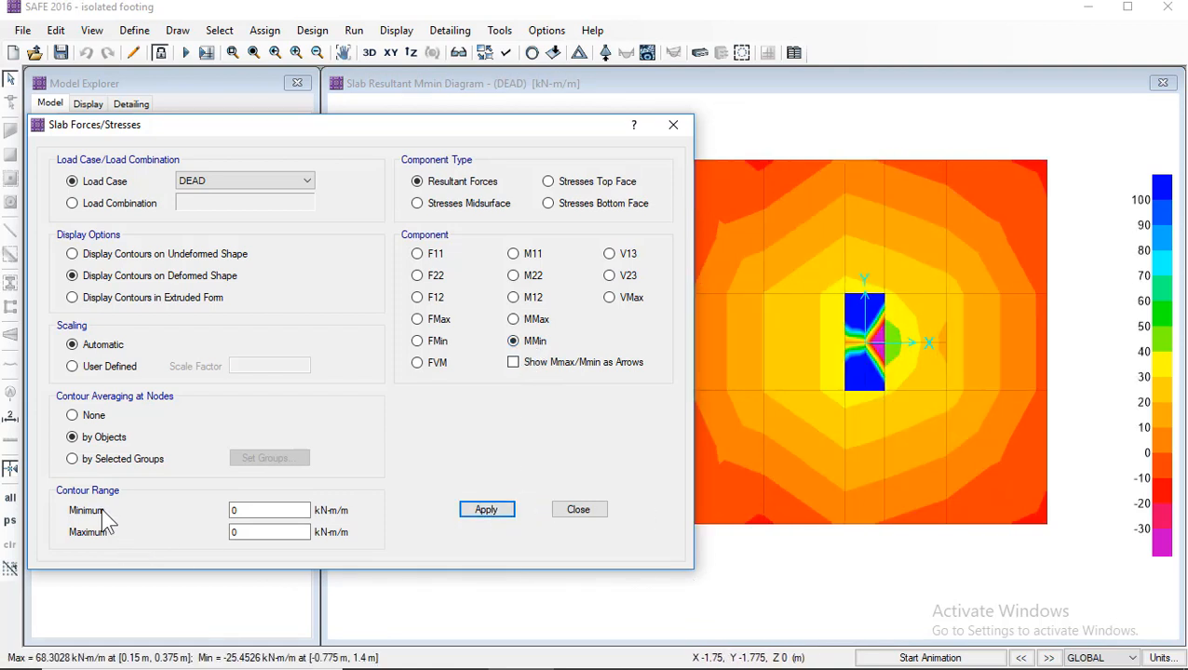
Step: Check the contour range settings and display the MMin contours for the ULT1 load combination
click(247, 510)
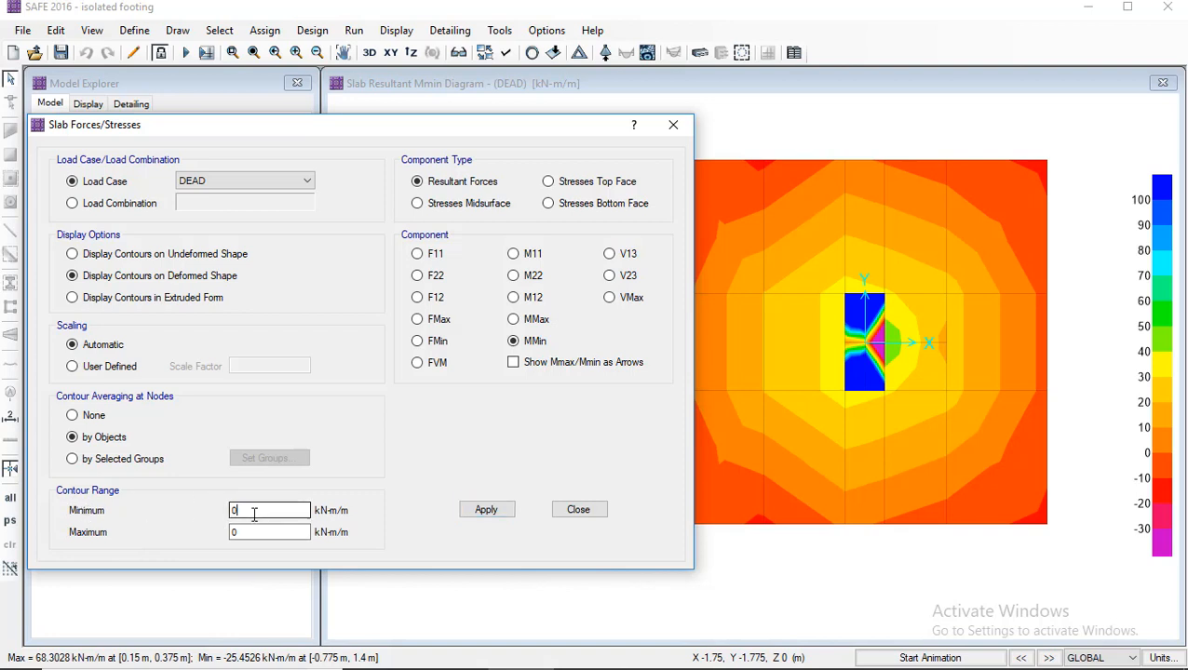
click(251, 530)
click(246, 510)
click(101, 204)
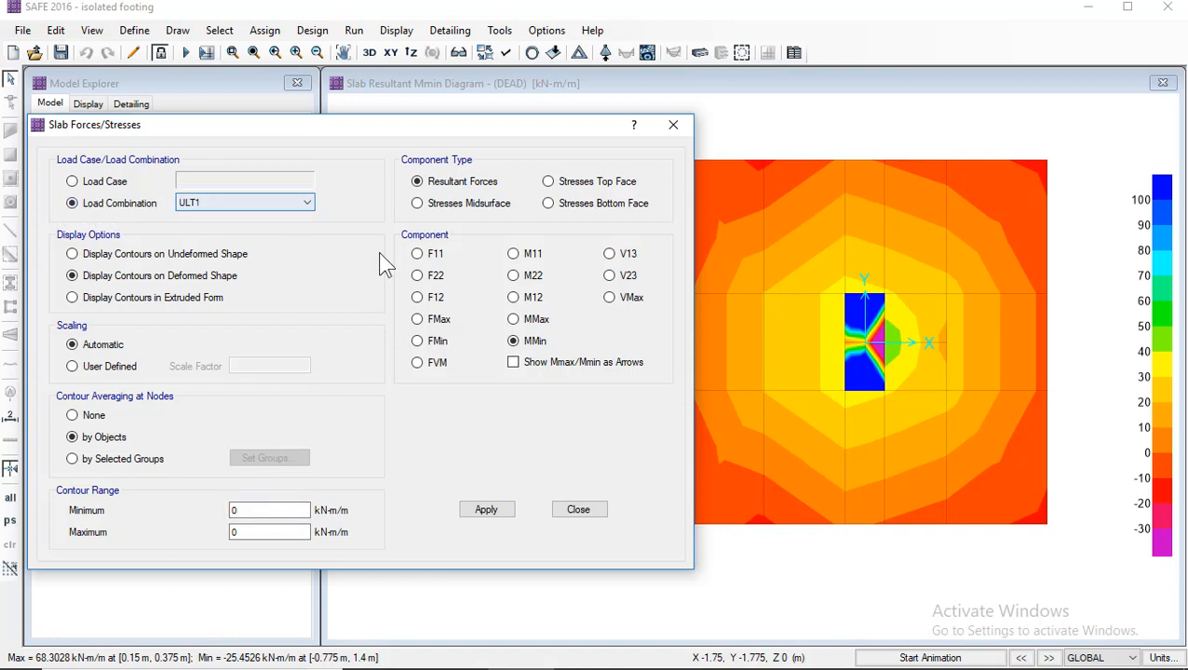
click(486, 512)
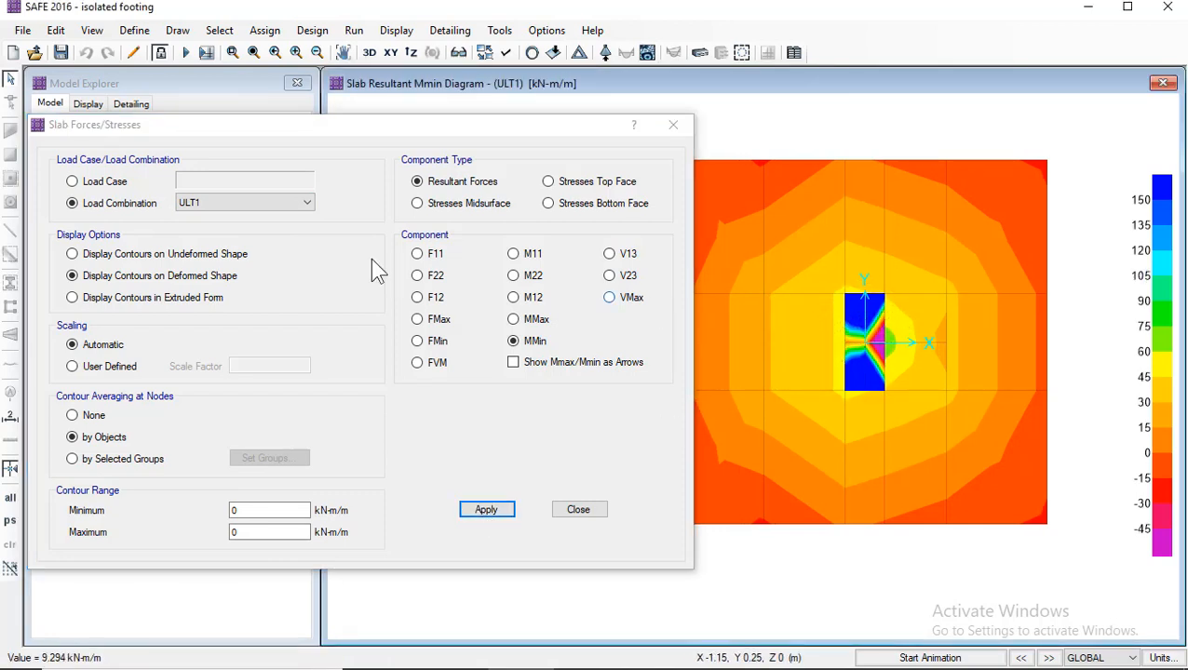
Step: Display the MMin contours for the ULT2 load combination and close the slab forces settings
click(243, 203)
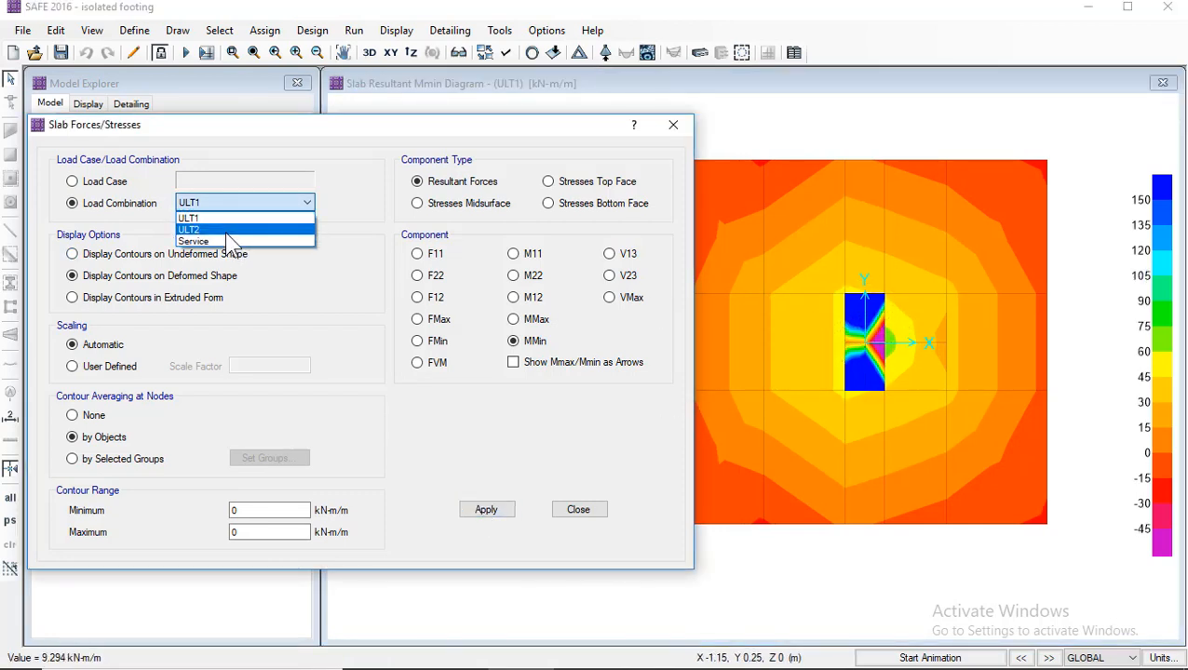
click(223, 228)
click(484, 514)
click(791, 426)
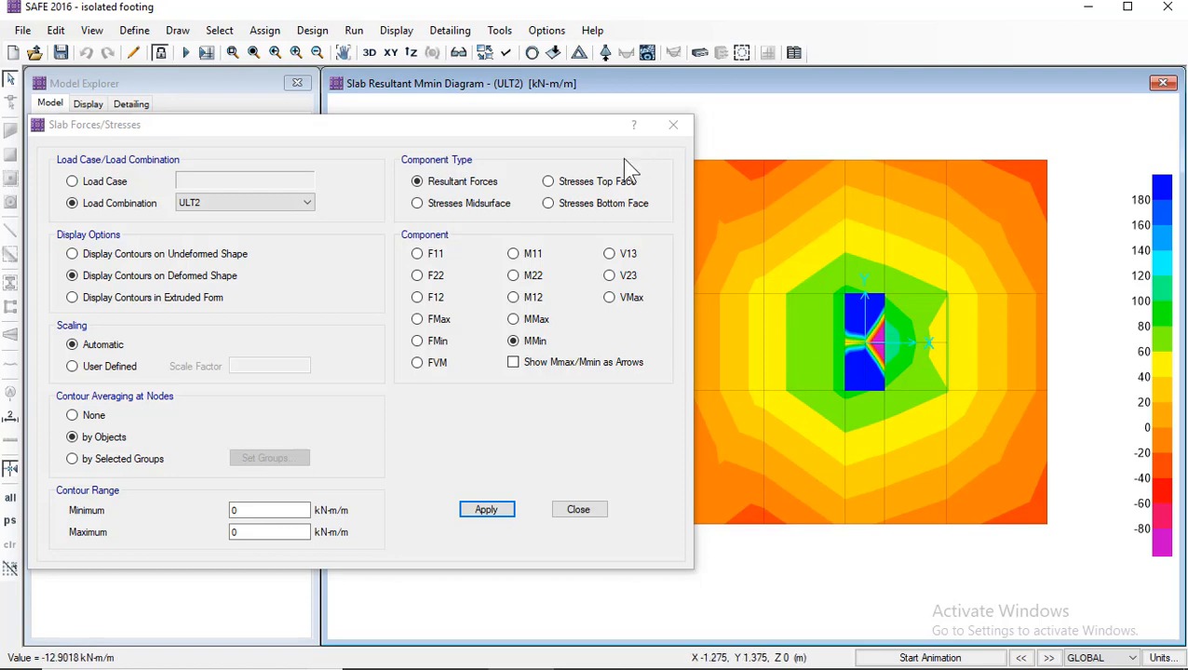
click(508, 509)
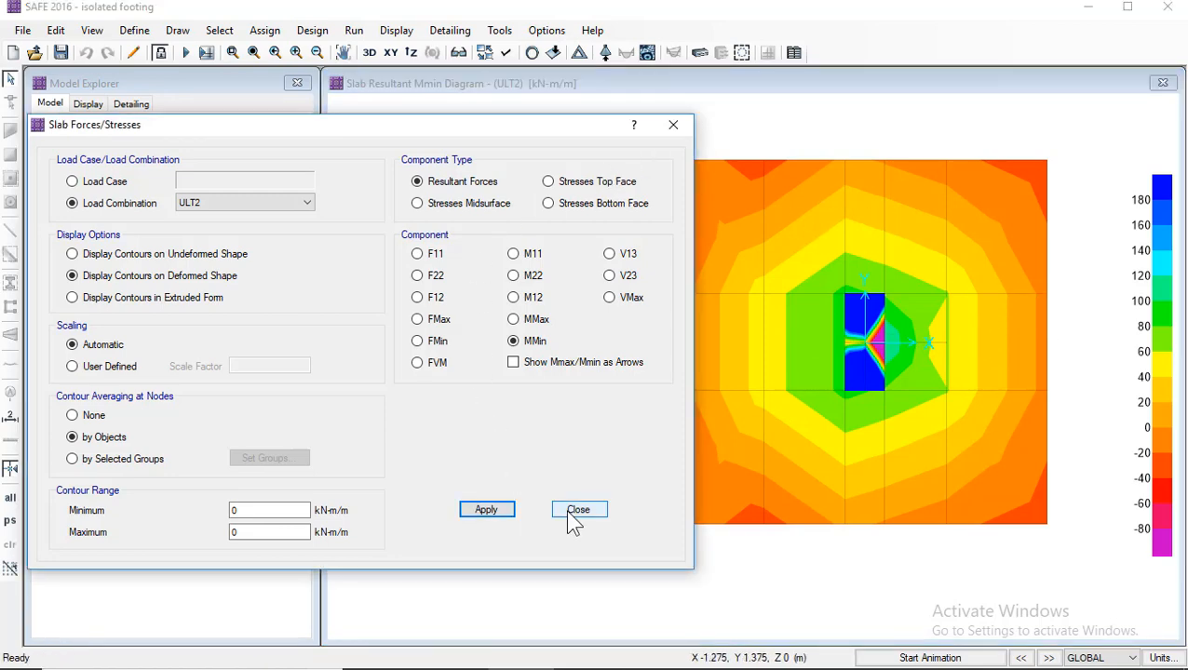
click(570, 513)
Step: Display the soil pressure contours for the Service load combination on the deformed shape and examine the pressures across the footing
click(410, 34)
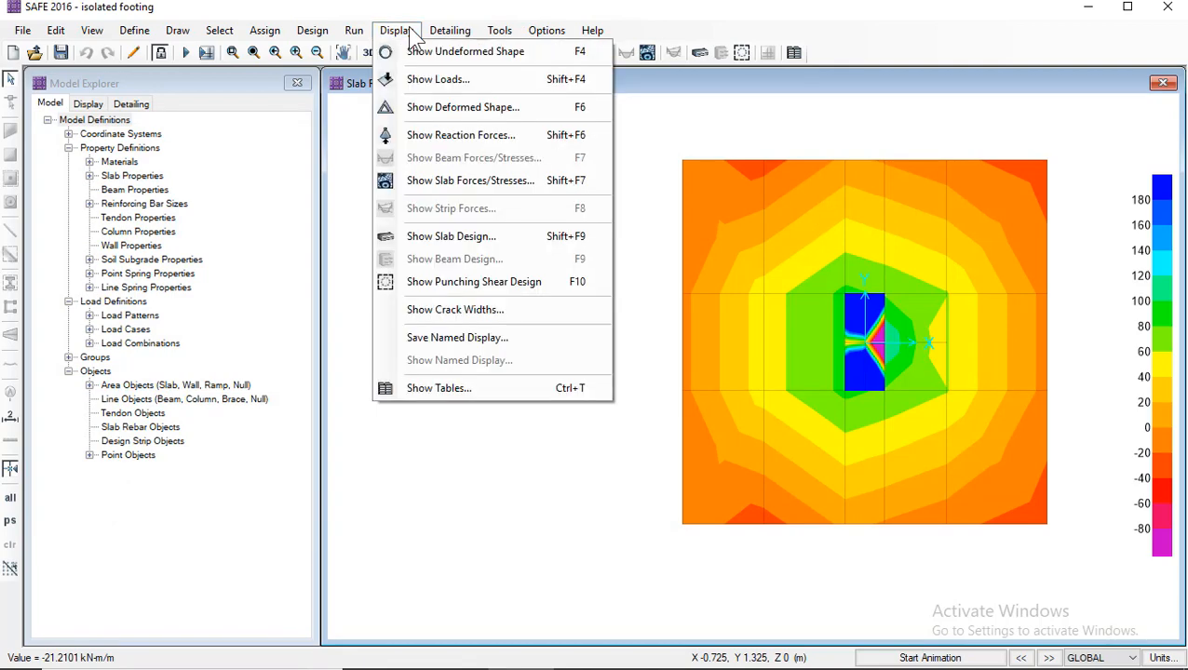
click(447, 137)
drag(570, 96, 375, 94)
click(280, 265)
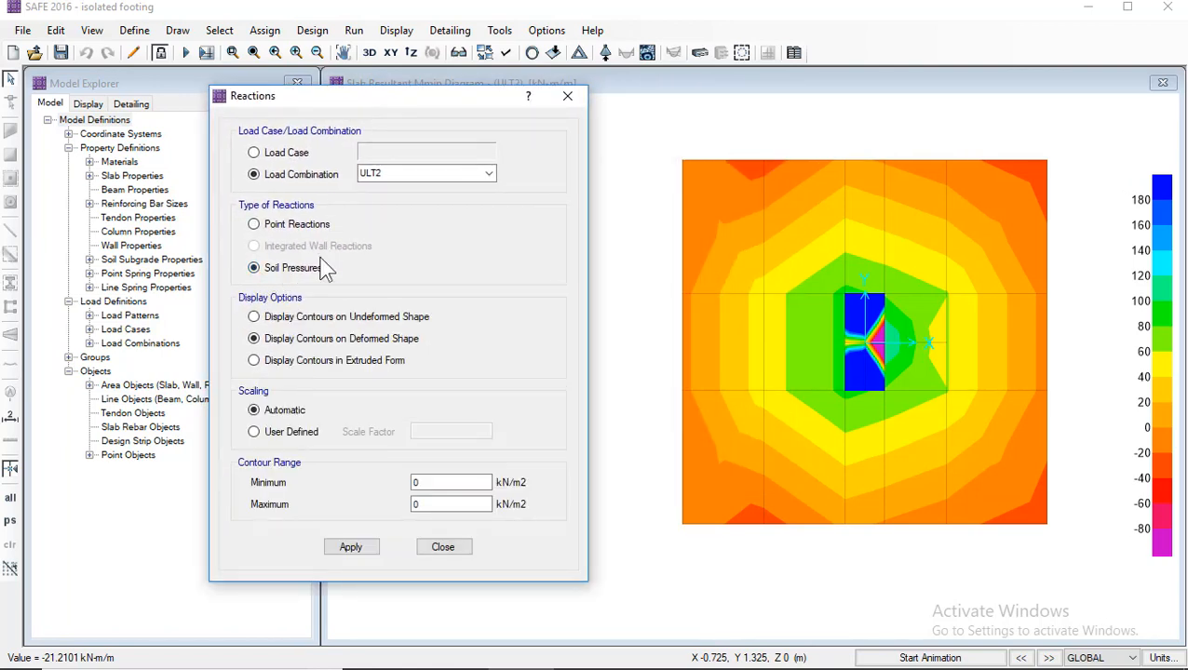
click(488, 175)
click(427, 223)
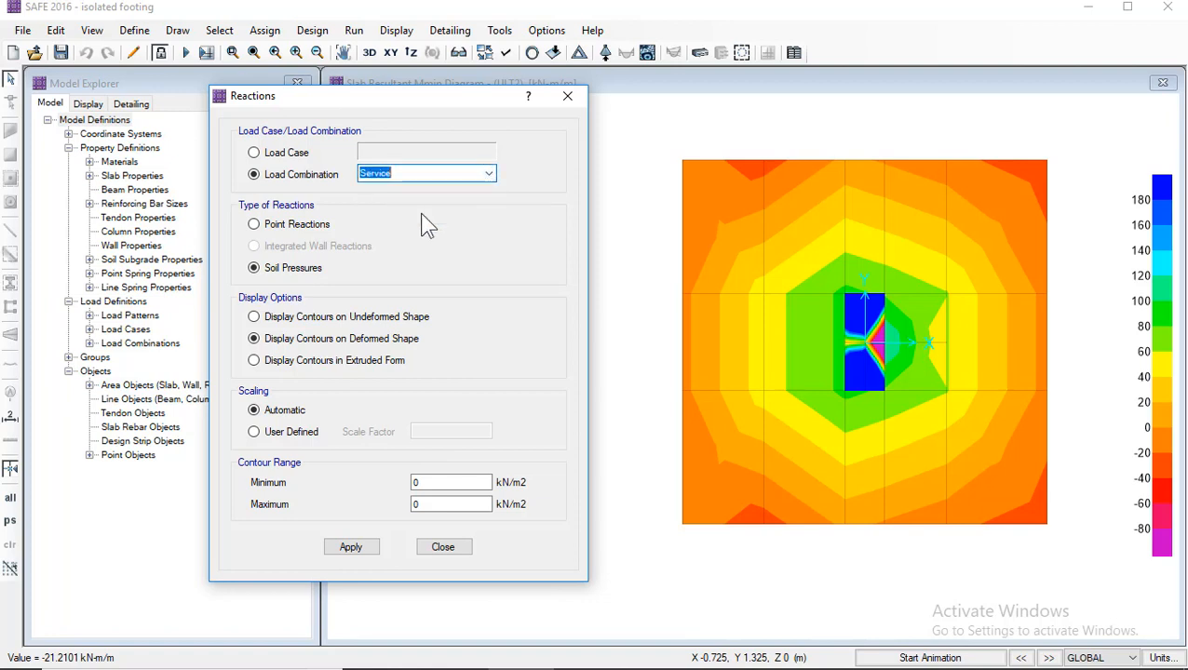
click(405, 179)
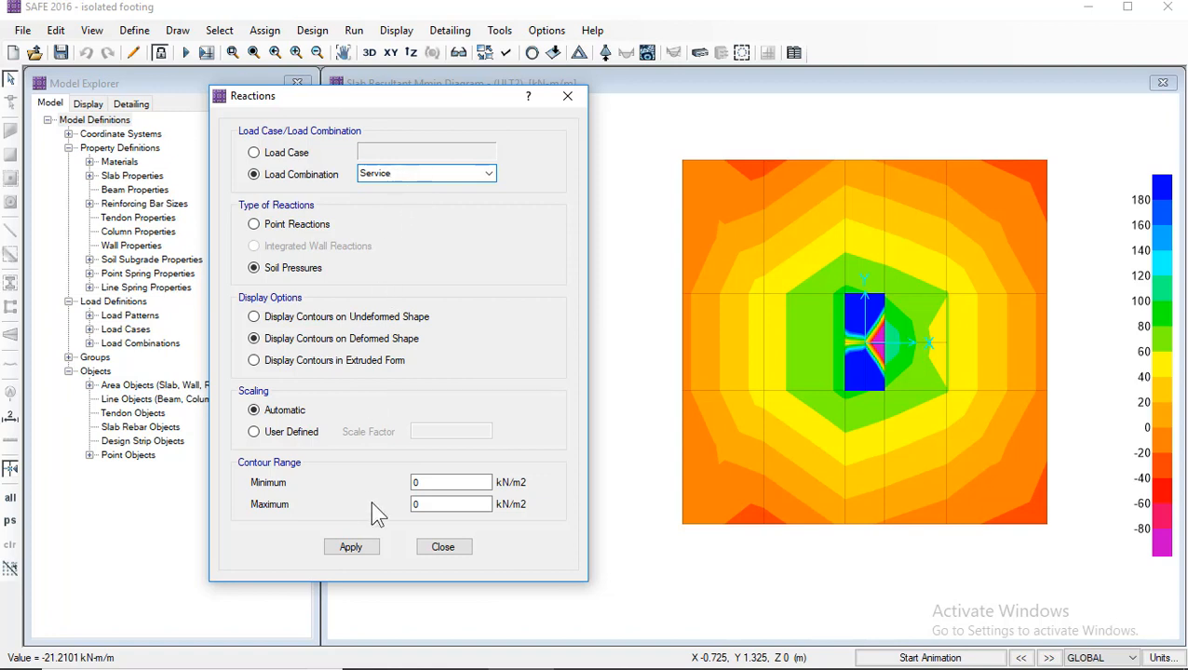
click(350, 548)
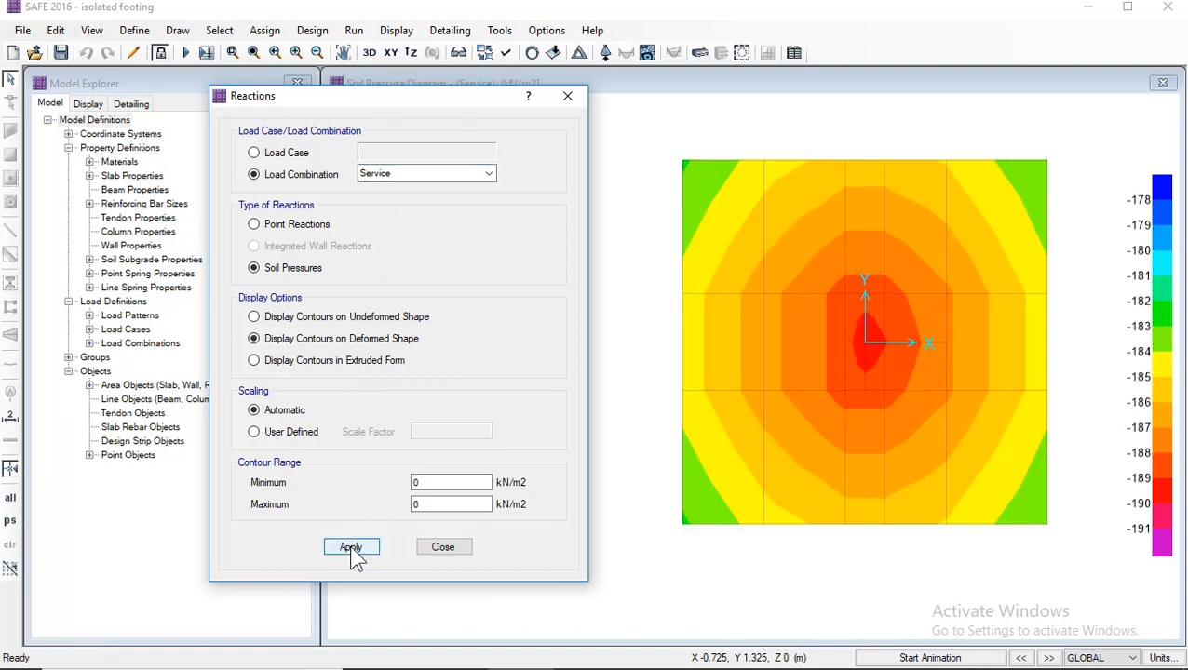
click(442, 548)
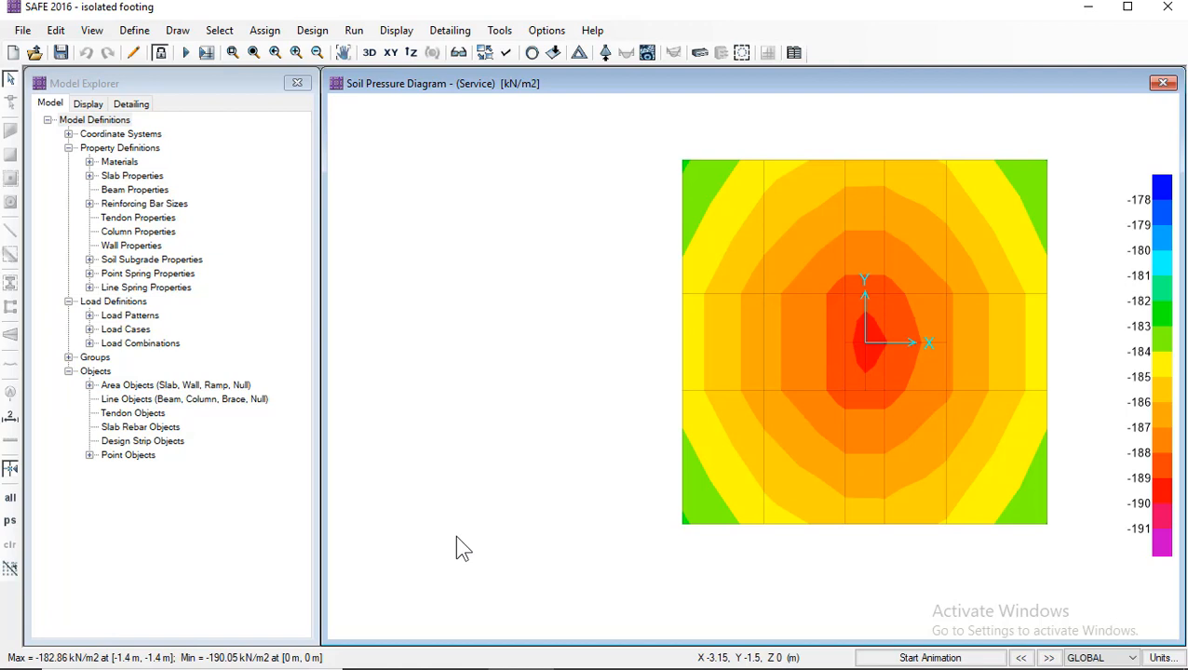
scroll(424, 410, down, 2)
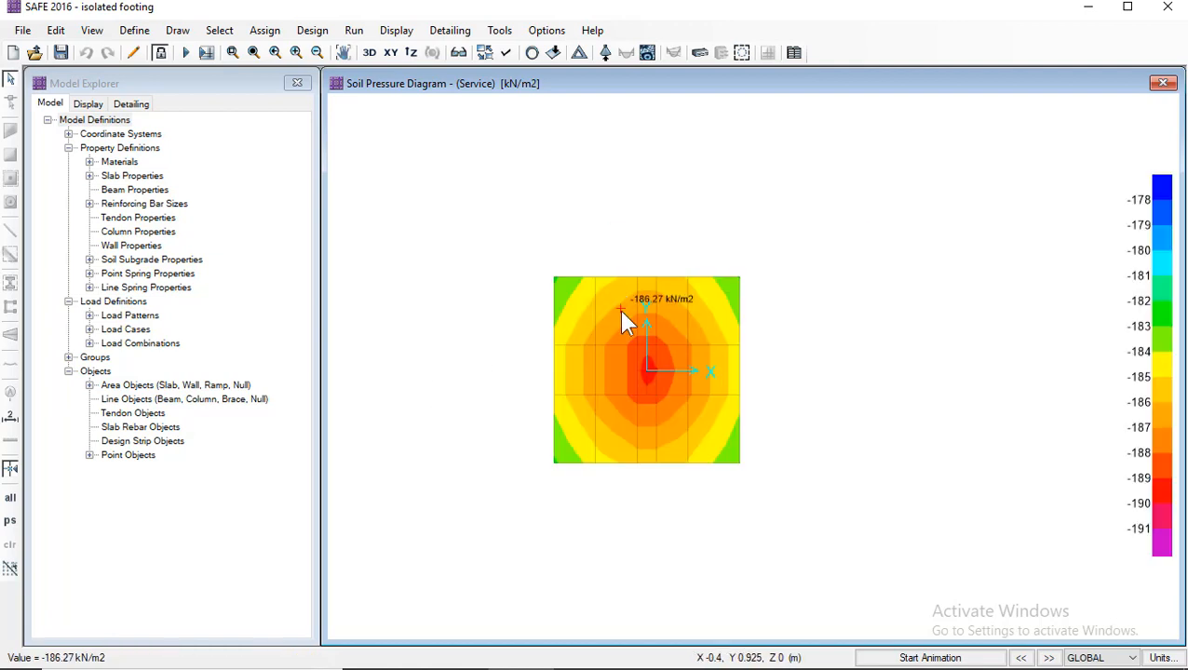
Step: Unlock the model and accept deleting the analysis and design results
click(159, 54)
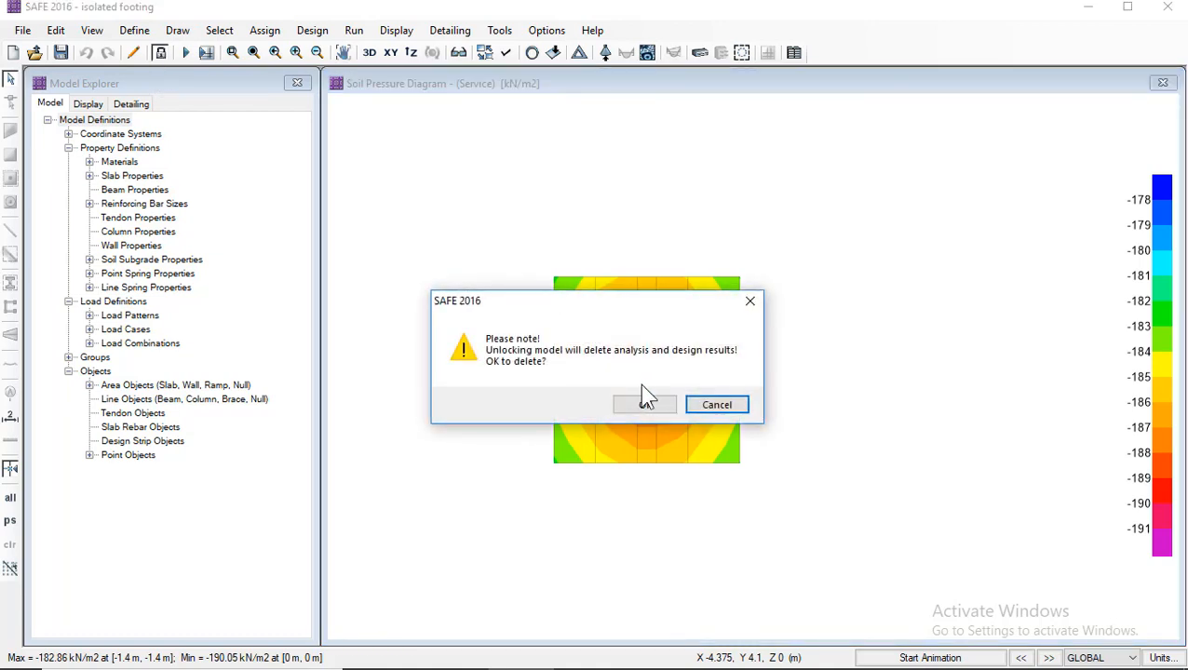
click(645, 402)
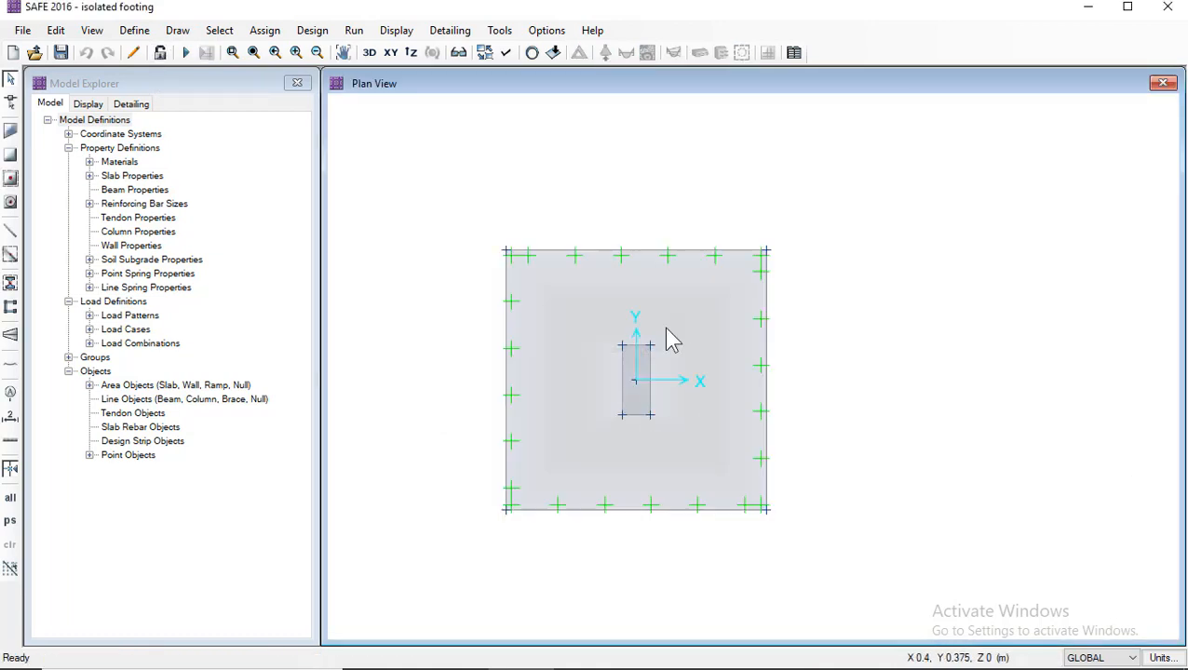
Step: Expand the footing slab area outward on all sides with an offset value of 50 mm
click(681, 322)
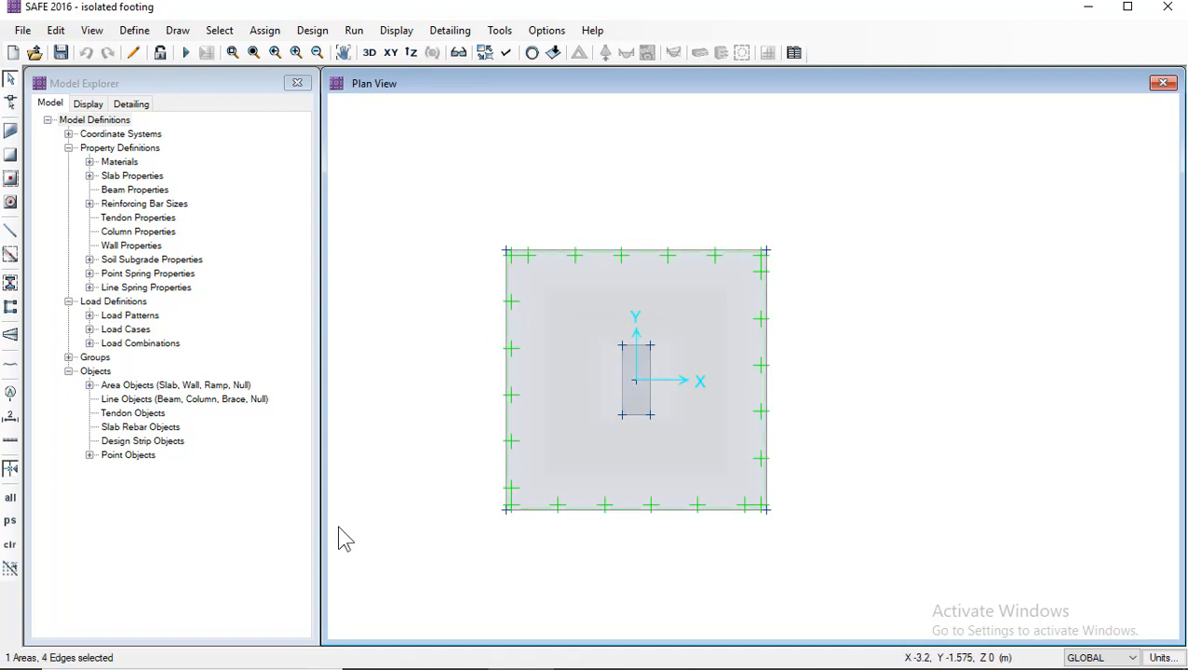
mouse_move(289, 668)
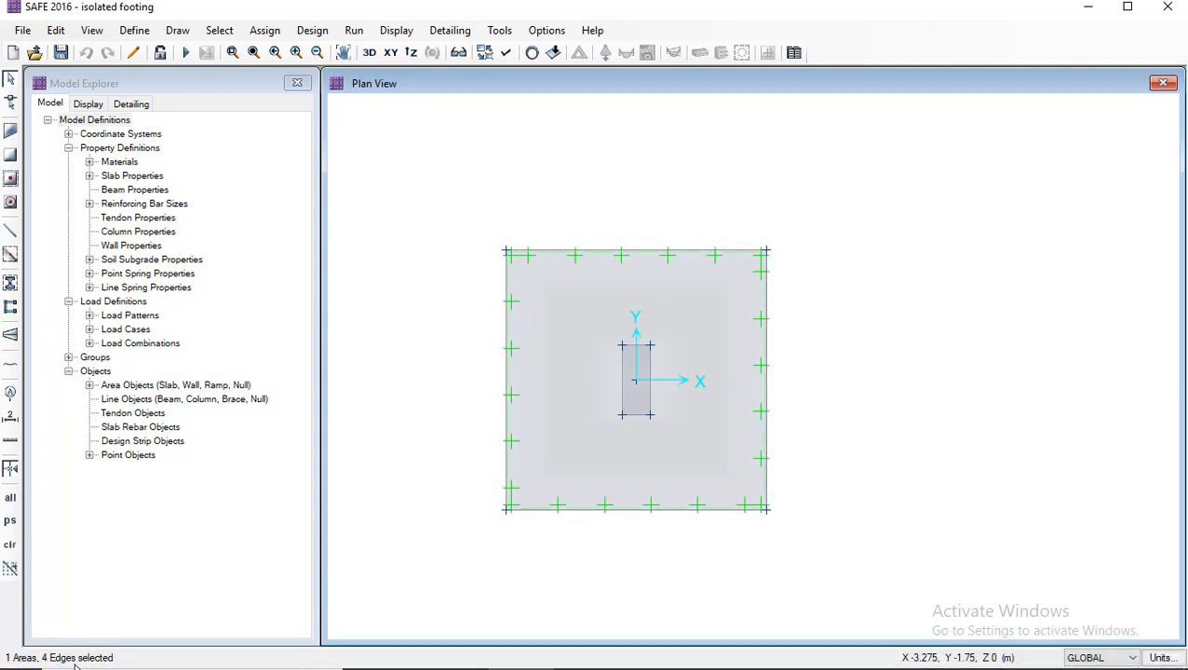
click(55, 31)
mouse_move(162, 381)
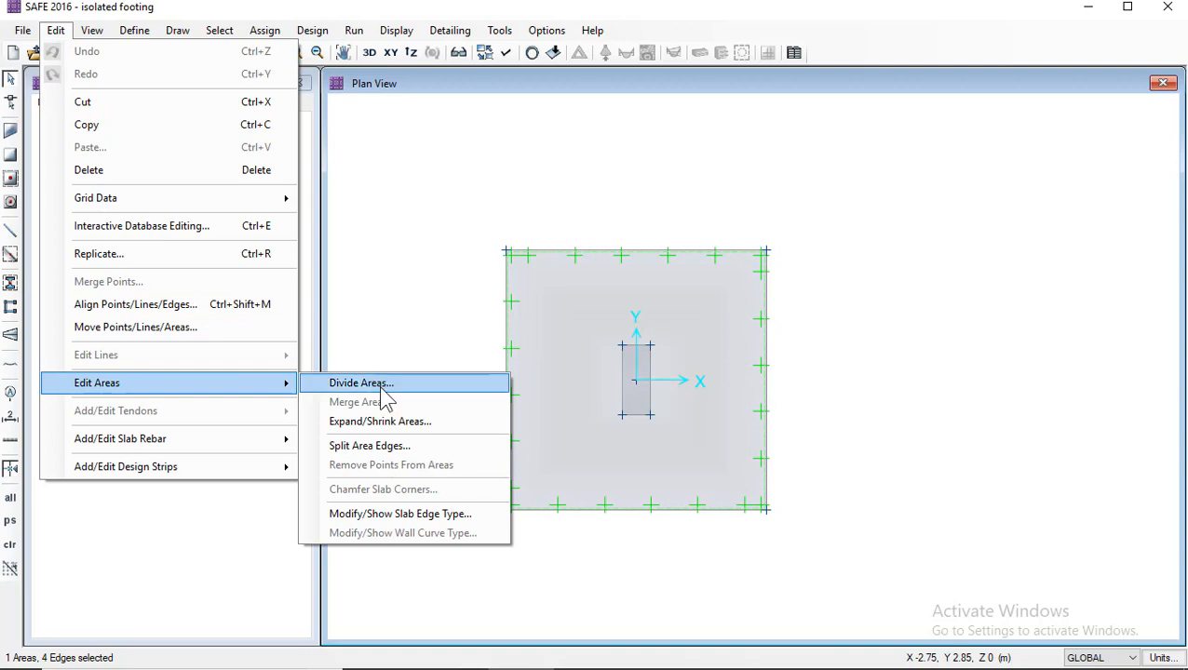
click(395, 422)
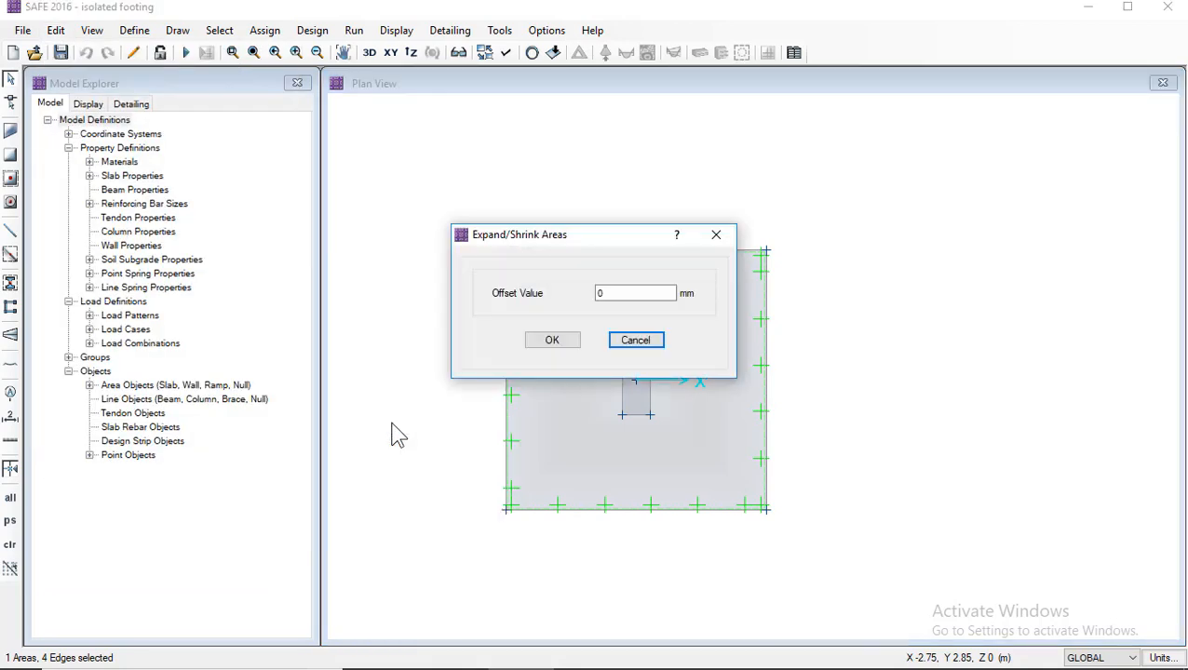
drag(548, 235, 249, 233)
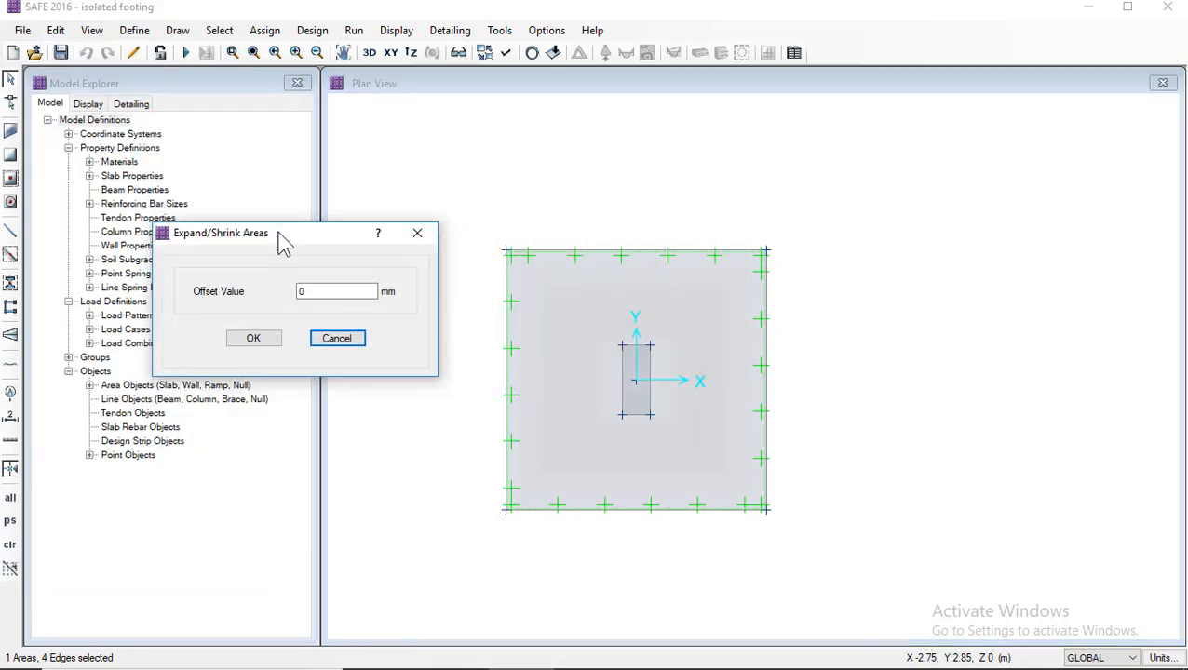
click(319, 290)
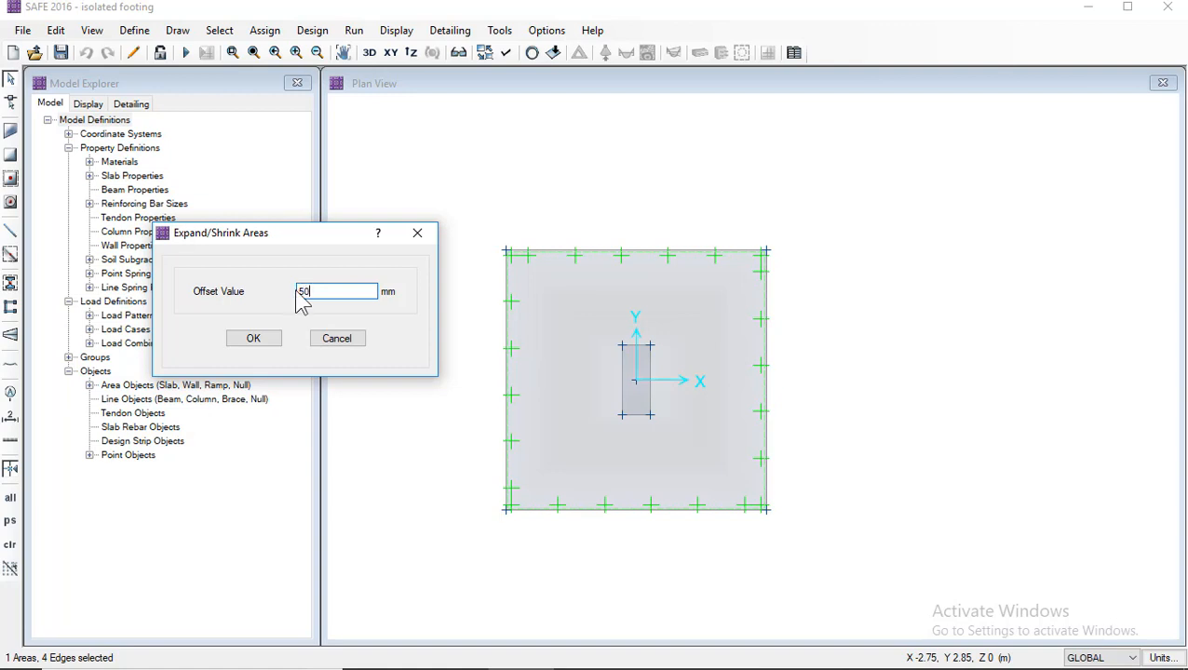
click(255, 339)
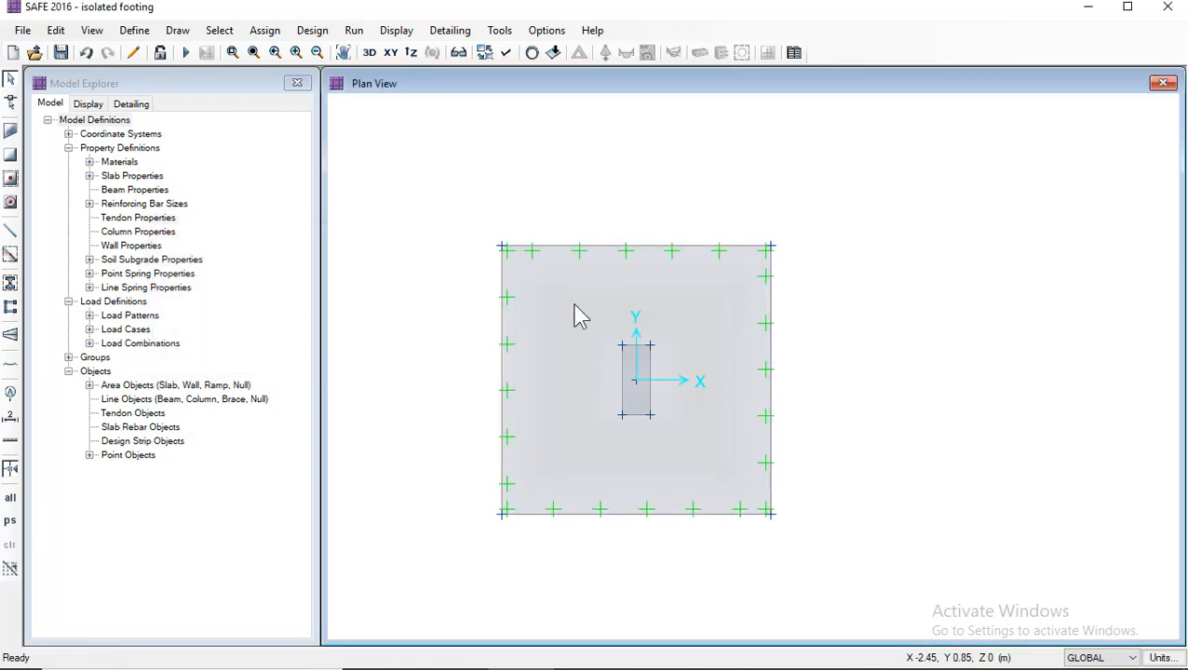
click(178, 30)
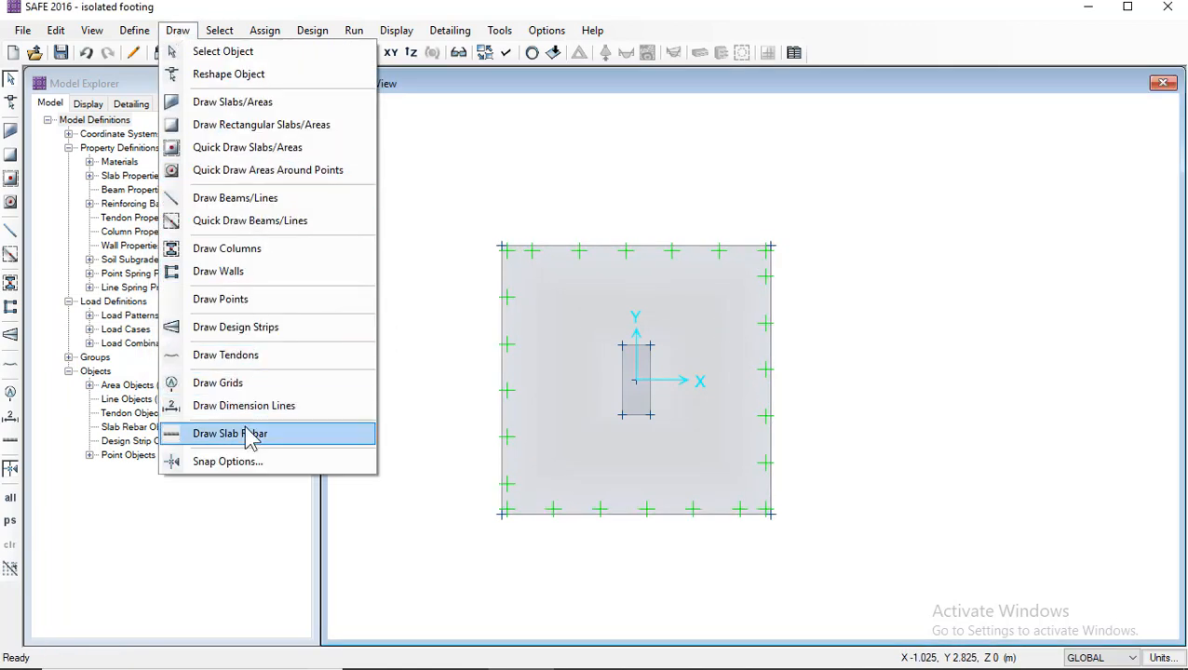
click(275, 405)
click(503, 248)
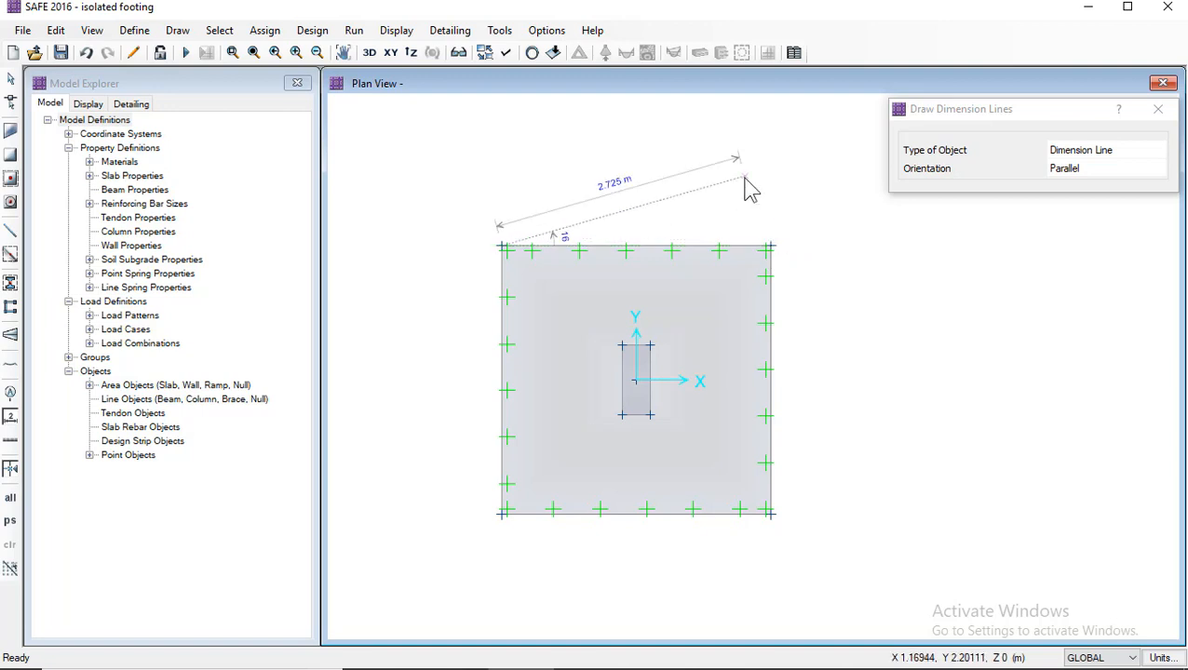
click(1157, 108)
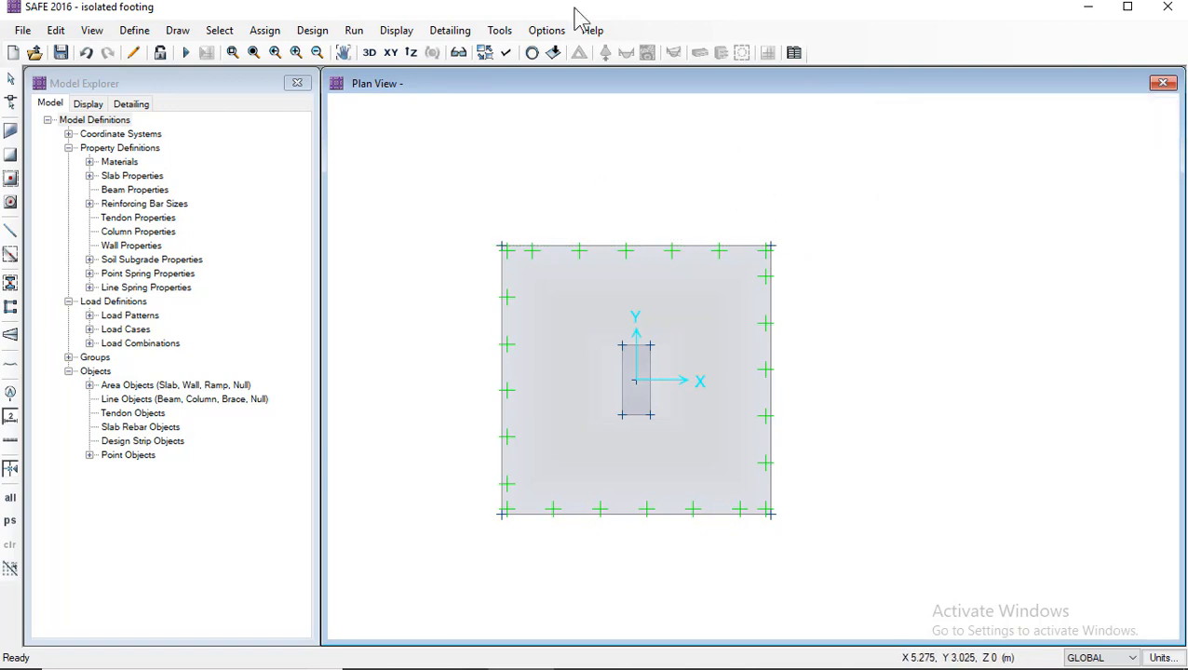
Step: Run the analysis and design, and display the soil pressure contours for the Service load combination on the deformed shape
click(356, 29)
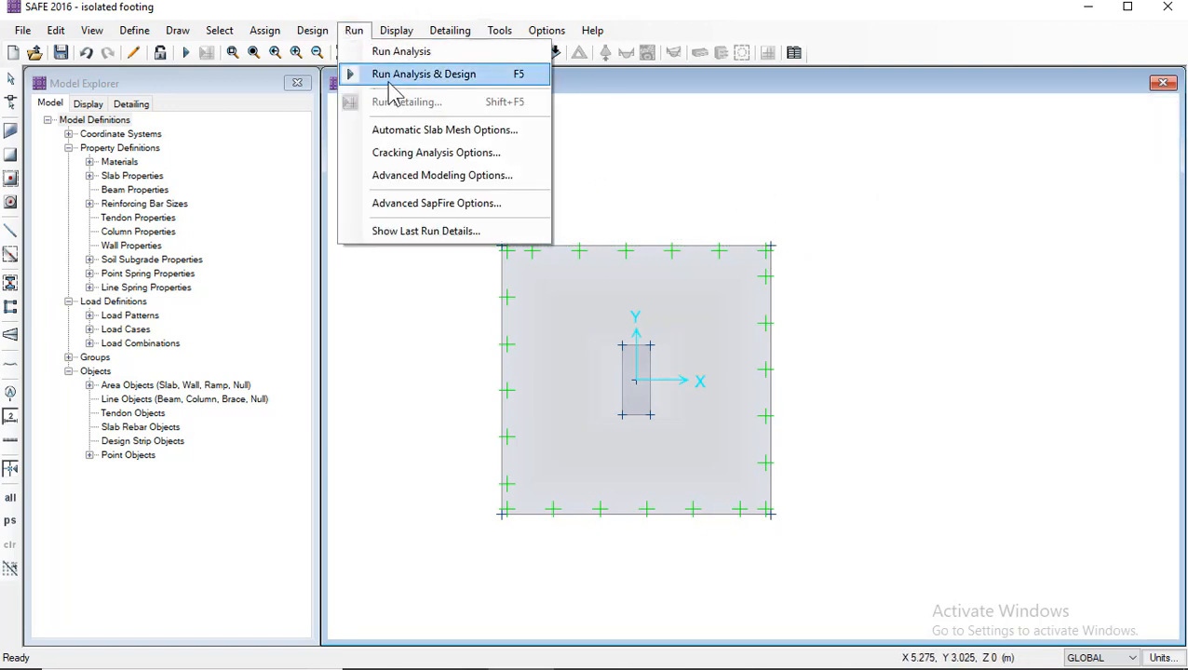
click(391, 73)
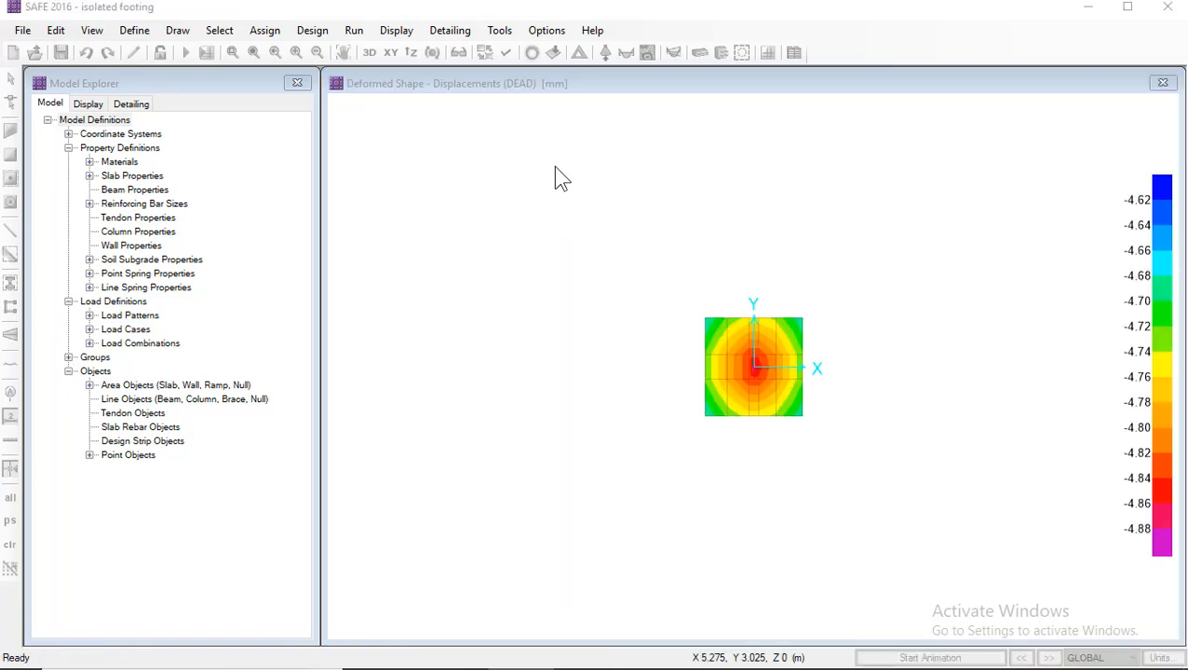
click(604, 53)
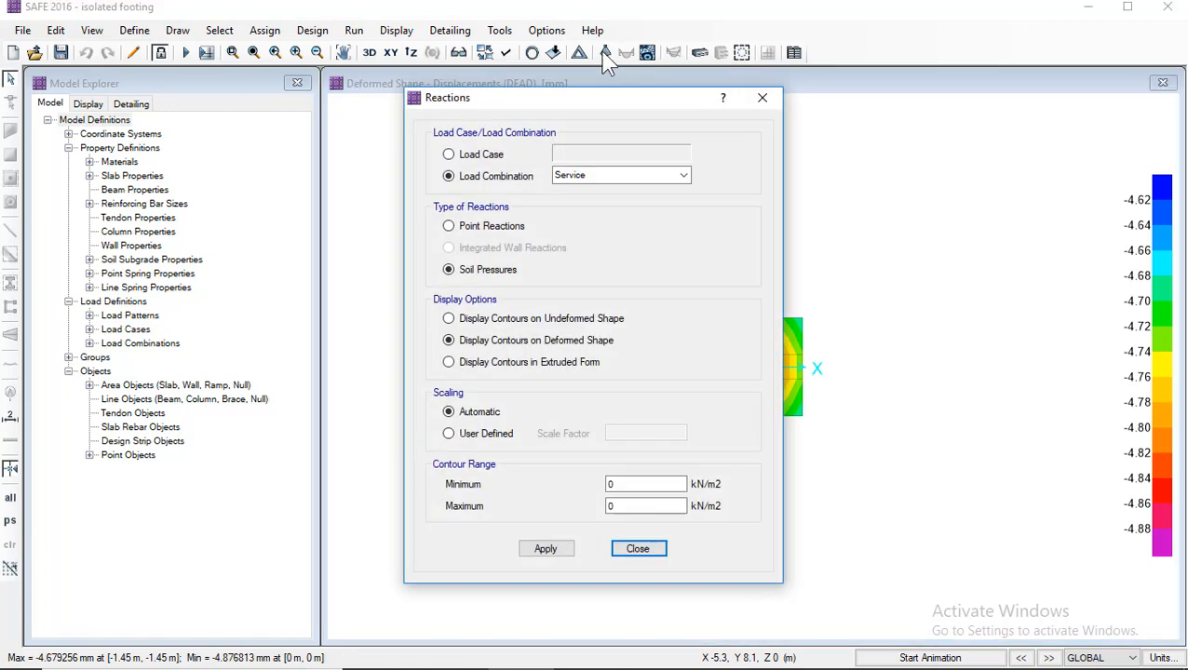
click(547, 549)
click(638, 549)
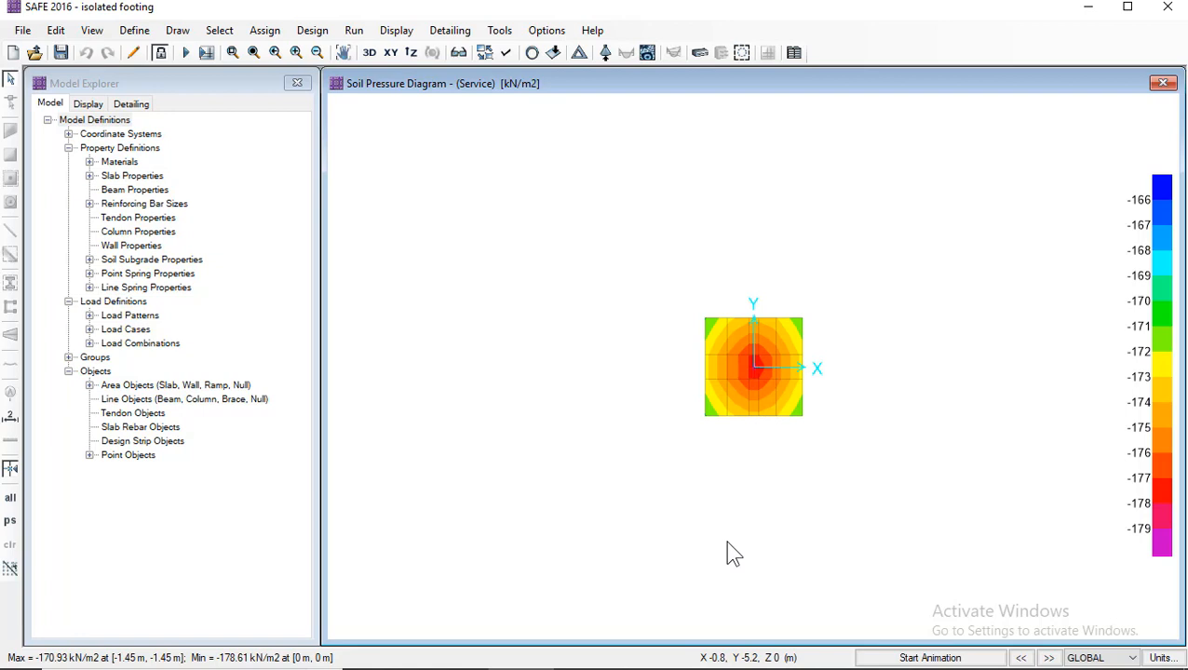
Step: Display the deformed shape with displacement contours for the Service load combination and examine the footing up close
click(398, 33)
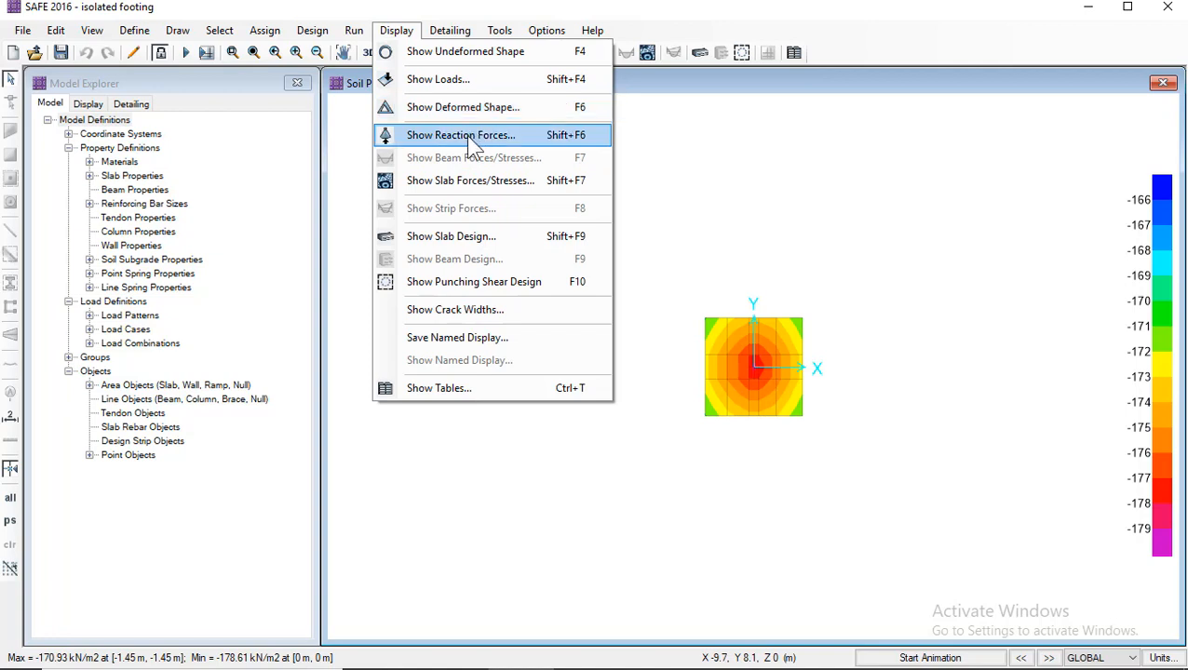
click(478, 112)
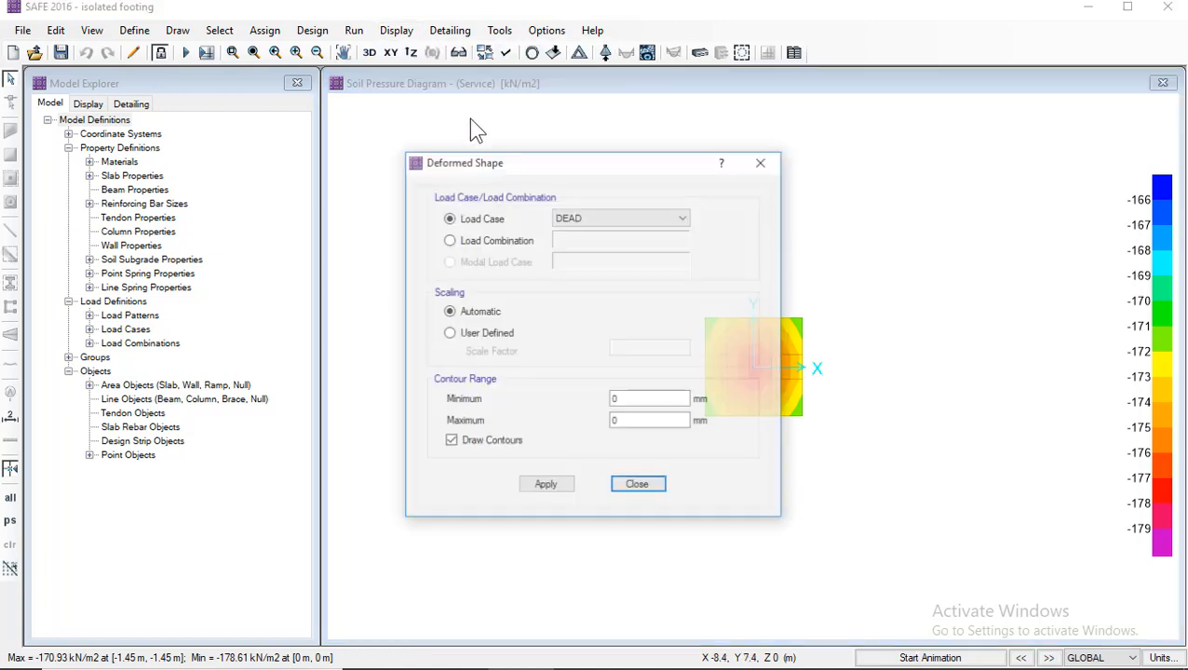
click(493, 240)
click(604, 240)
click(569, 278)
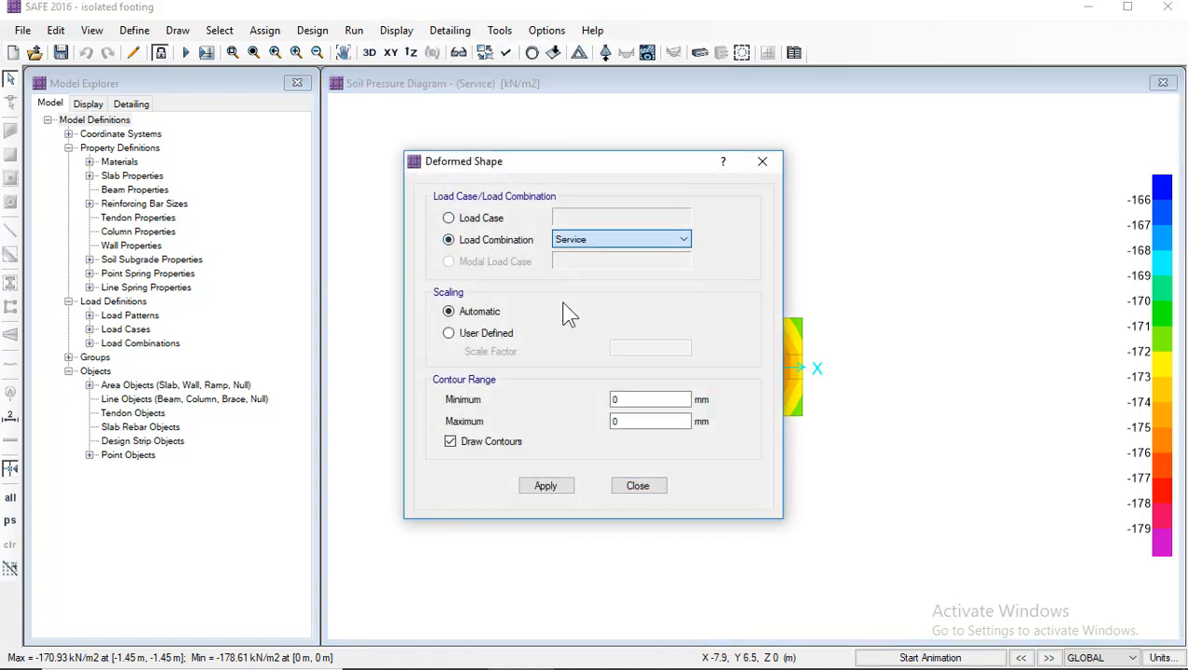
click(545, 486)
click(639, 486)
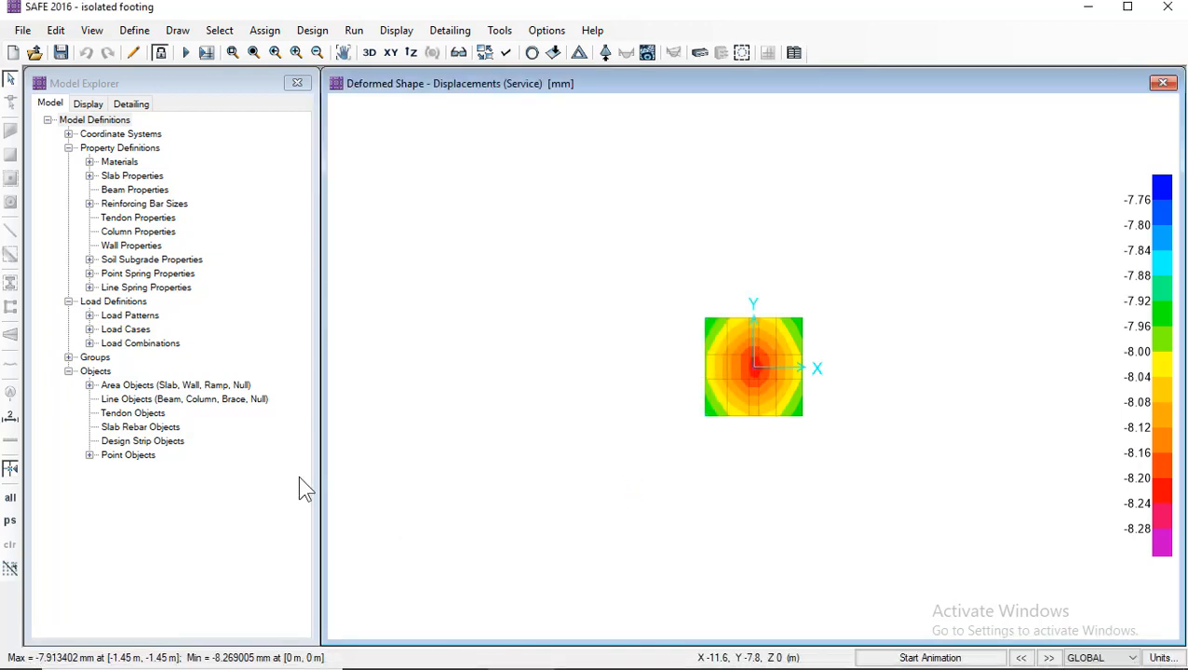
scroll(814, 402, up, 1)
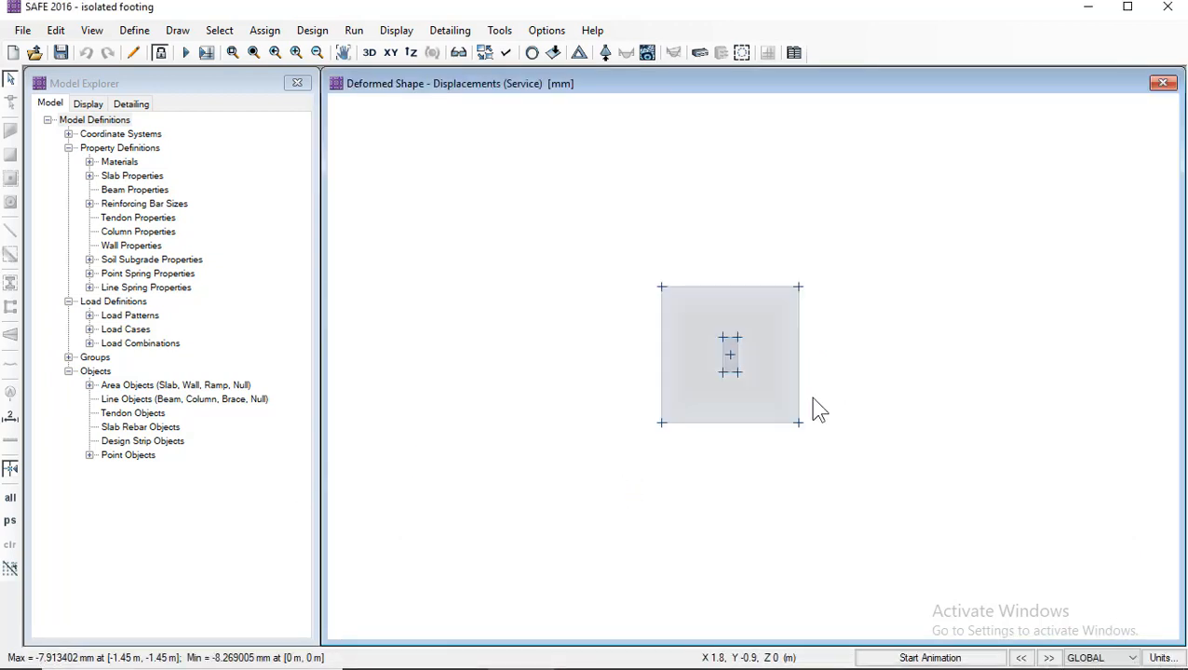
scroll(821, 365, up, 1)
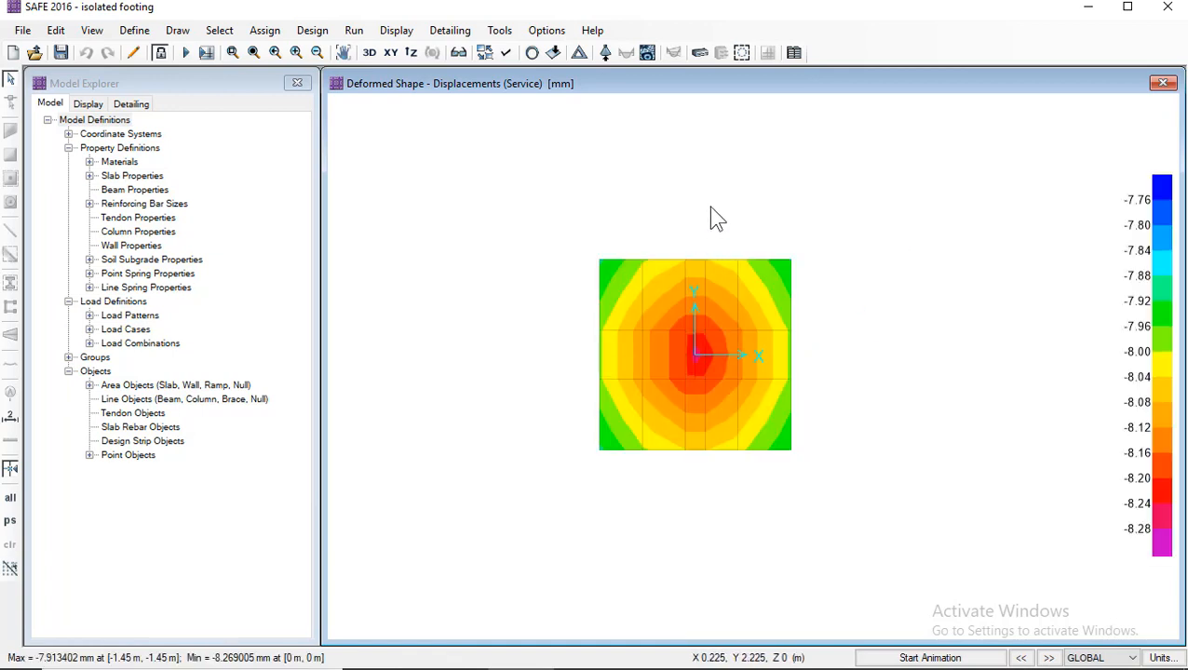
Step: Display the M11 resultant moment contours for the Service load combination and close the slab forces settings
click(406, 33)
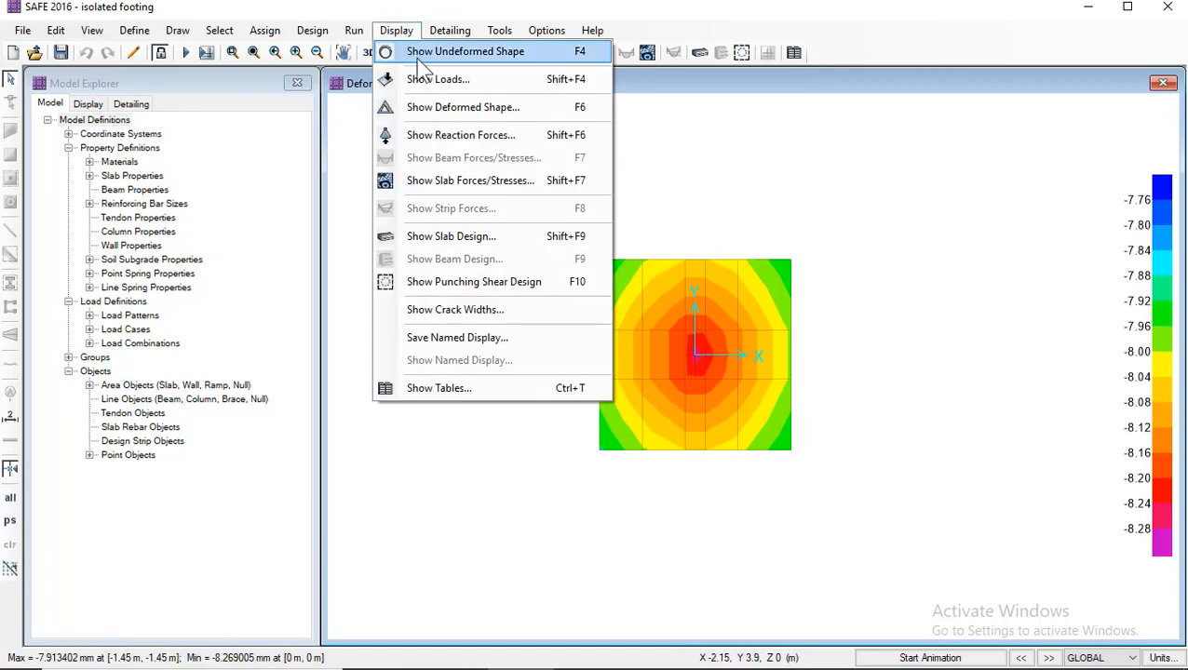
click(465, 179)
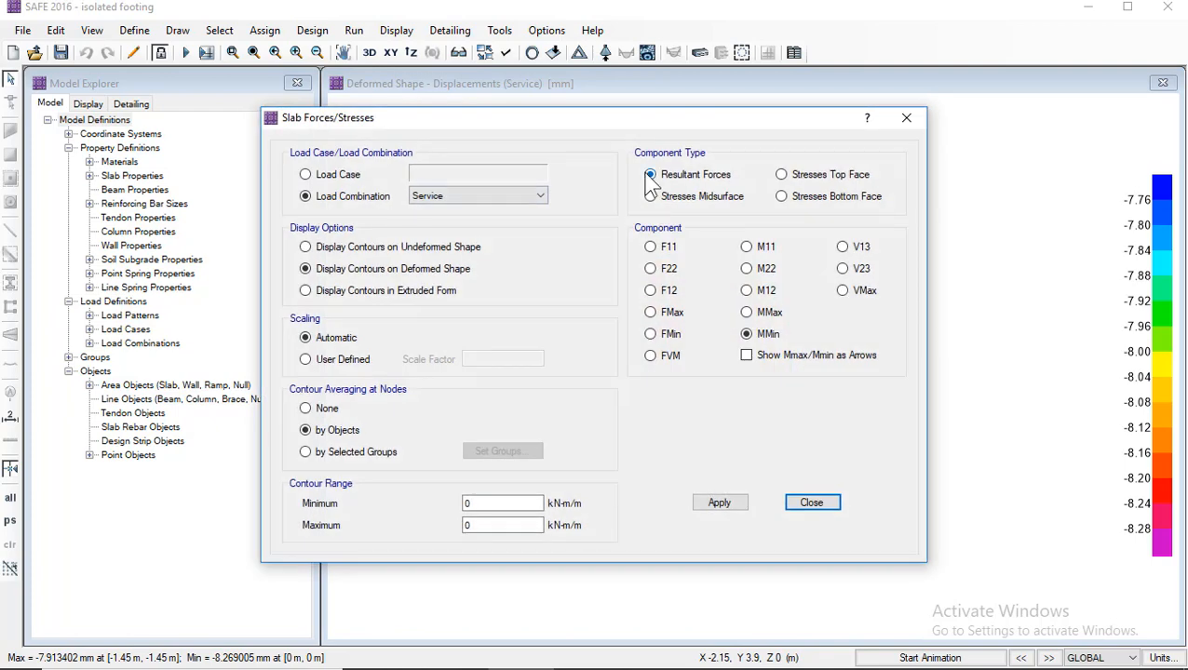
click(763, 248)
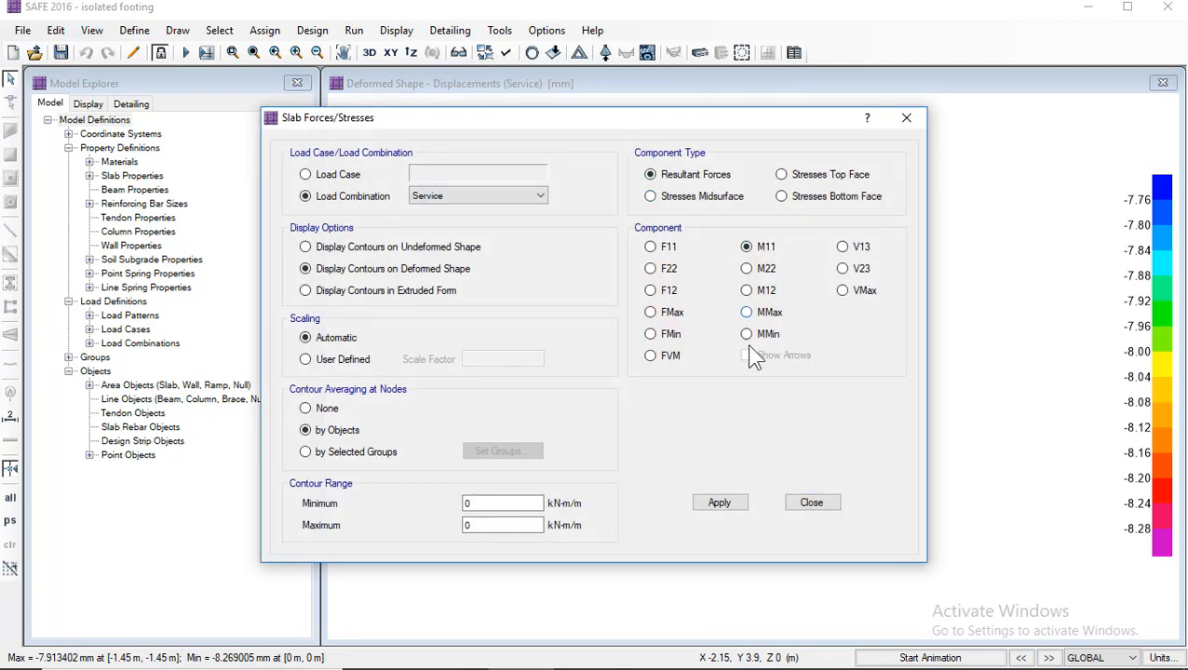
click(718, 503)
drag(738, 122, 400, 102)
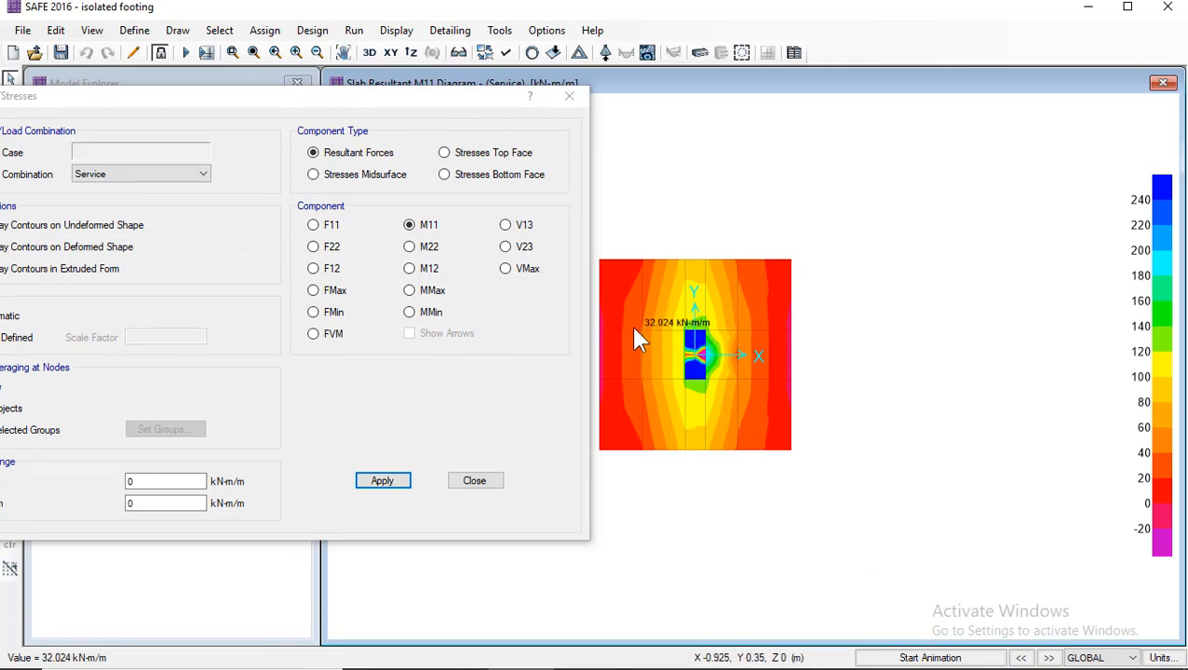
click(565, 98)
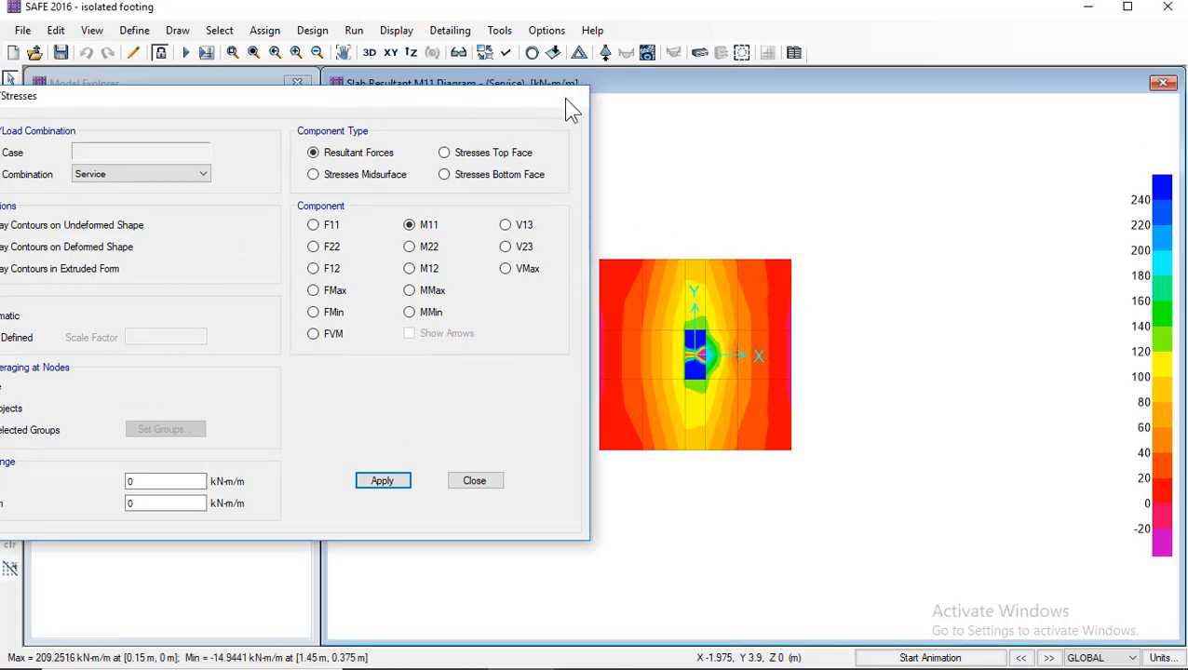
click(895, 659)
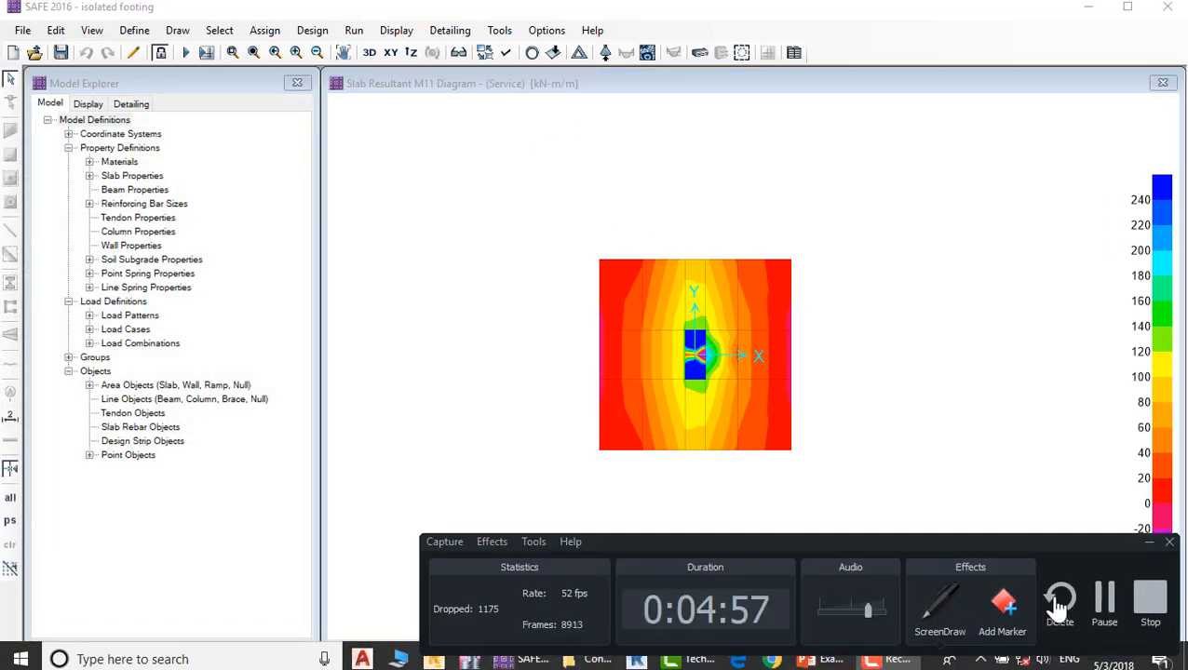
click(1103, 601)
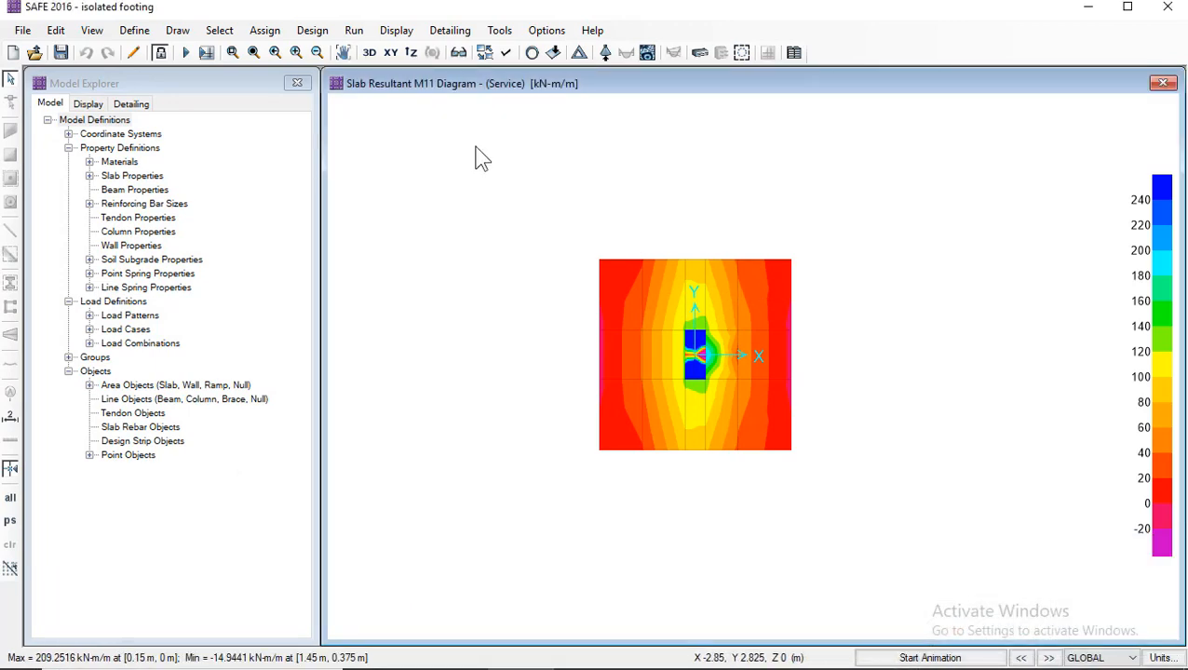
Step: Display the punching shear design results and examine the capacity ratio at the column
click(396, 30)
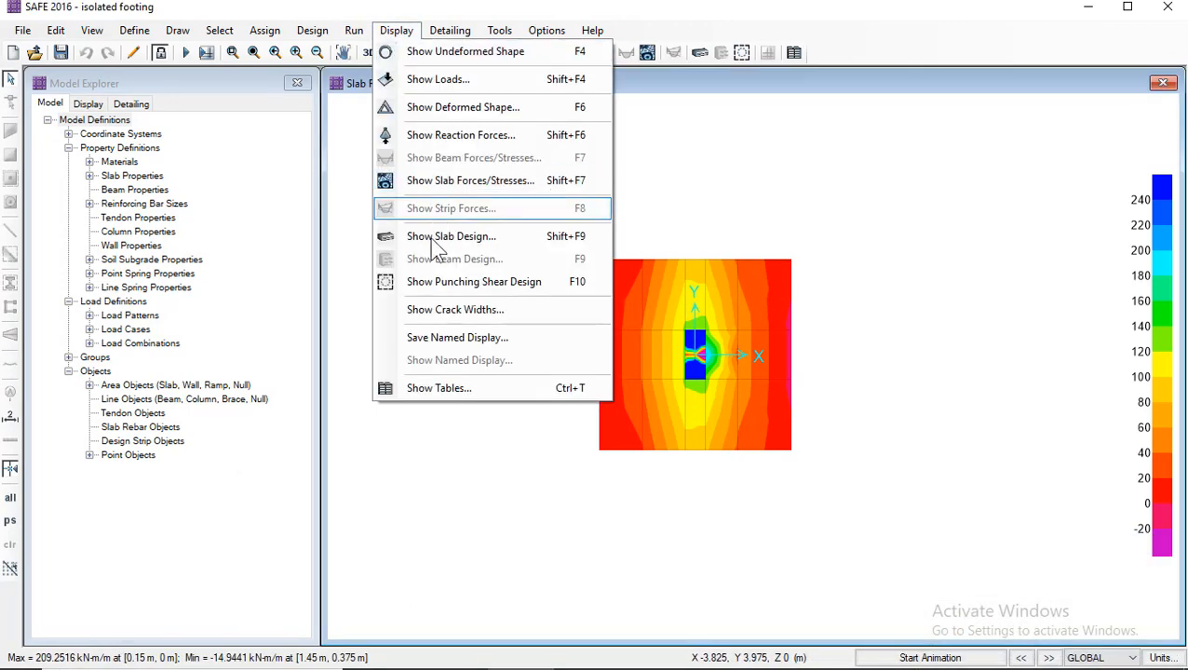
click(479, 290)
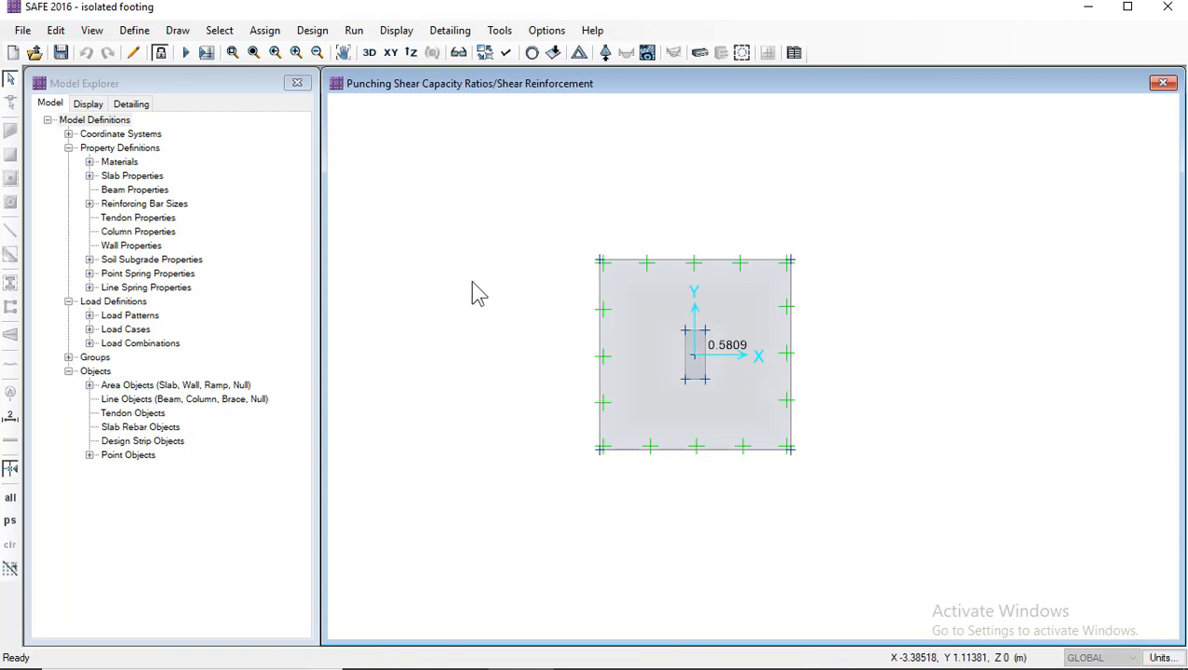
scroll(933, 367, up, 2)
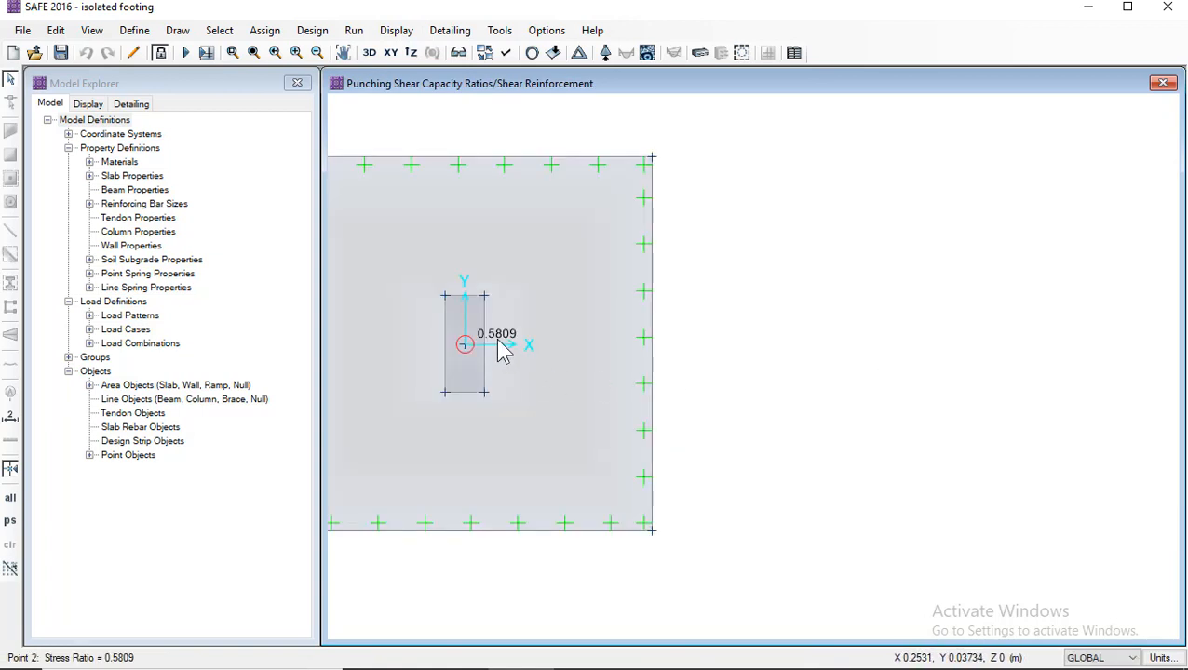
right_click(462, 354)
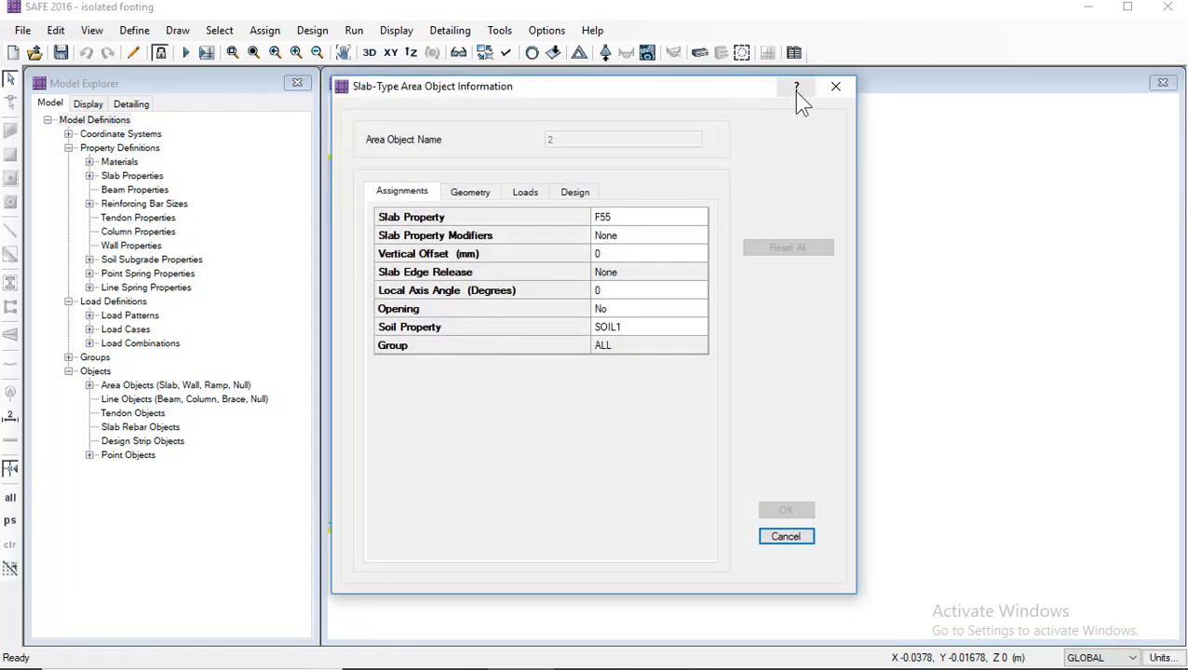
click(834, 88)
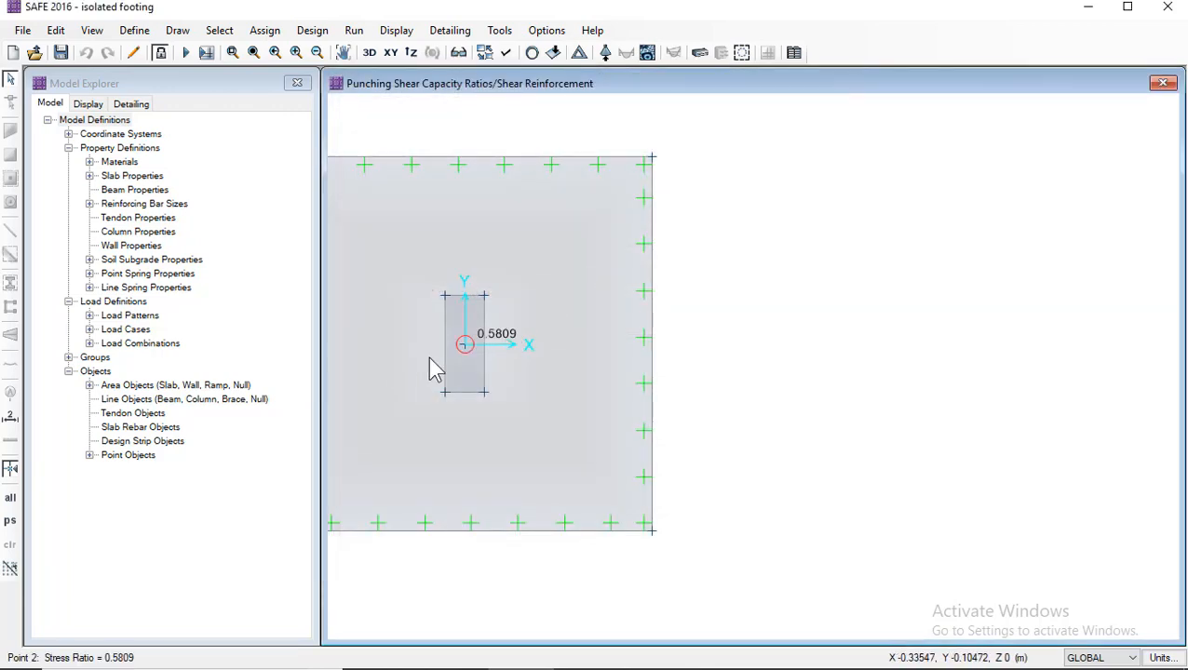
Step: Review the ULT2 punching shear design details for the point at the column's centre and close them
click(464, 346)
right_click(465, 346)
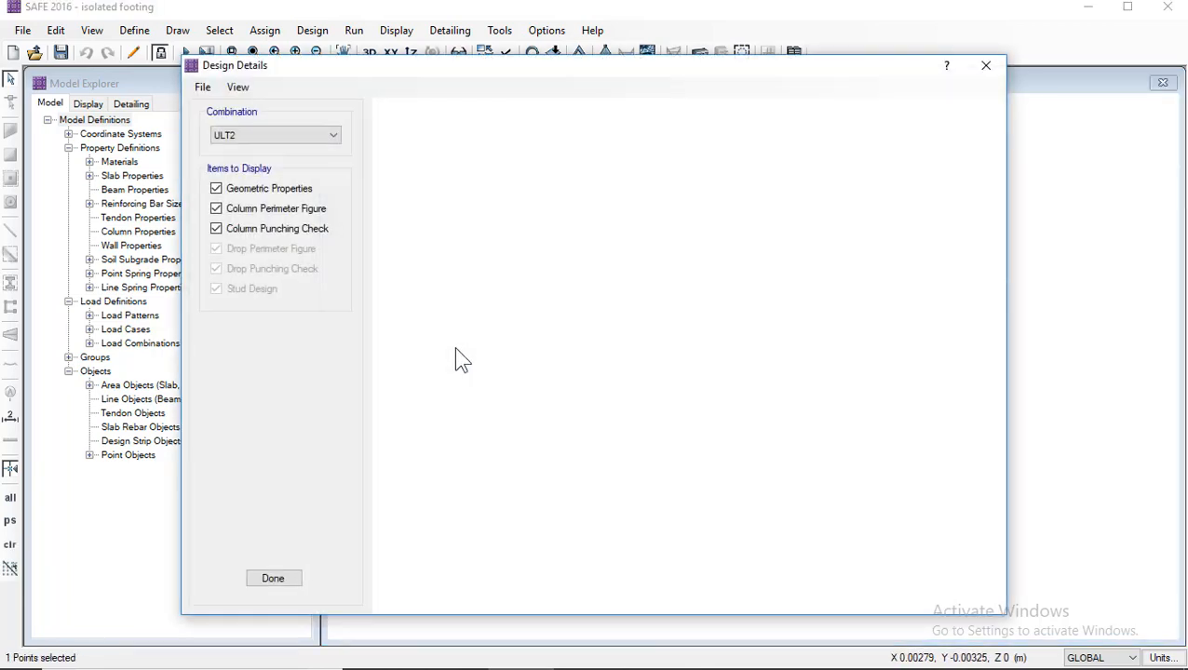
scroll(577, 433, down, 1)
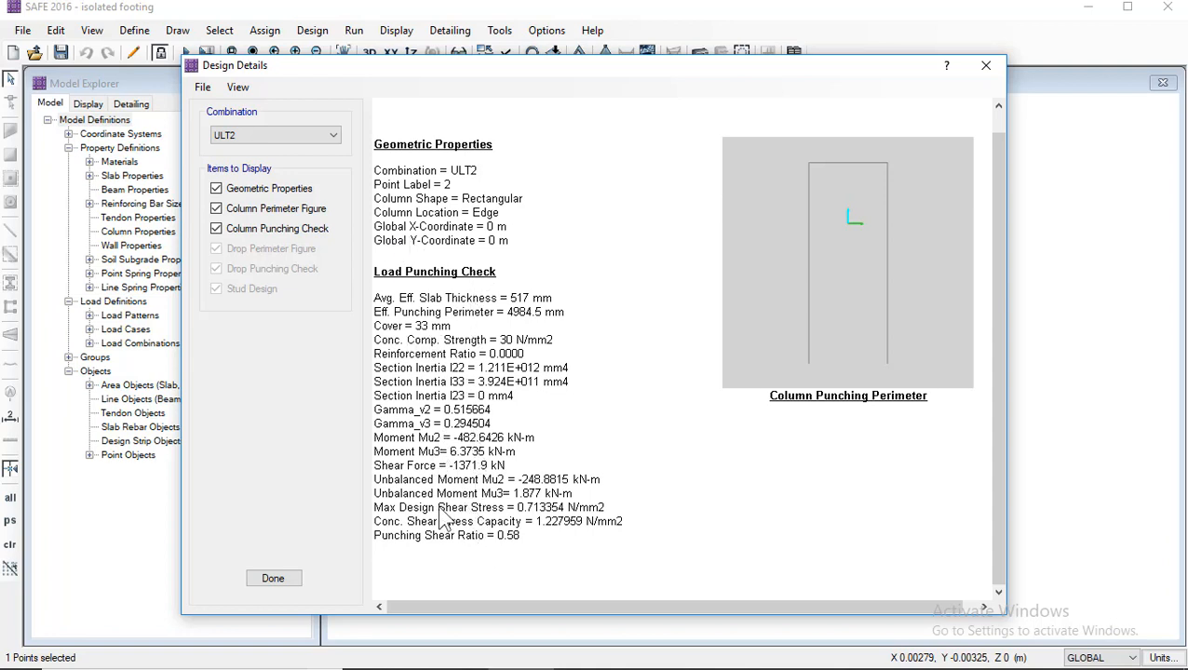
click(266, 580)
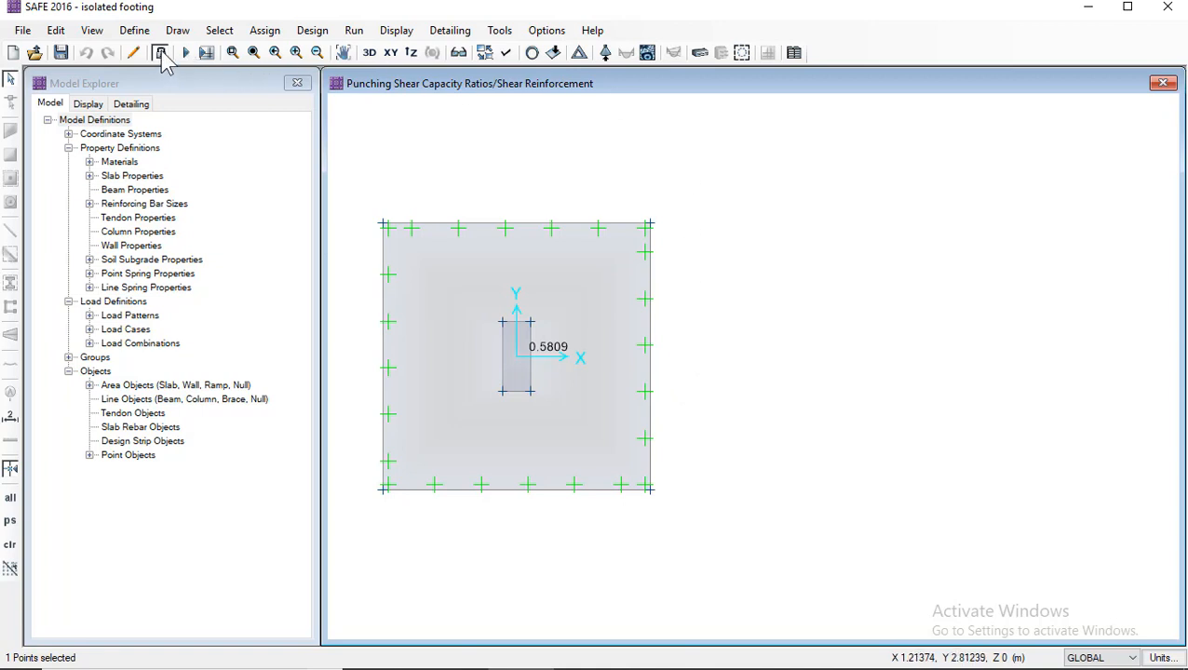
Step: Unlock the model and accept deletion of the analysis and design results
click(161, 54)
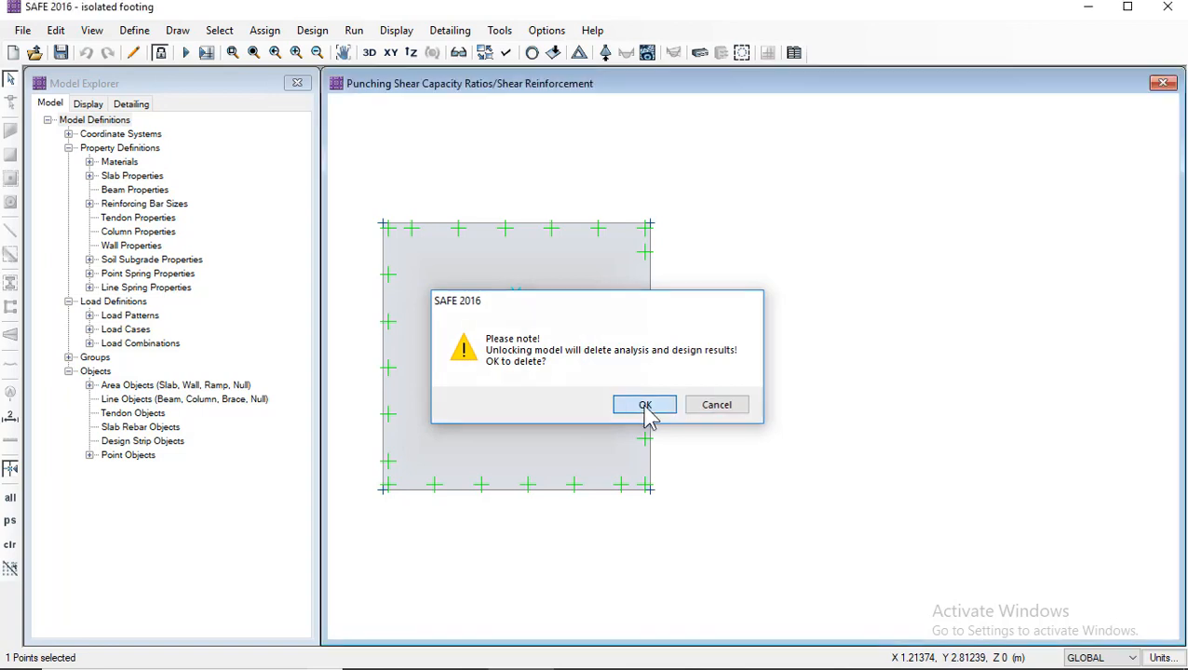
click(645, 405)
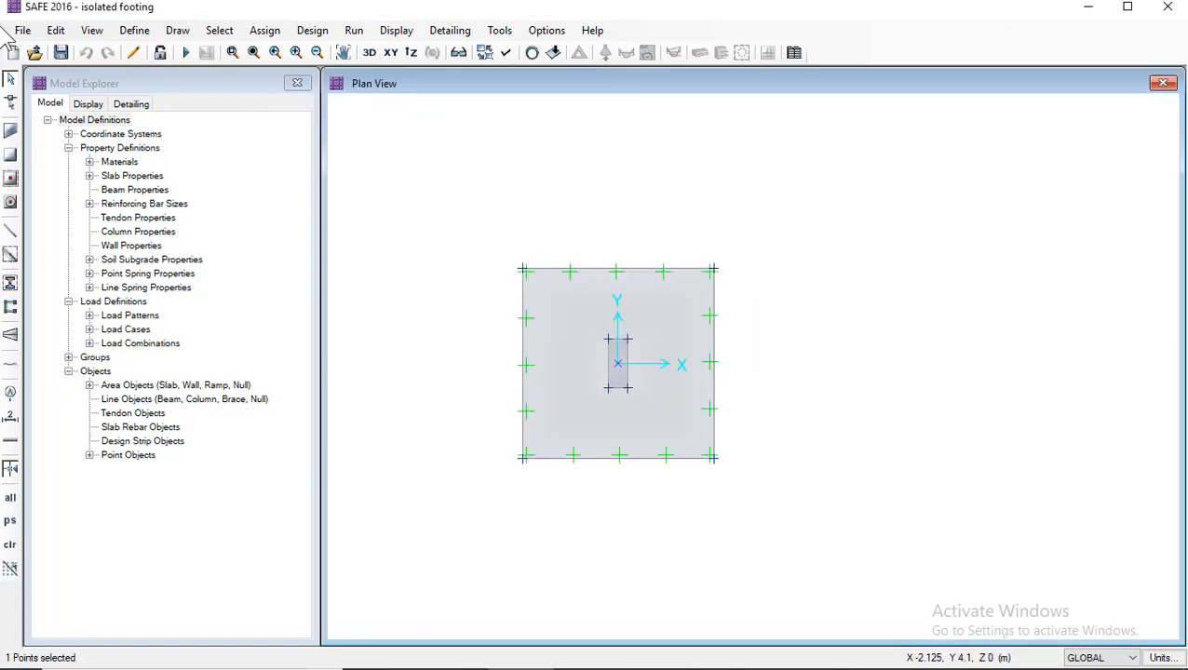
click(11, 338)
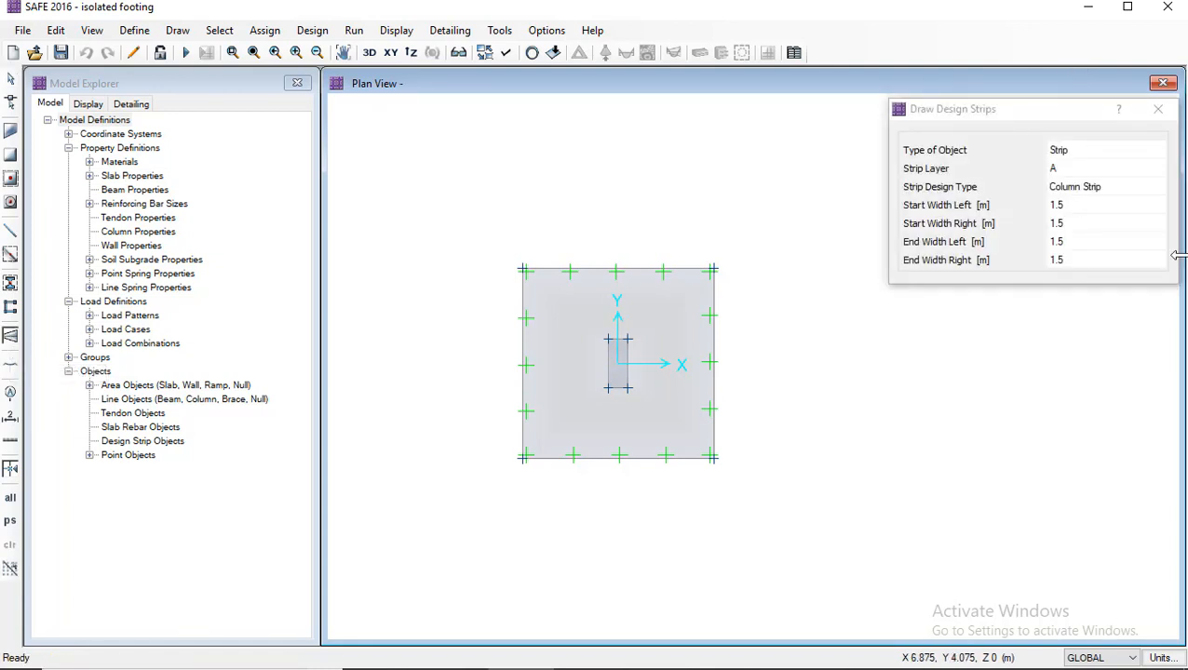
drag(1042, 118, 360, 109)
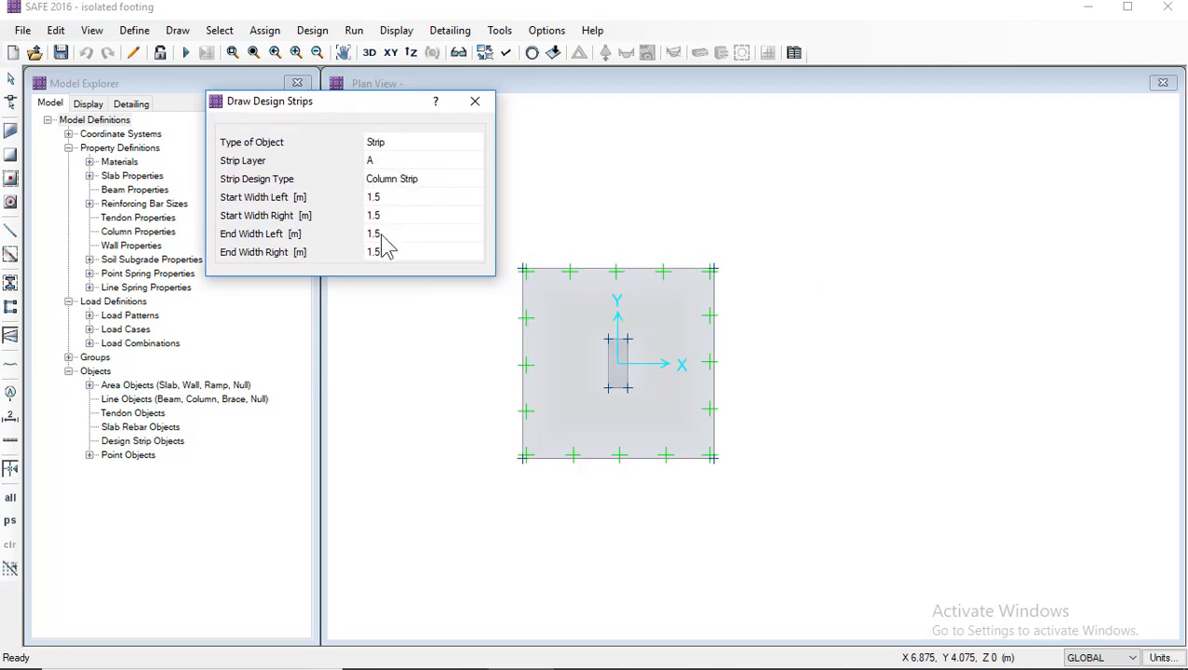
click(526, 458)
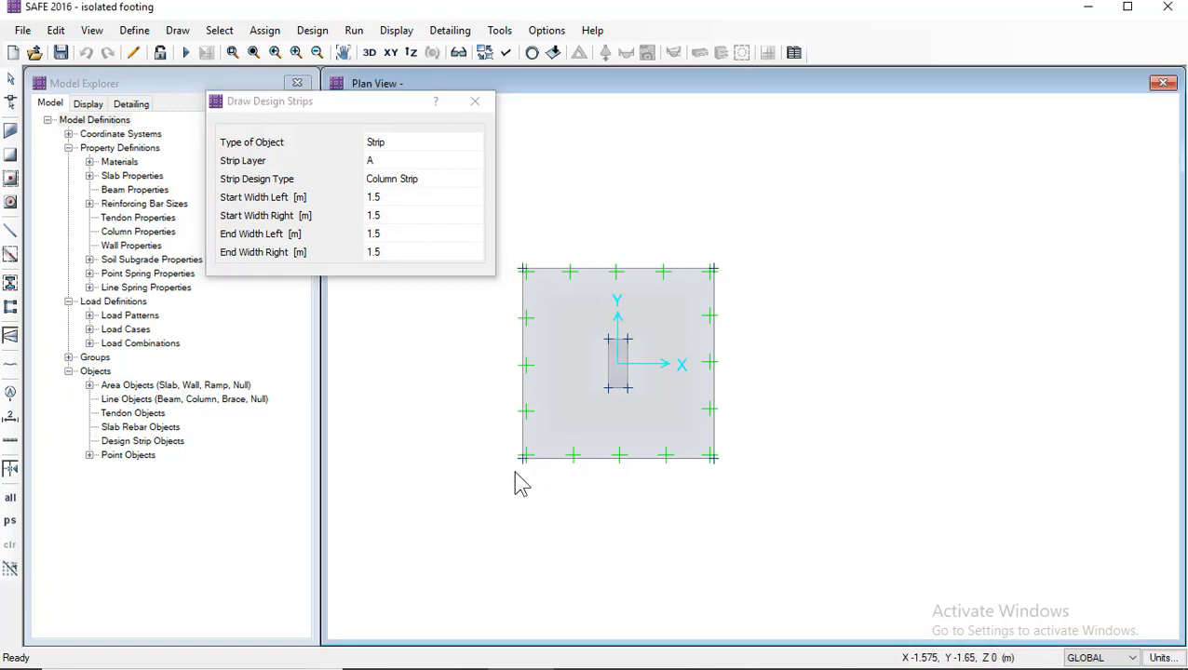
click(392, 199)
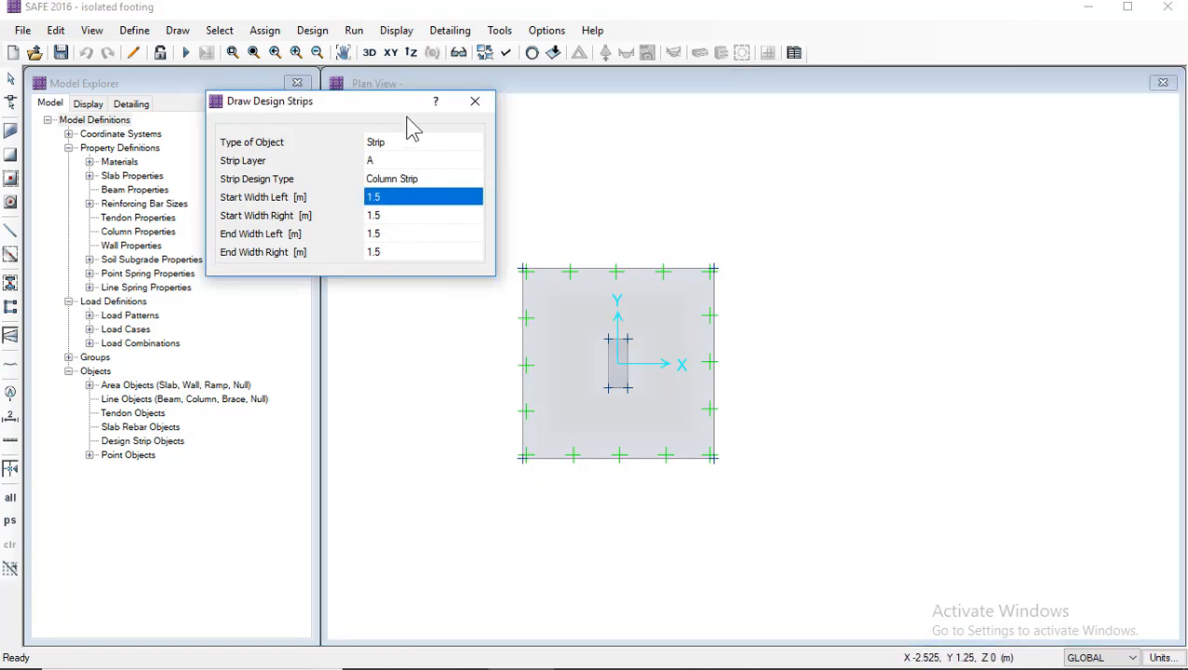
Step: Measure the footing's side length between its corner points with a parallel dimension line, without keeping the dimension
click(177, 30)
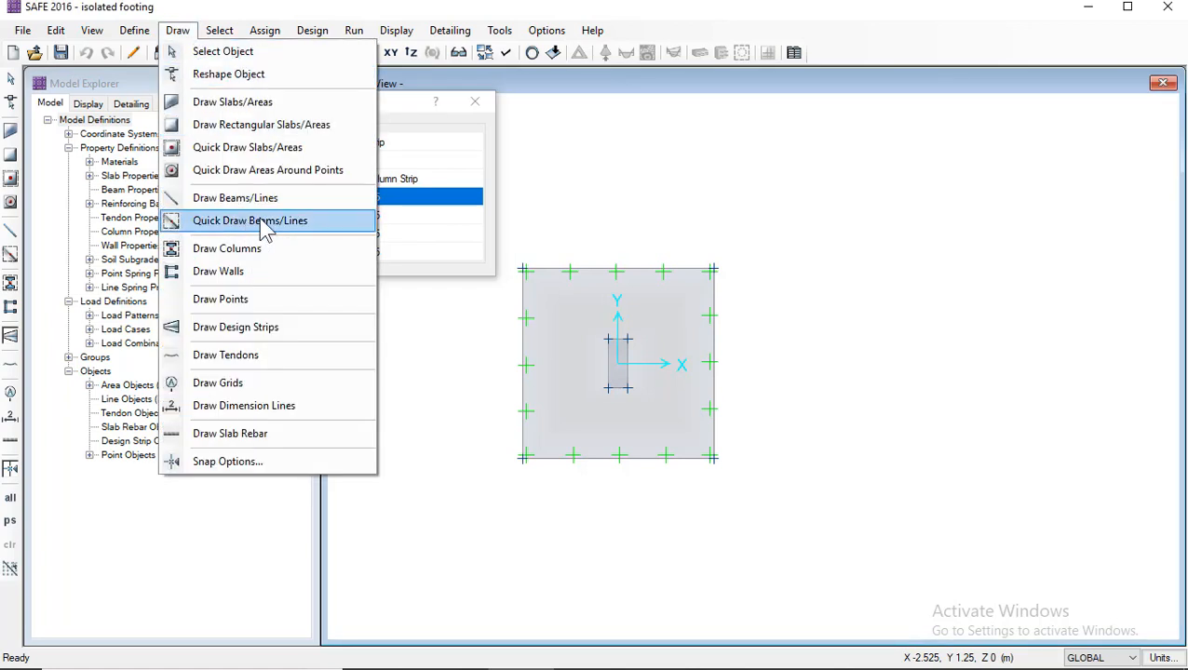
click(242, 406)
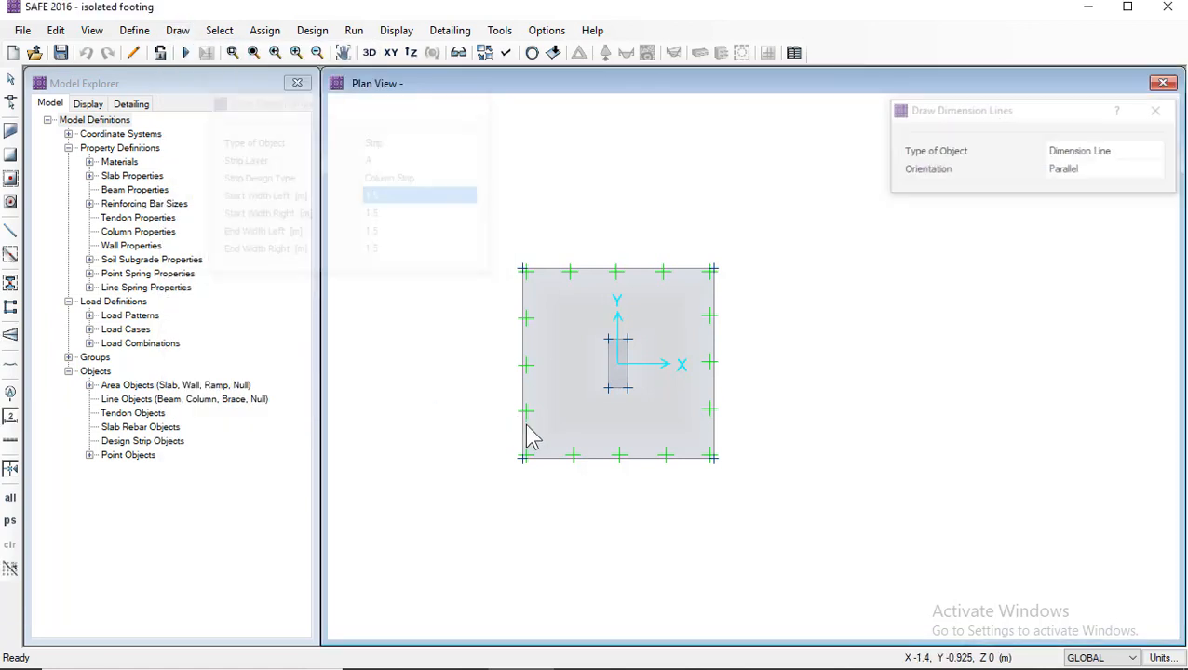
click(522, 456)
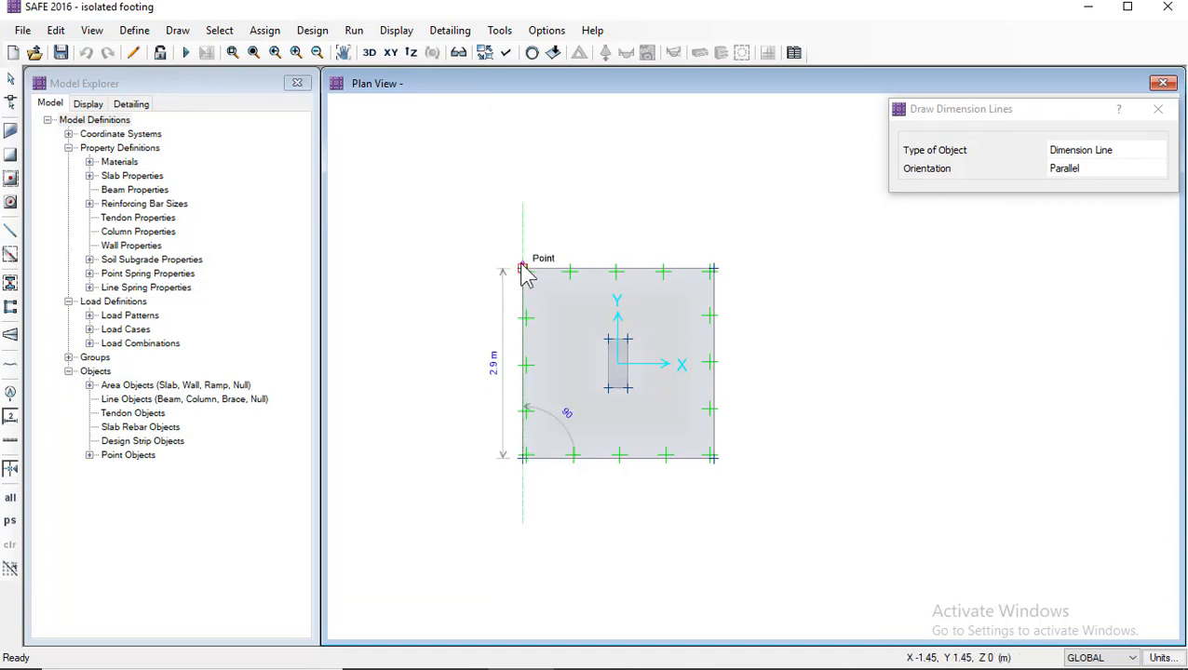
click(715, 459)
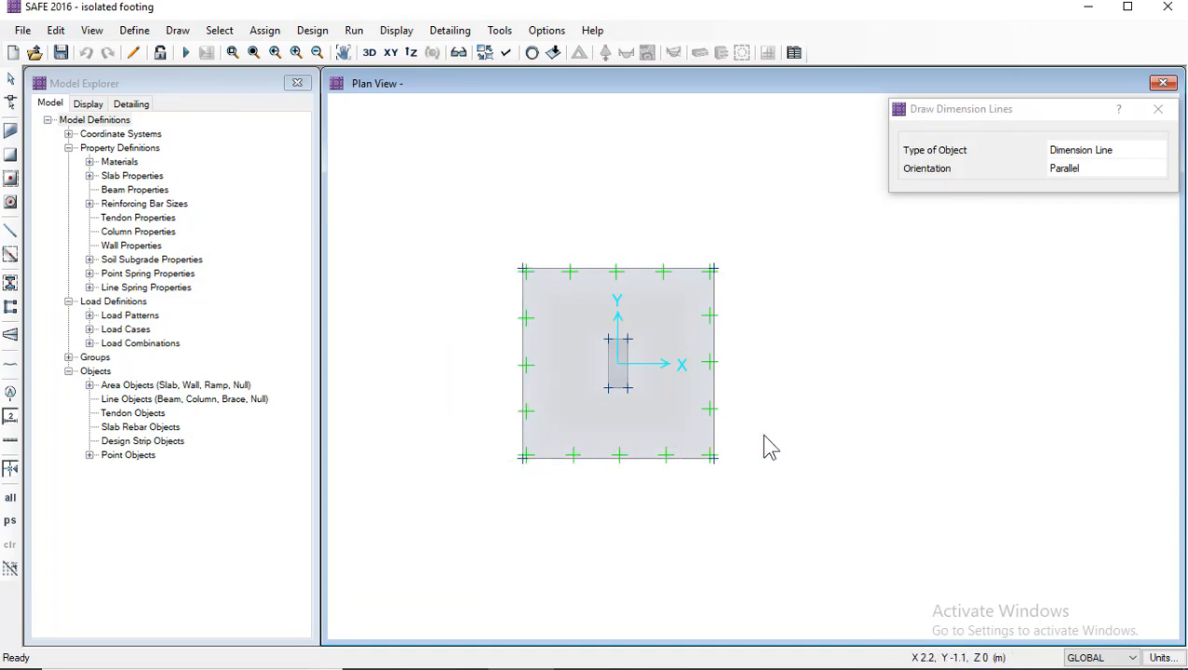
click(1158, 110)
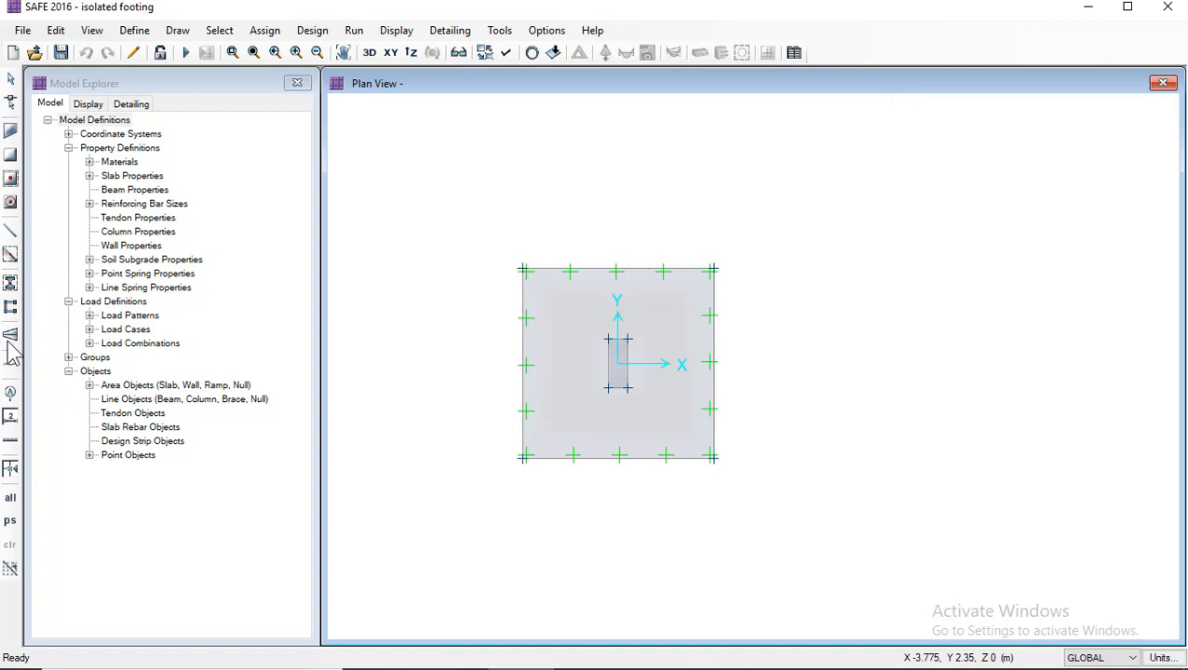
Step: Start a layer A column design strip and set its left and right widths at both start and end to 1.45 m
click(10, 339)
mouse_move(1049, 118)
mouse_down()
mouse_move(456, 132)
mouse_move(270, 177)
mouse_up()
click(315, 269)
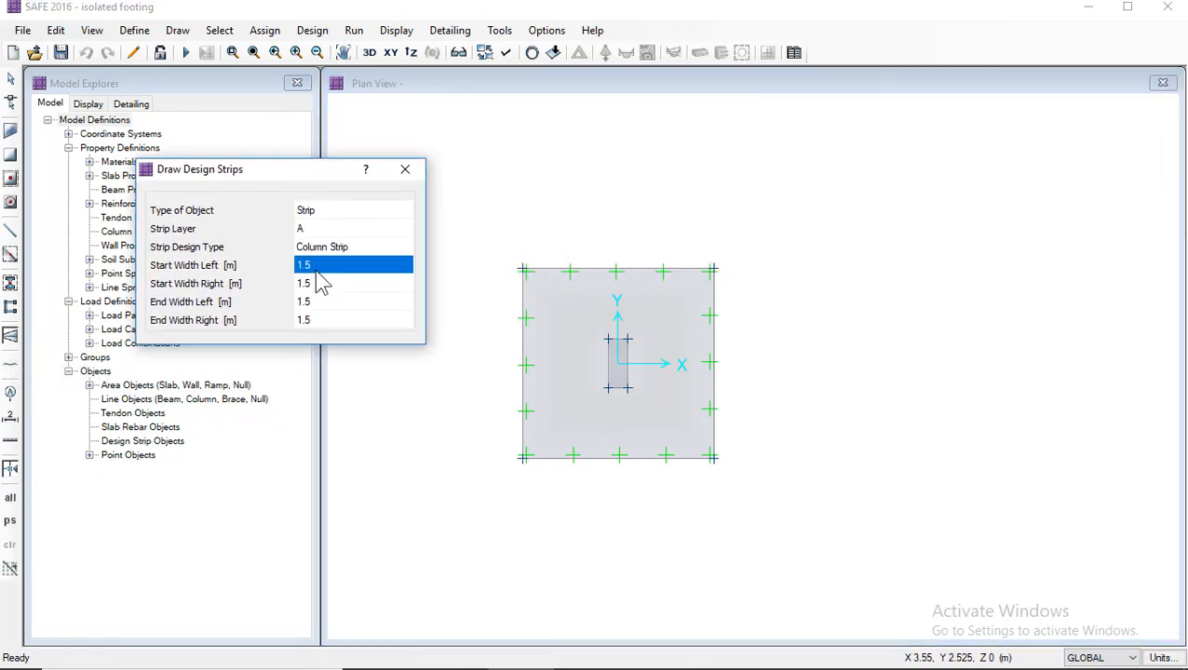
text(1.)
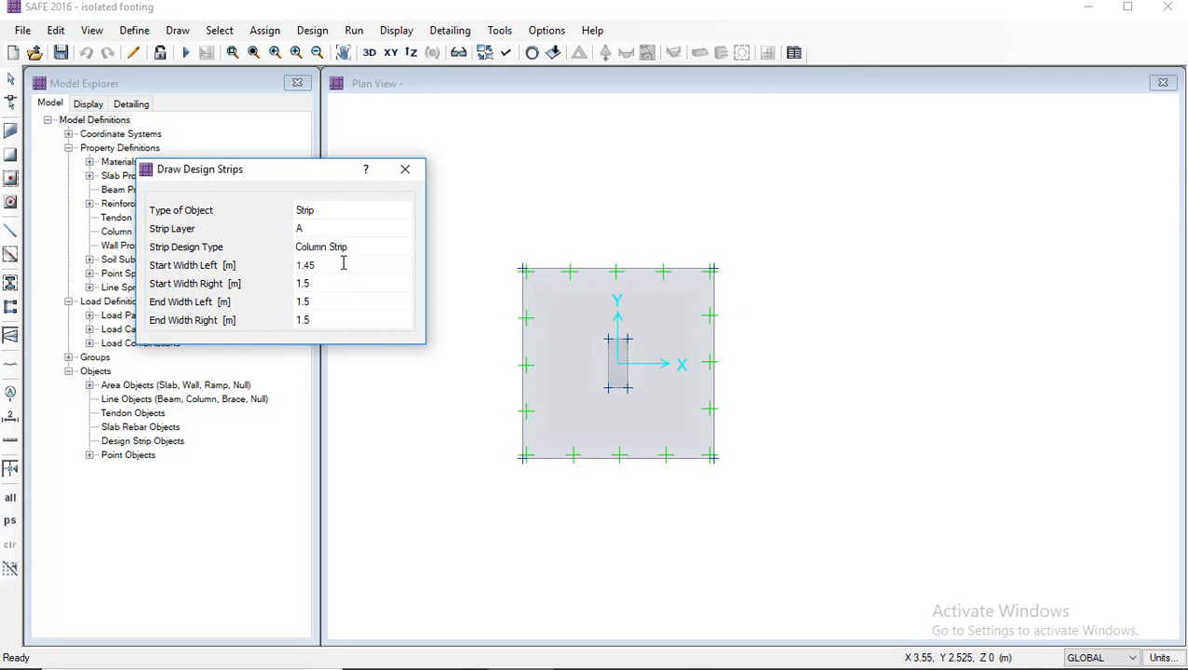
key(Tab)
text(1)
key(Tab)
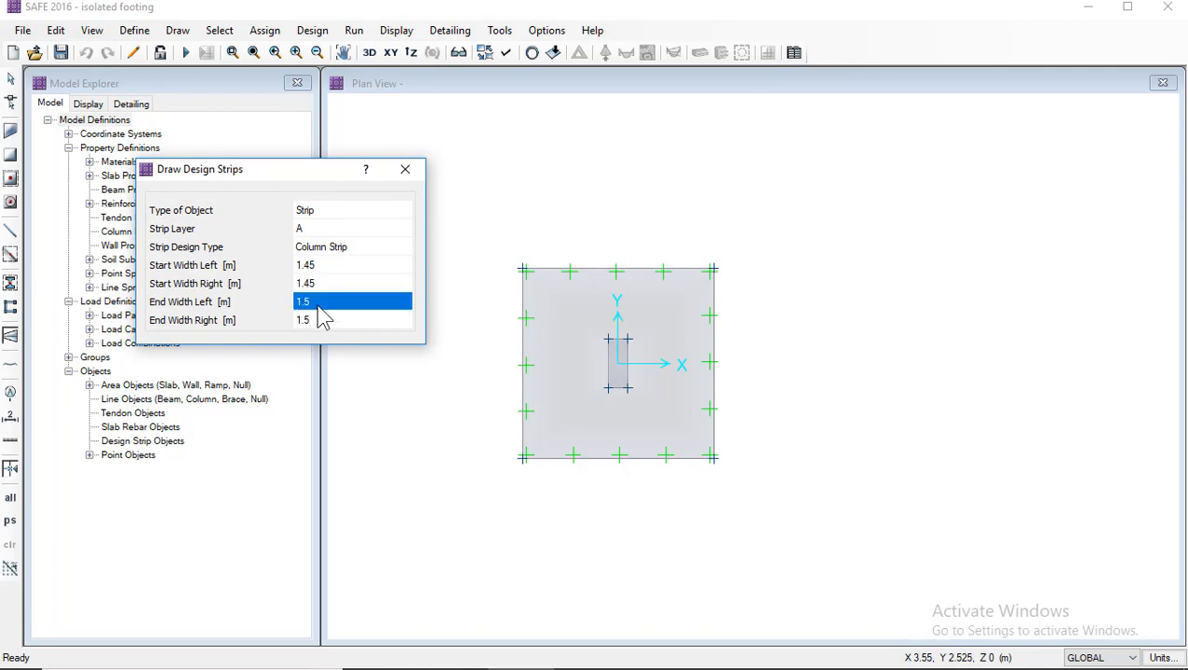
text(1)
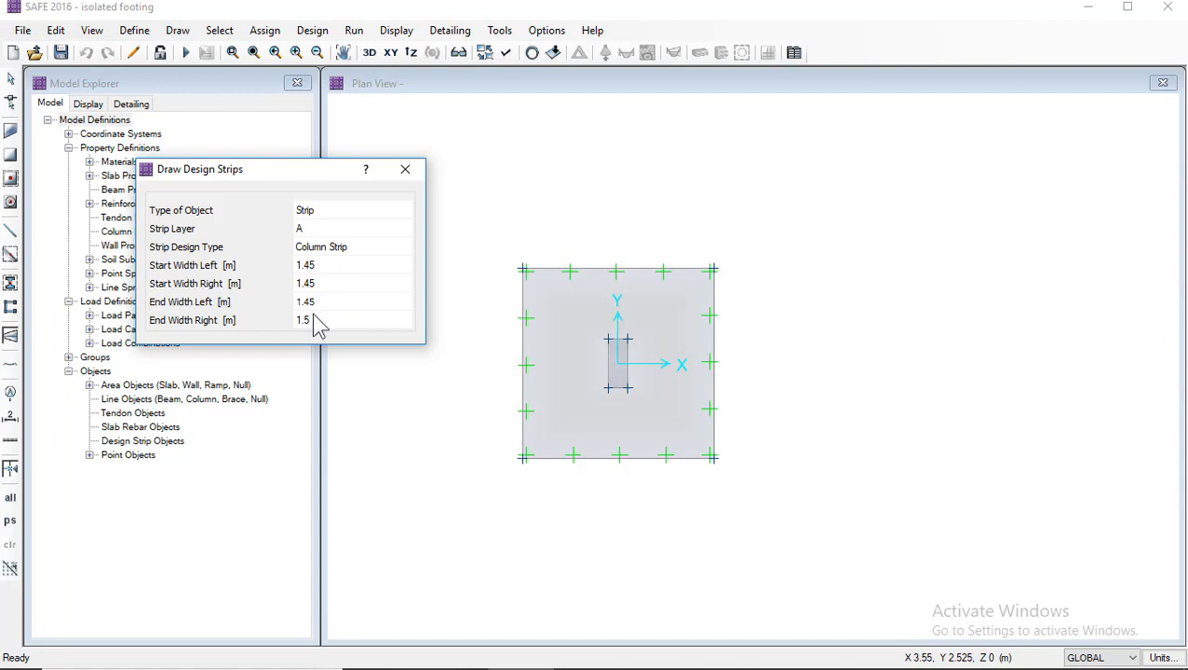
click(314, 323)
text(1)
click(333, 266)
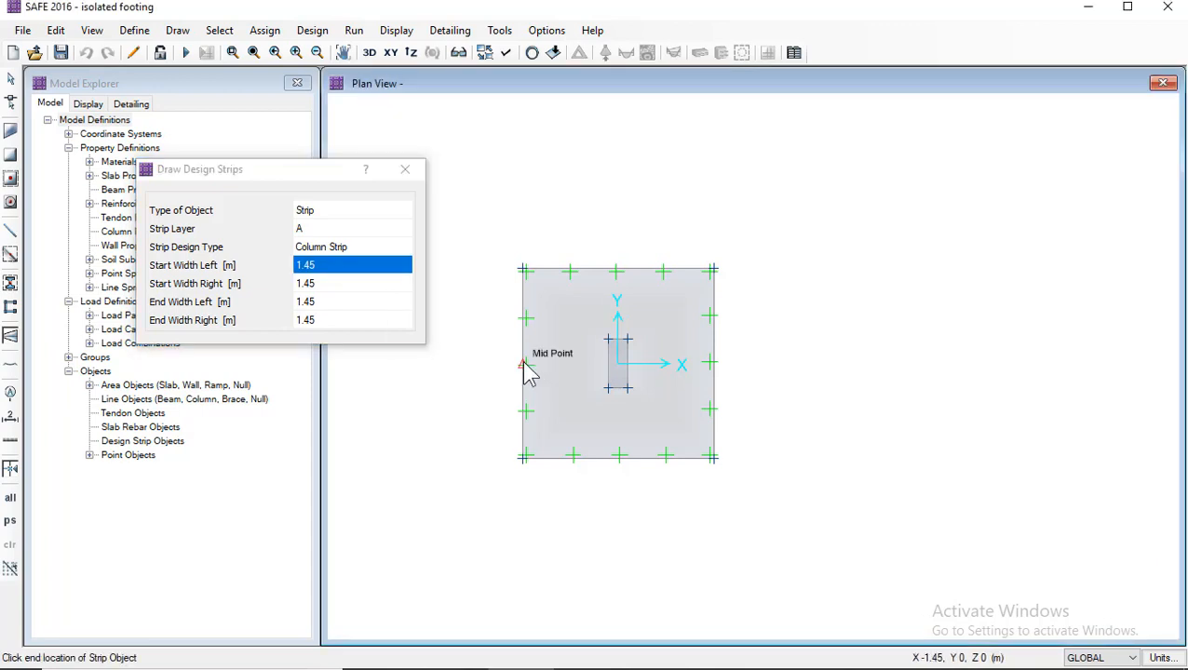
Step: Draw the layer A column strip along the X axis between the midpoints of the footing's two opposite edges
click(531, 375)
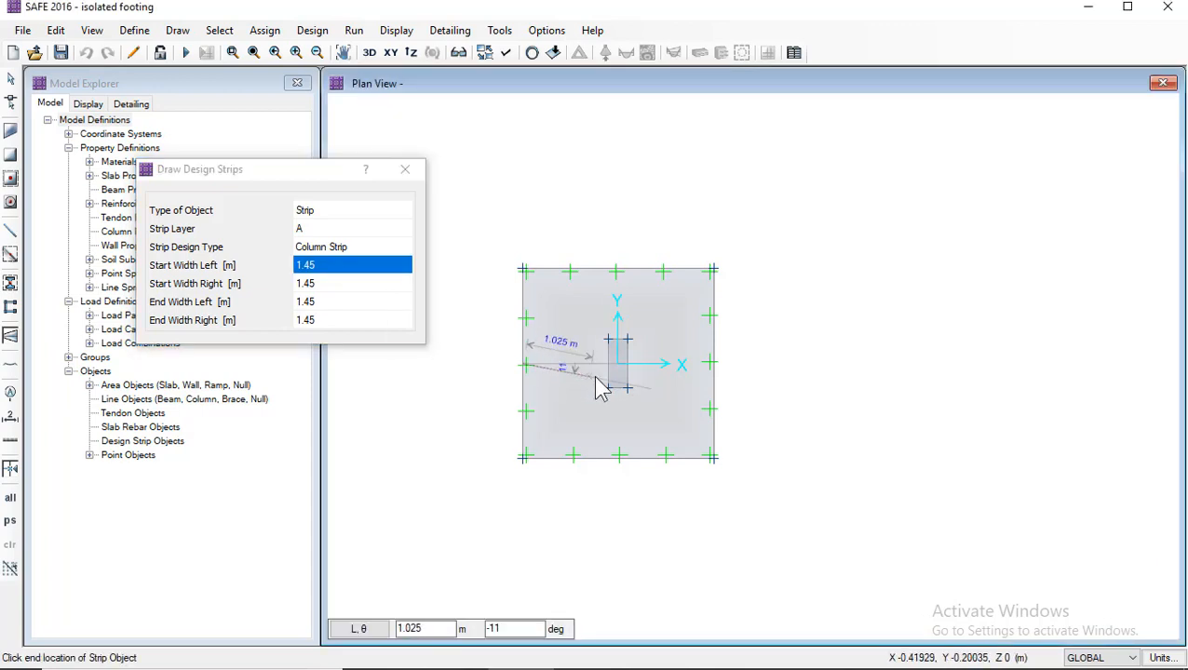
click(718, 375)
key(Return)
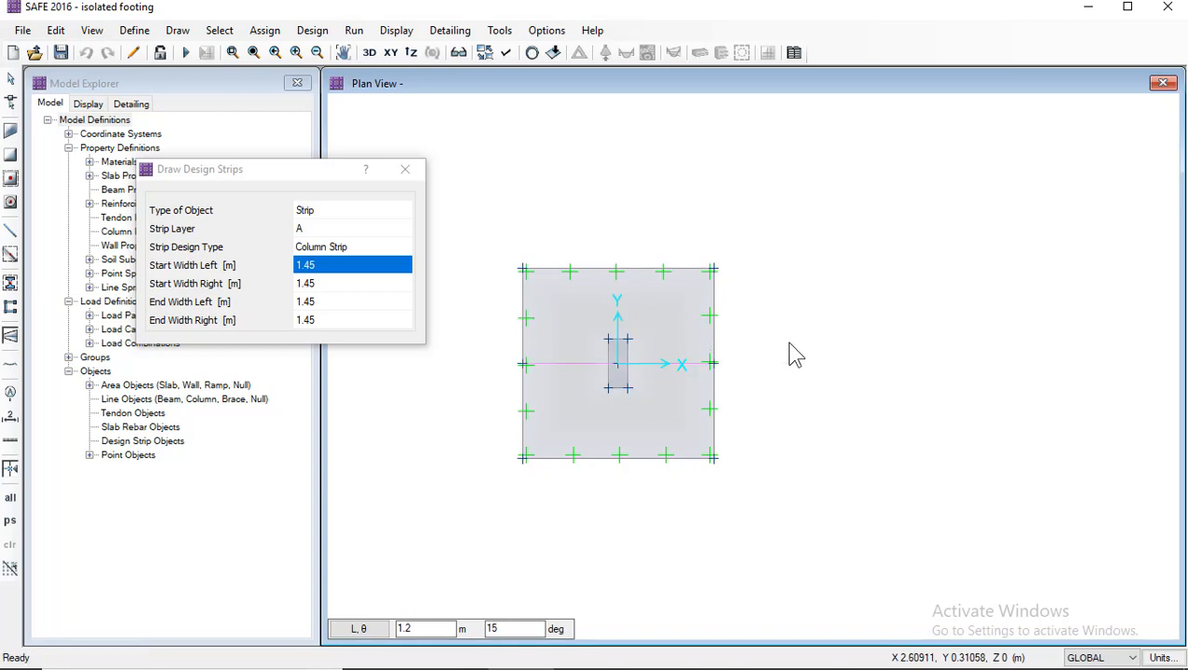
click(415, 174)
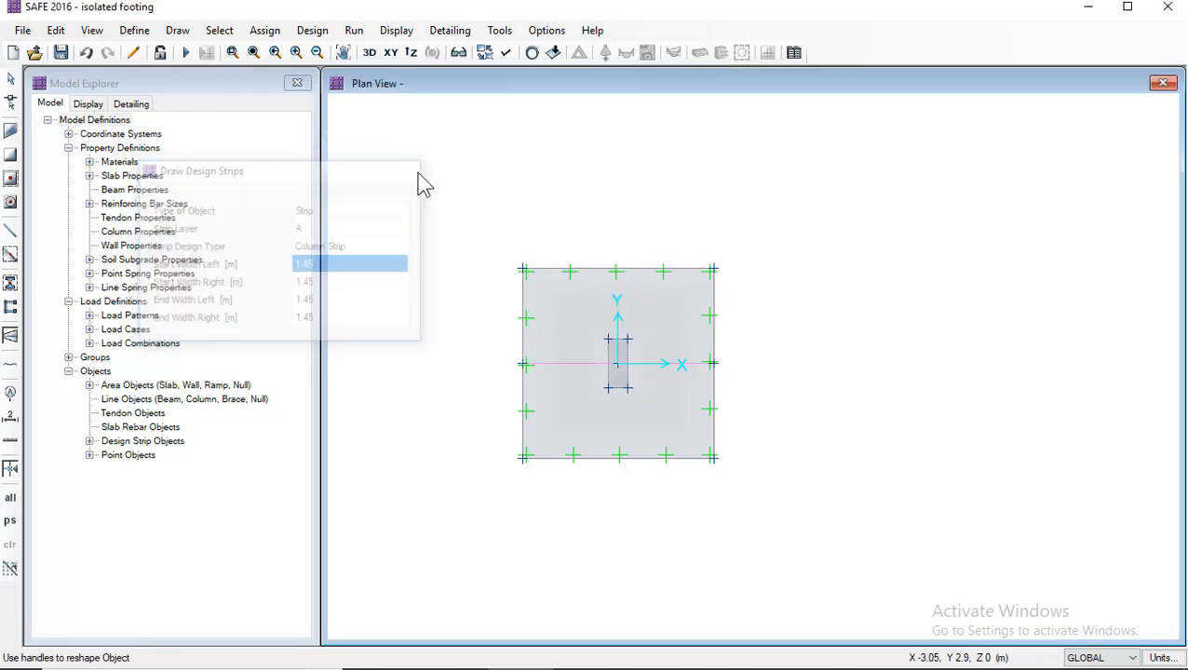
Step: Turn on the display of design strip widths in the plan view
click(508, 56)
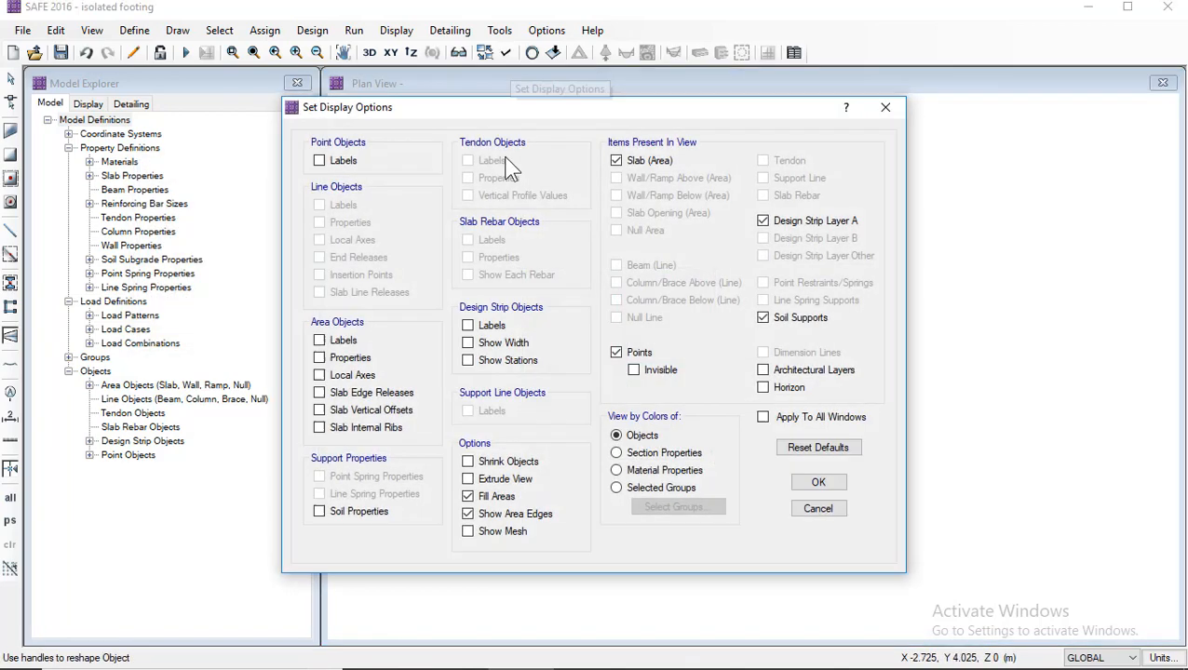
click(492, 343)
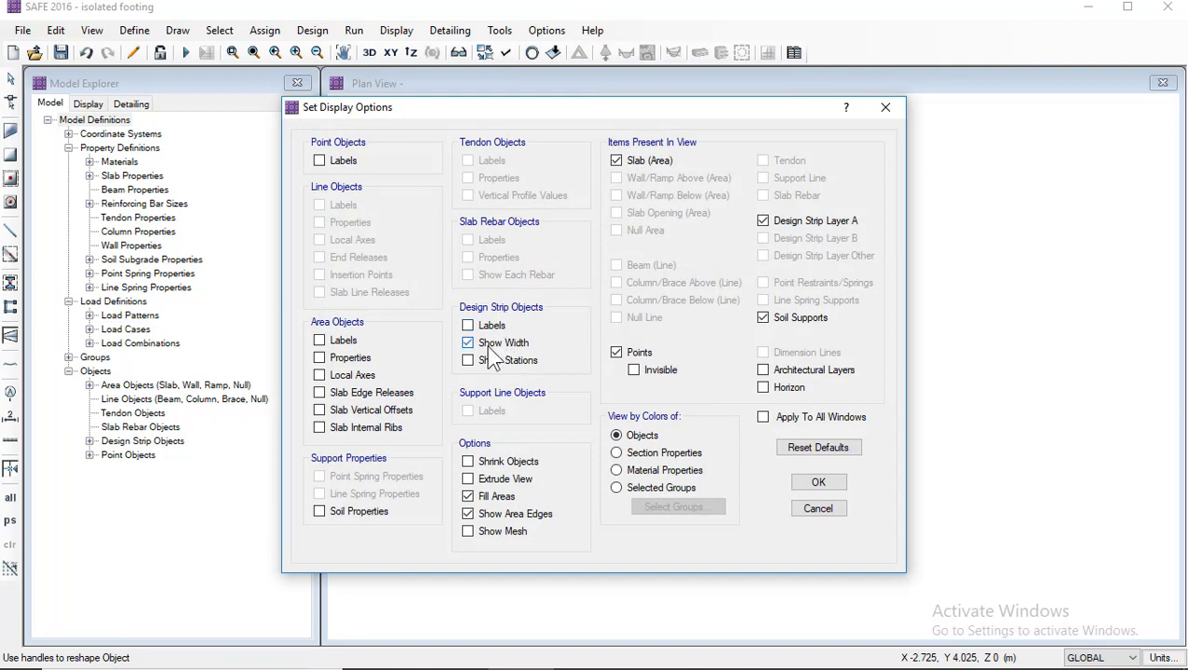
click(818, 482)
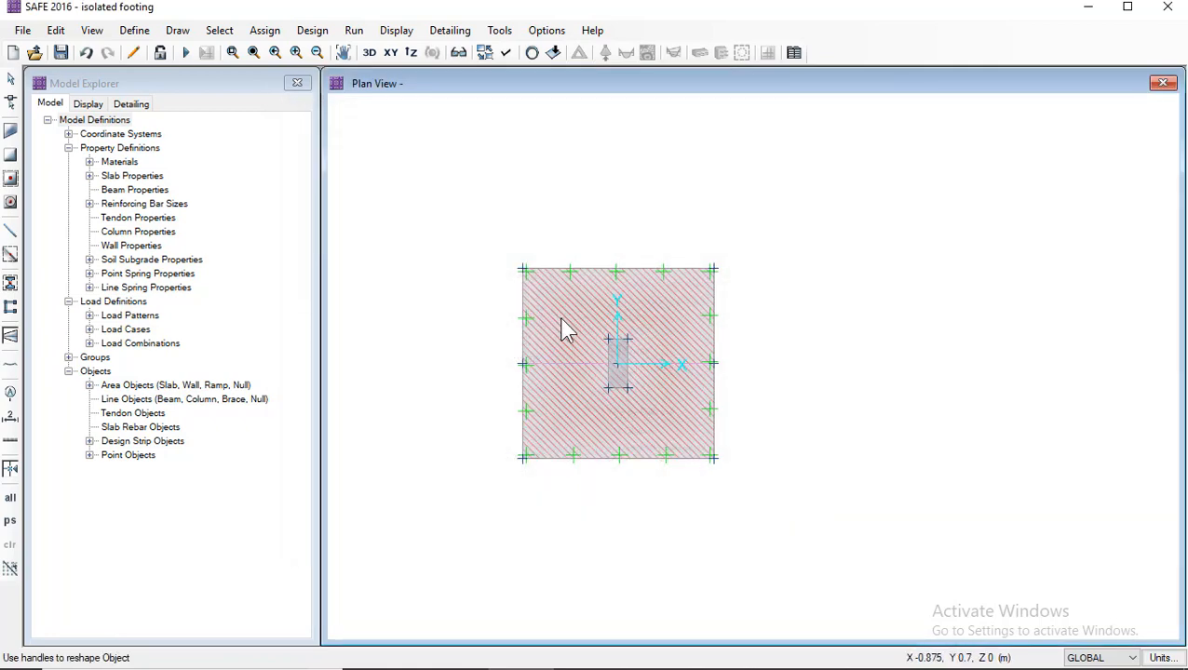
scroll(563, 326, up, 1)
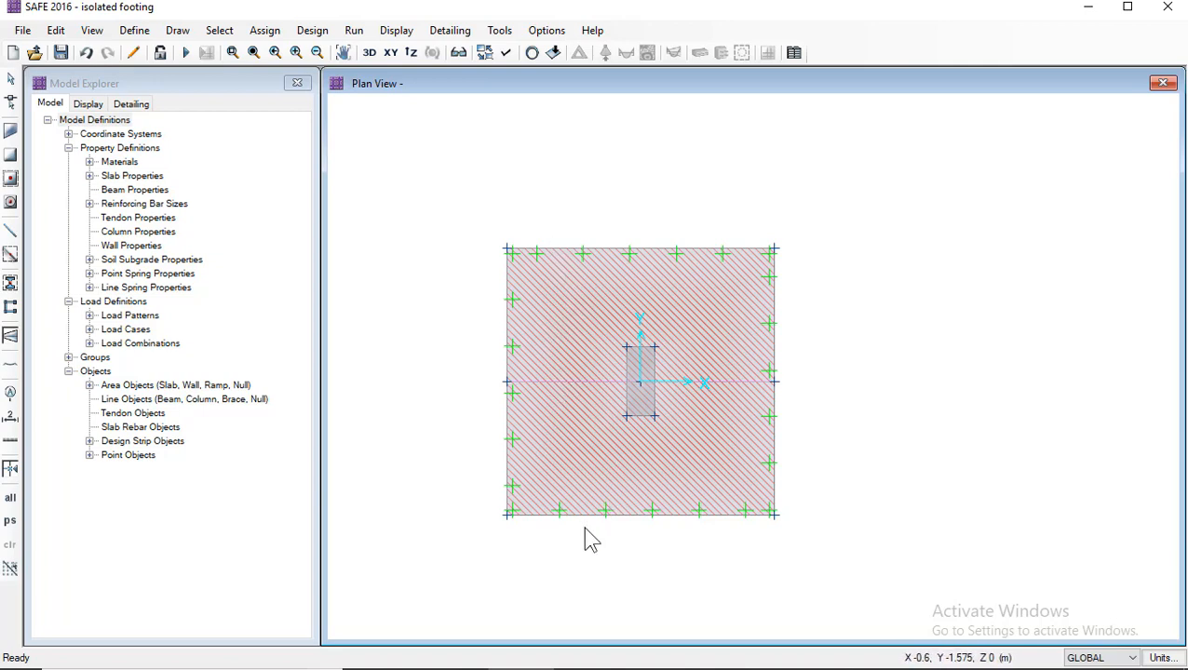
Step: Draw a layer B column strip with 1.45 m widths along the Y axis between the midpoints of the footing's opposite edges
click(11, 339)
click(1066, 169)
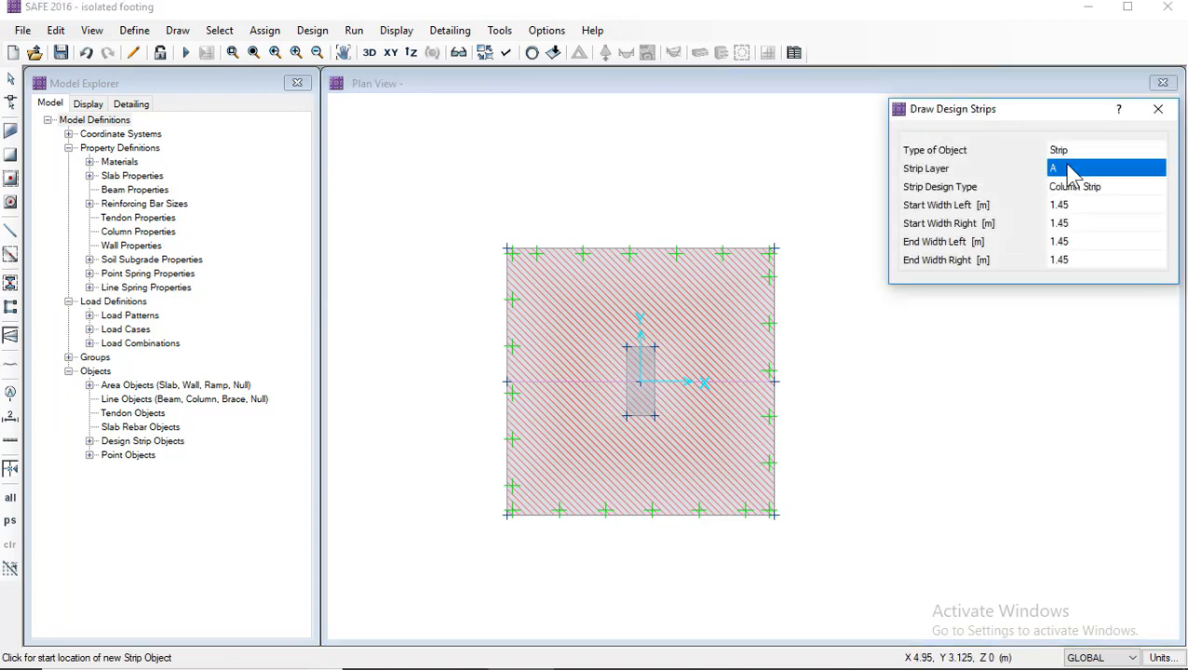
click(1071, 173)
click(1071, 206)
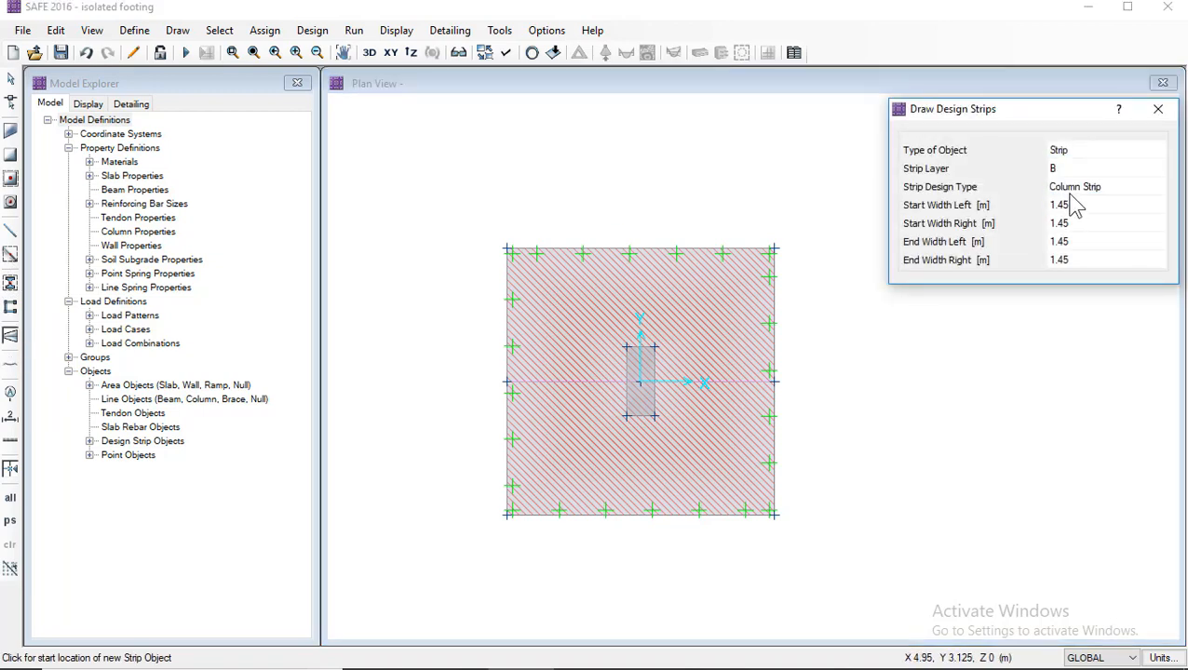
click(1095, 185)
click(1094, 185)
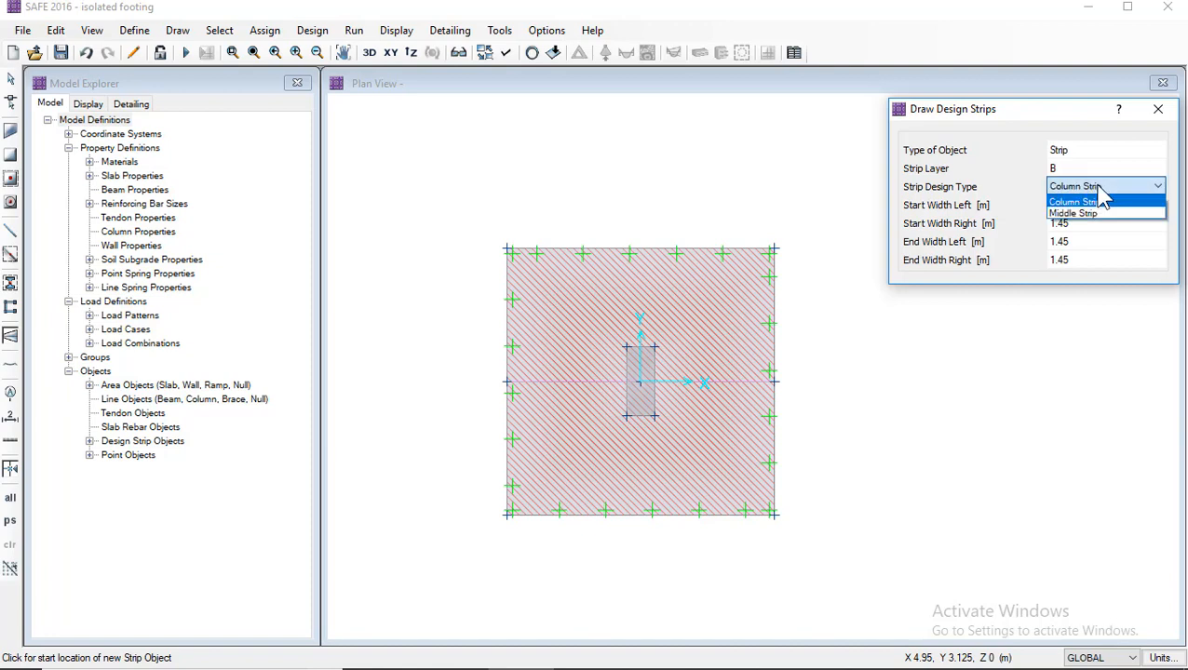
click(1095, 185)
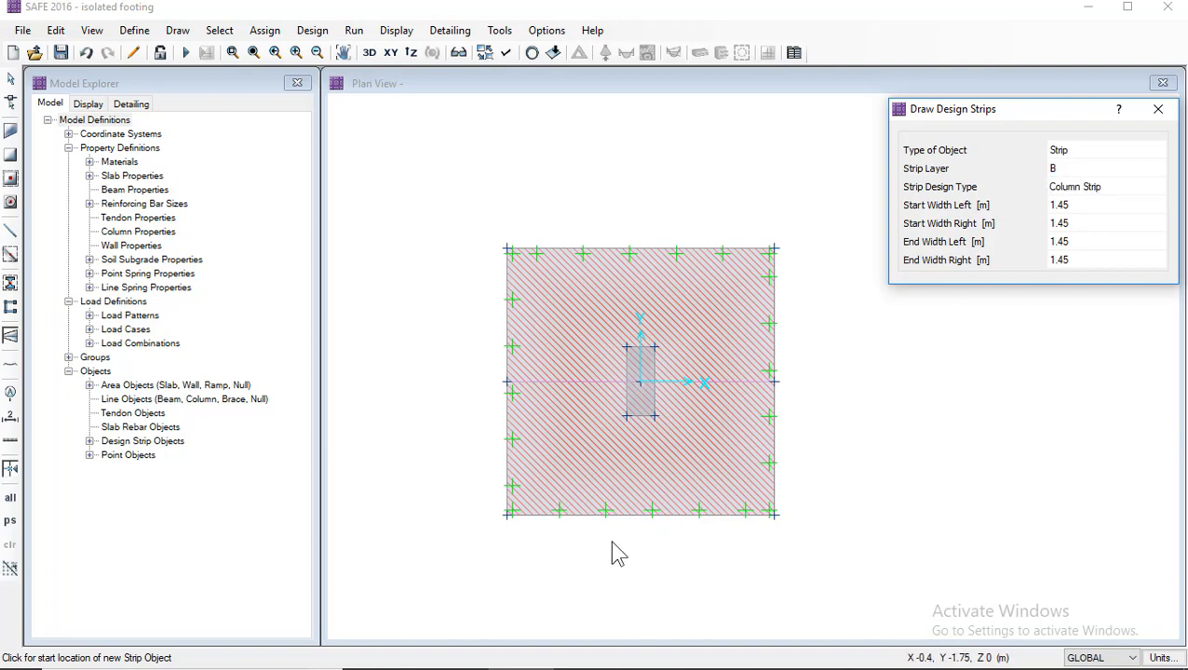
click(648, 523)
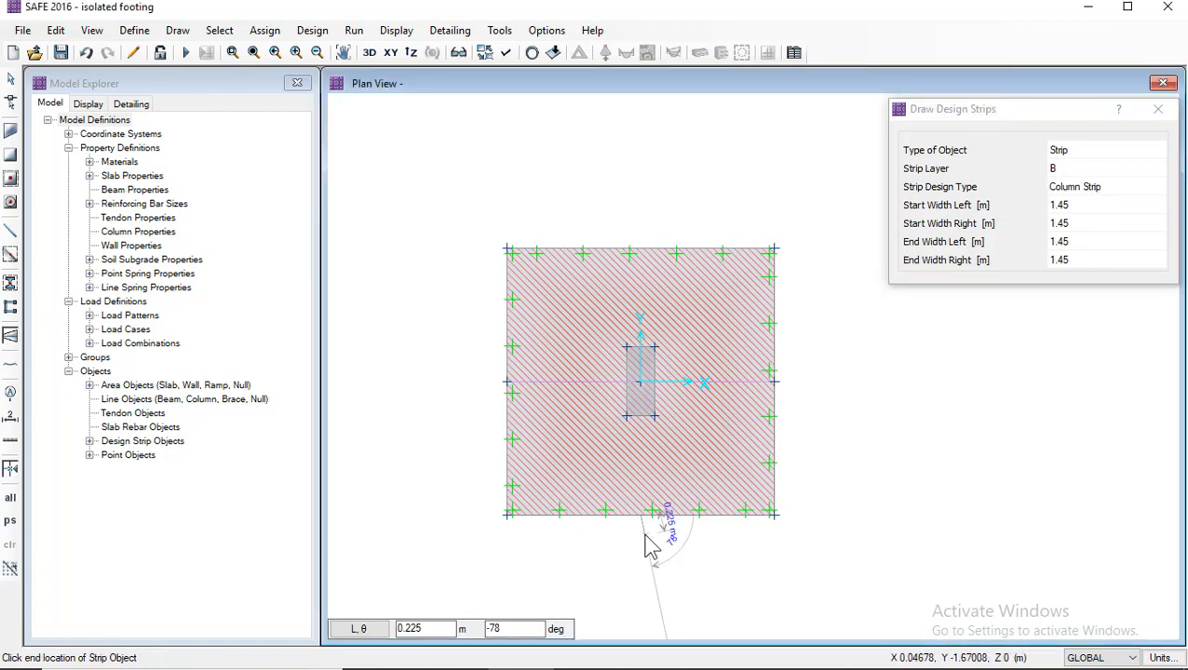
click(643, 260)
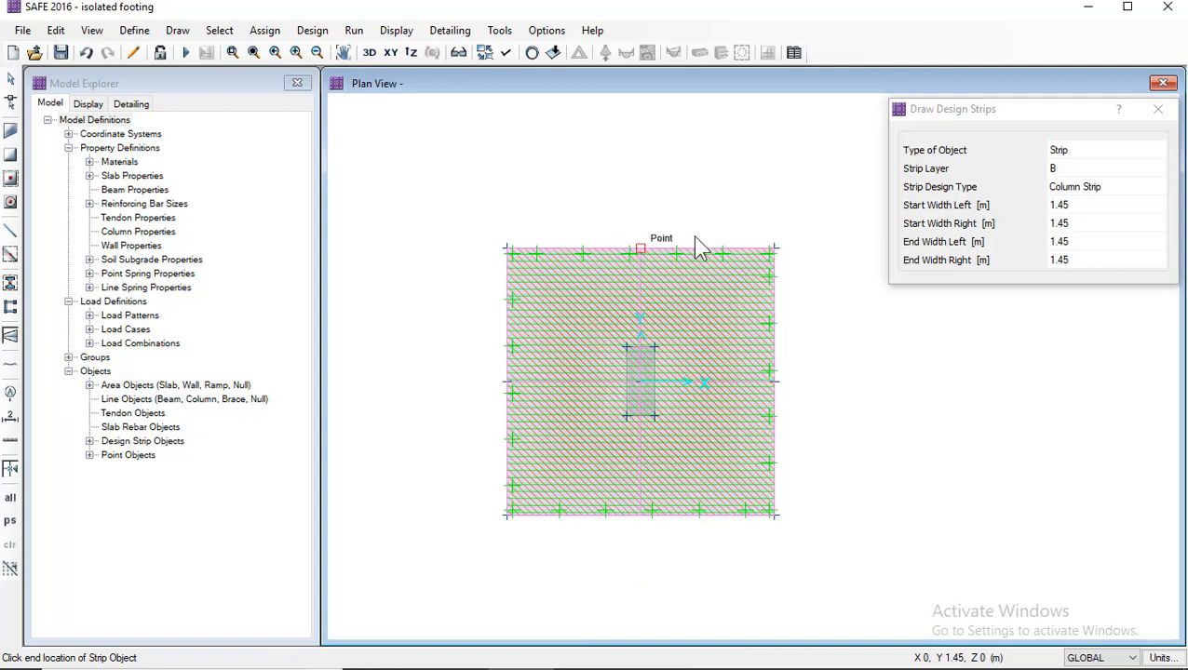
key(Return)
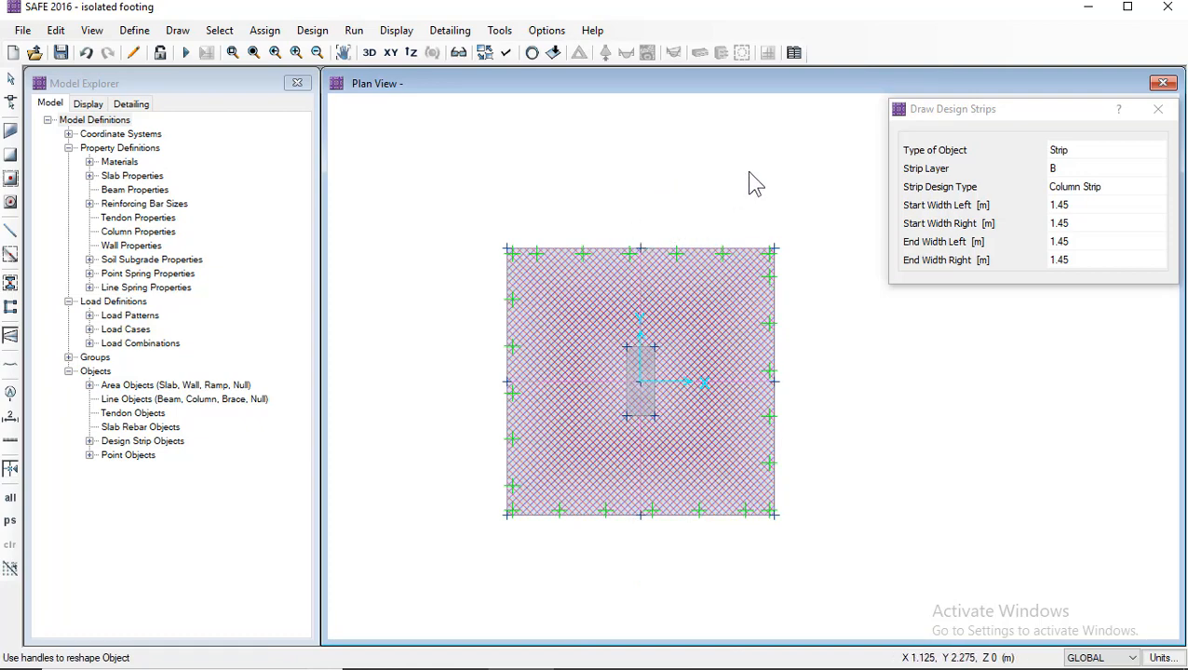
click(1158, 109)
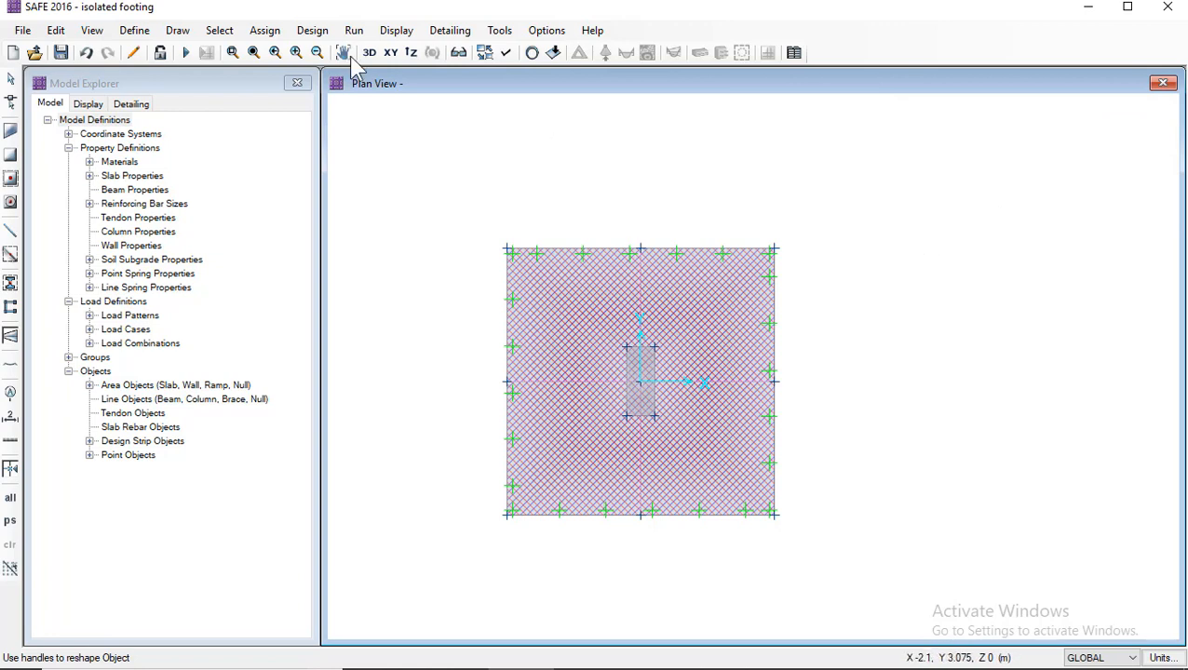
Step: Run the analysis and design of the footing with both design strips in place
click(354, 30)
click(395, 73)
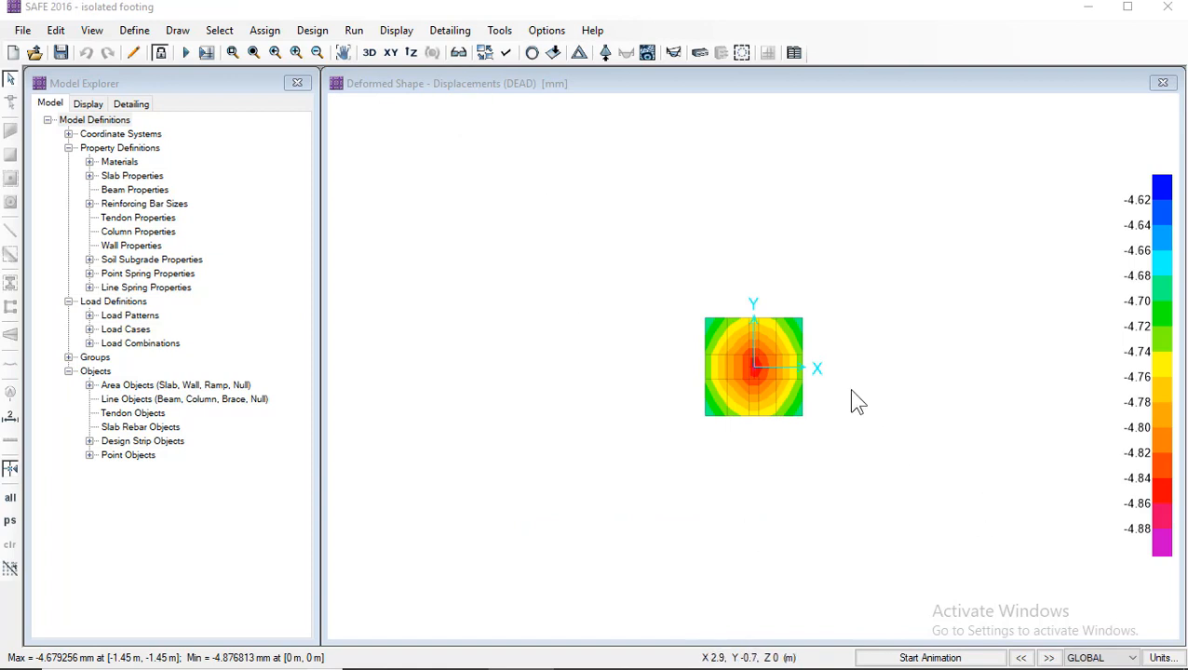
scroll(829, 398, up, 2)
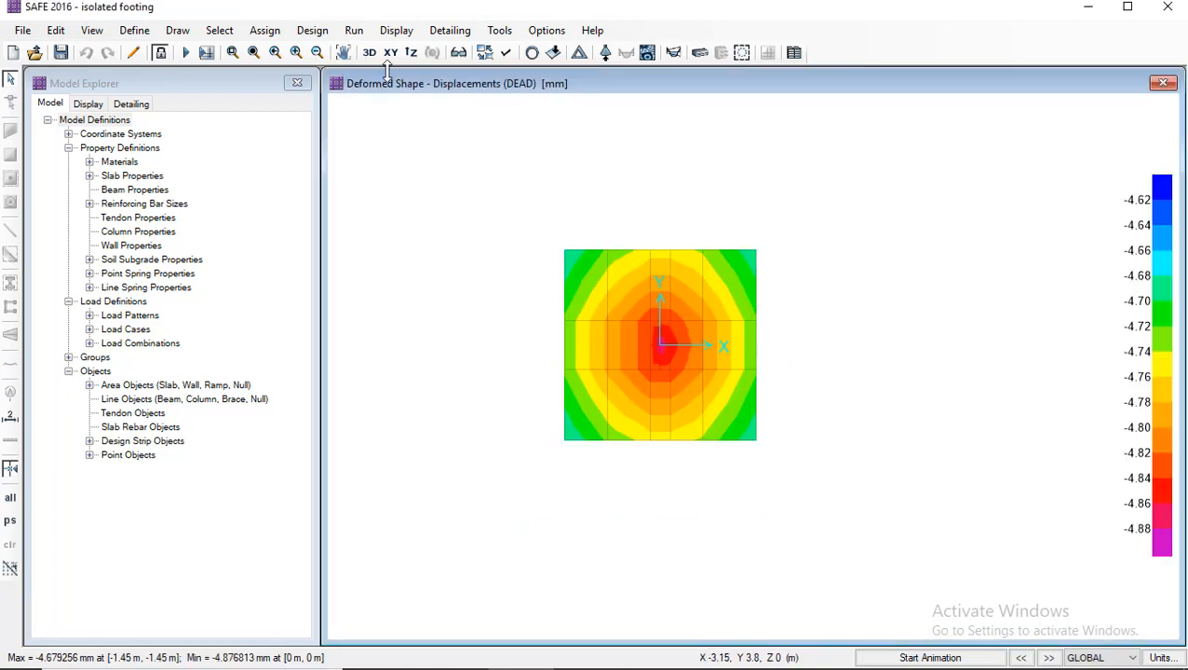
Step: Open the slab design display on a strip basis for enveloping flexural reinforcement, with minimum reinforcing imposed
click(397, 32)
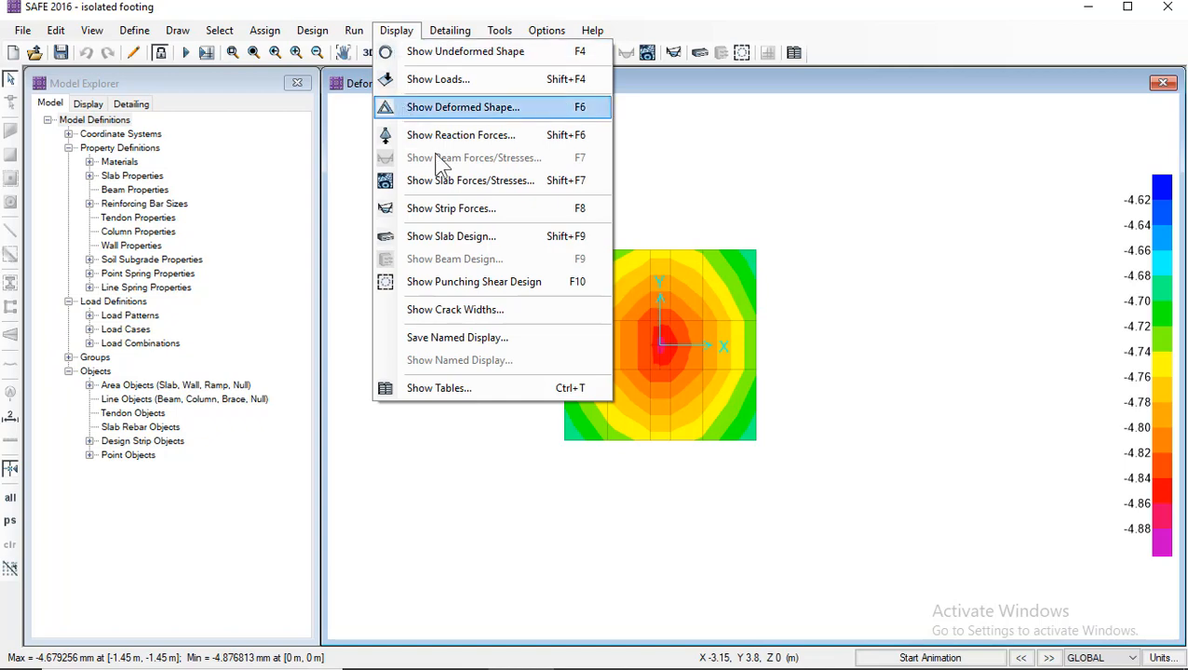
click(452, 238)
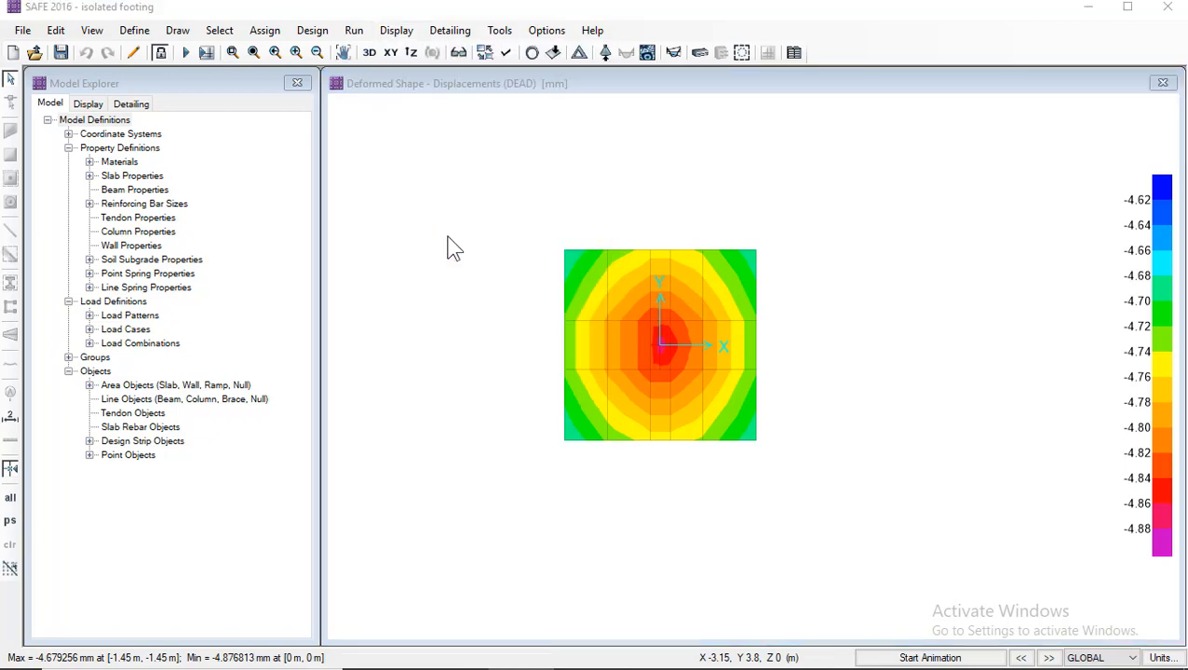
drag(604, 116, 261, 110)
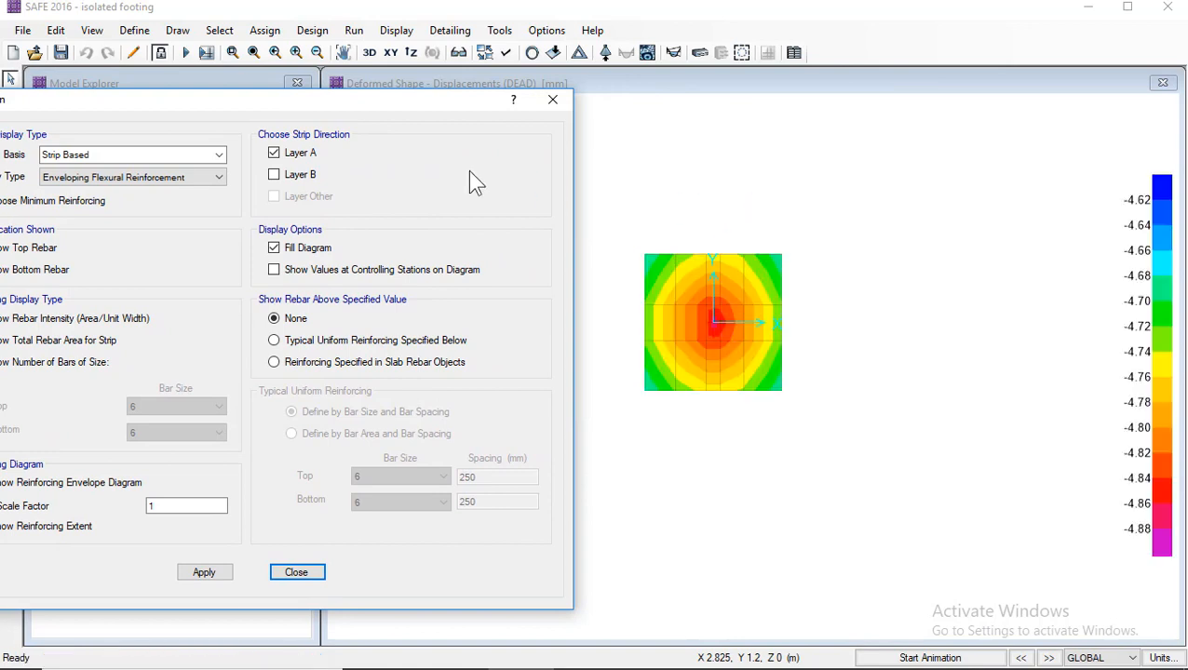
drag(346, 101, 415, 77)
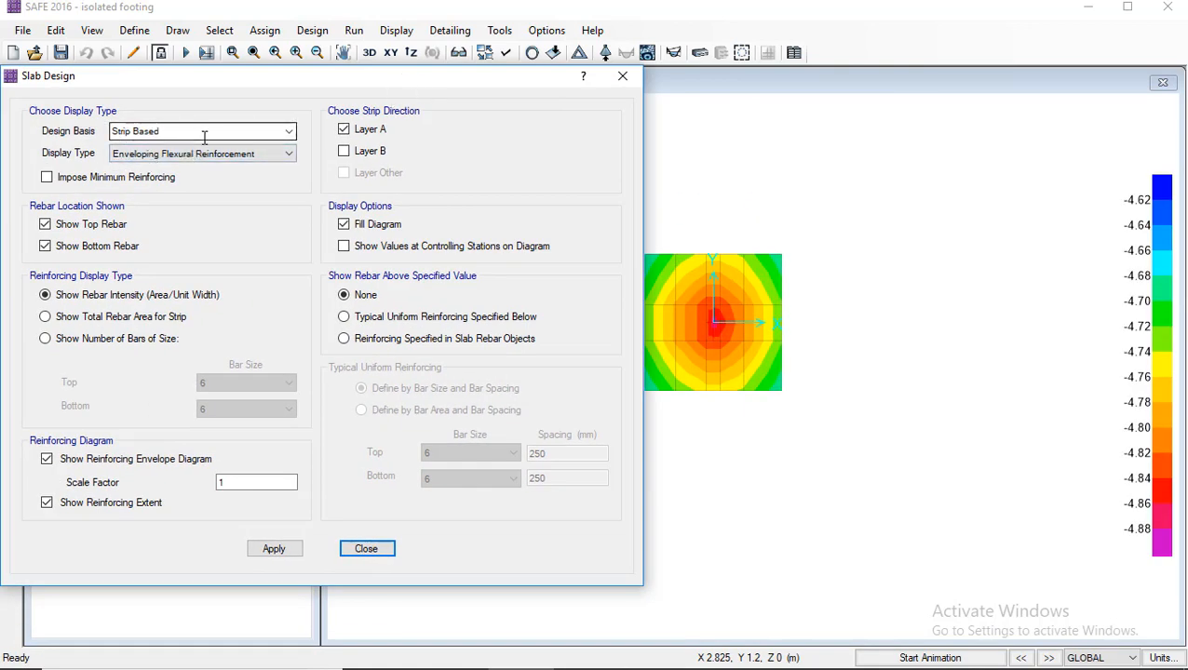
click(288, 132)
click(180, 155)
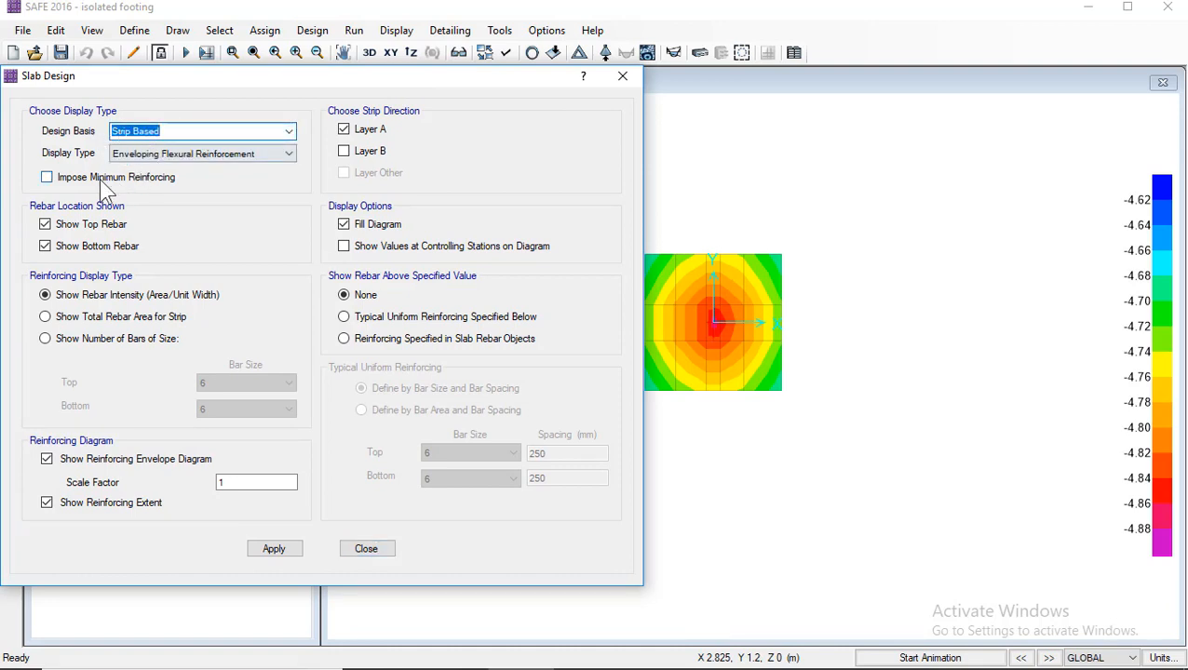
click(48, 178)
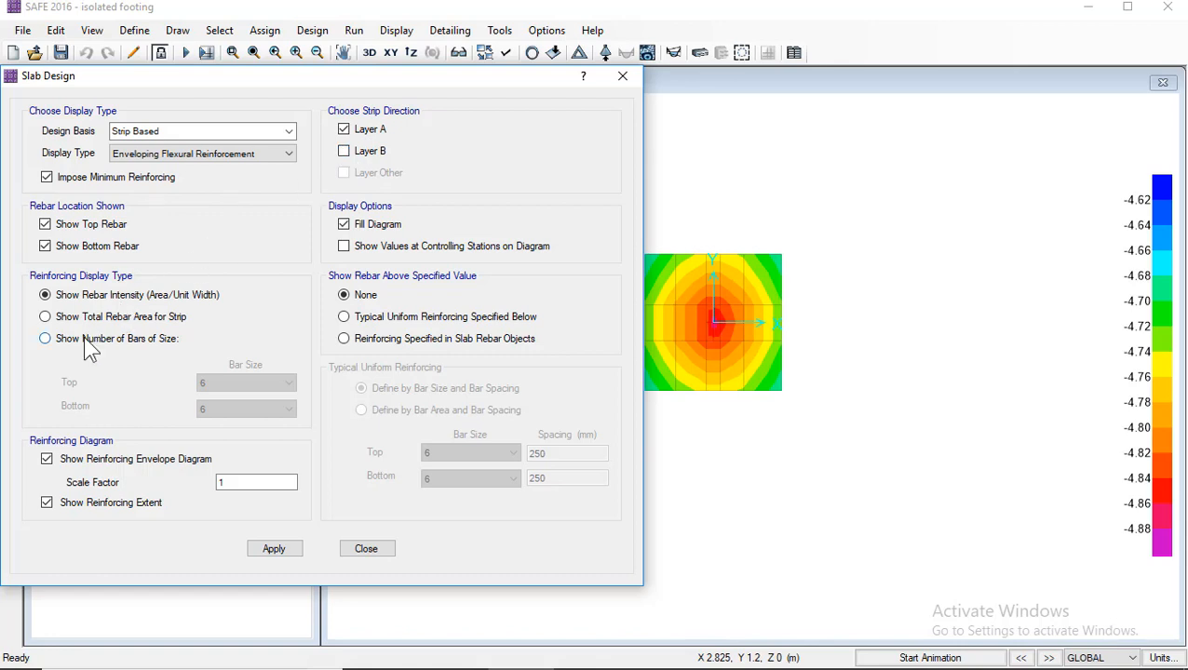
Step: Show the layer A reinforcement as number of size 14 bars, top and bottom, with values at controlling stations on the diagram
click(55, 335)
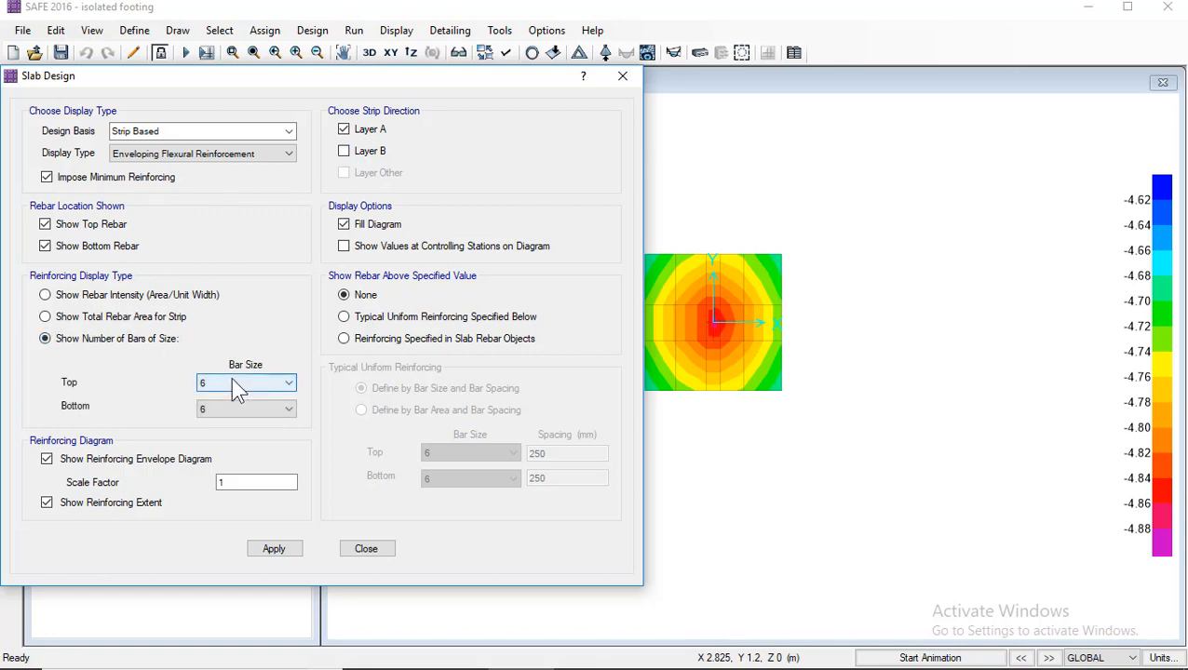
click(232, 380)
click(227, 453)
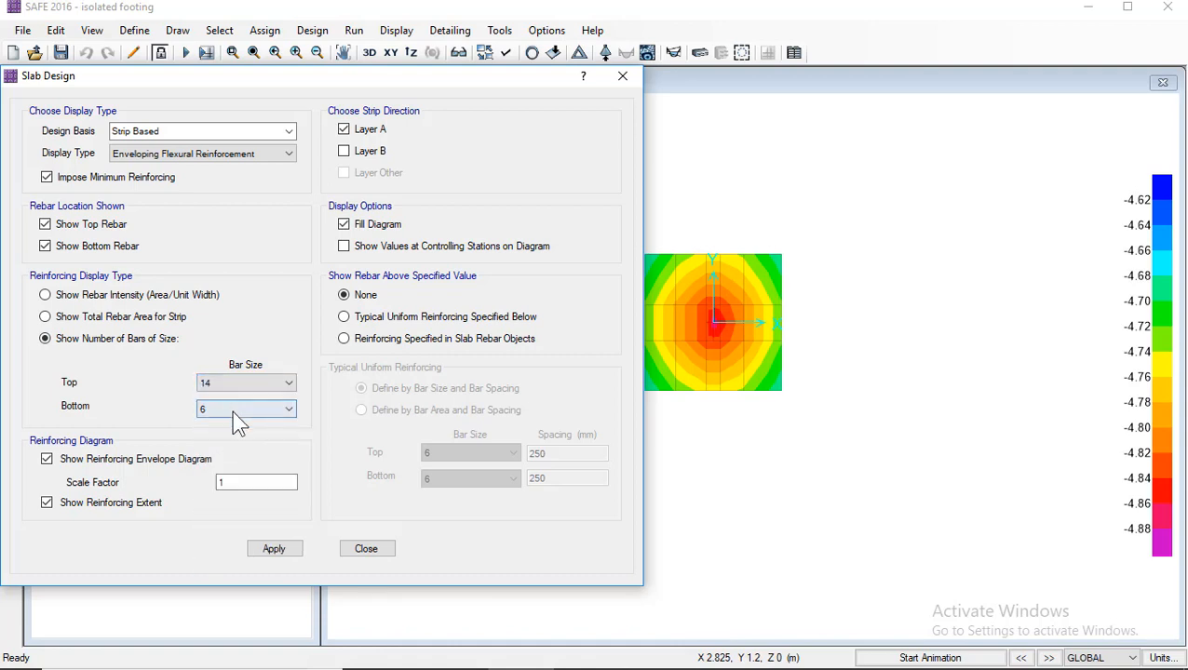
click(233, 414)
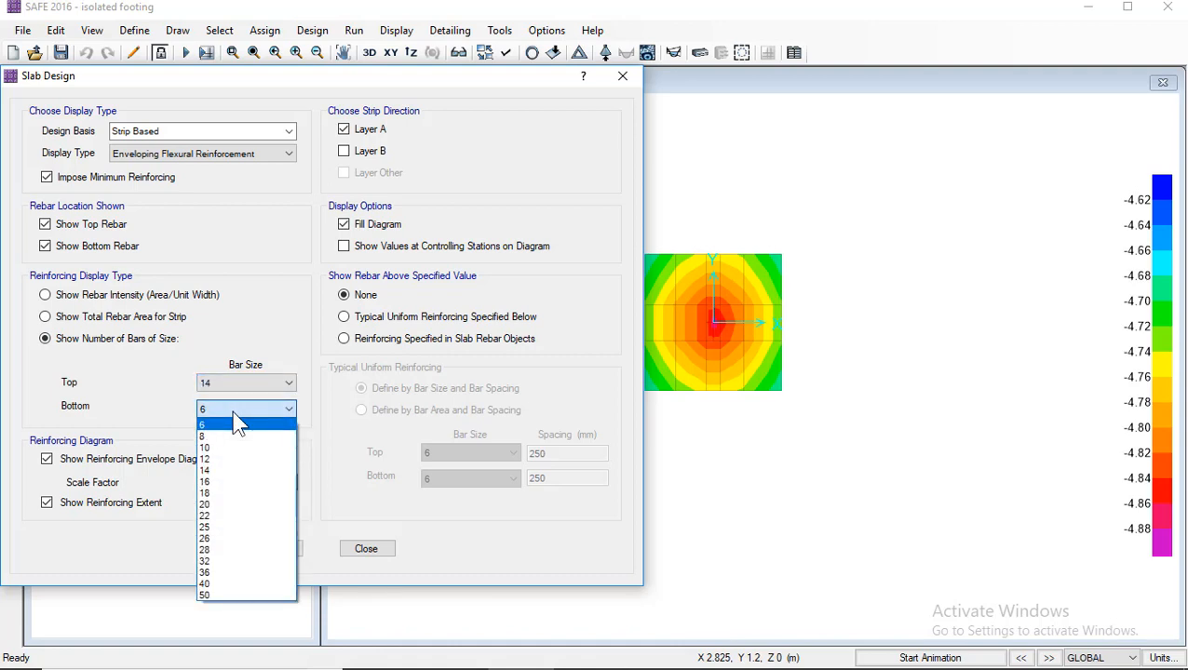
click(226, 472)
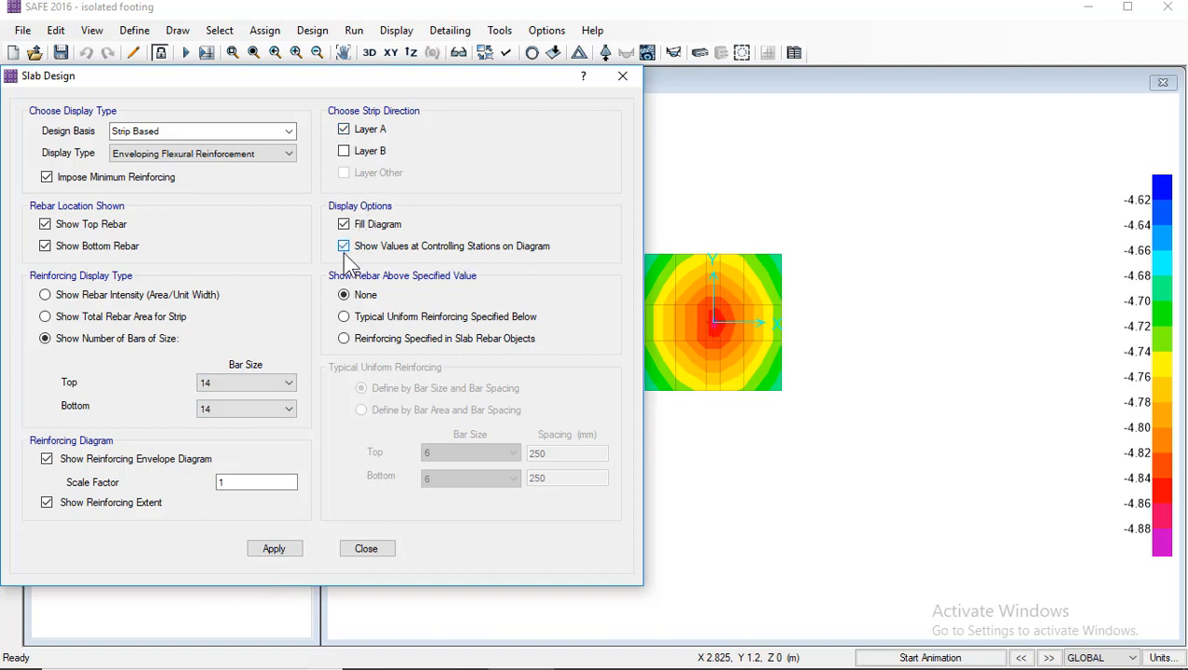
click(274, 549)
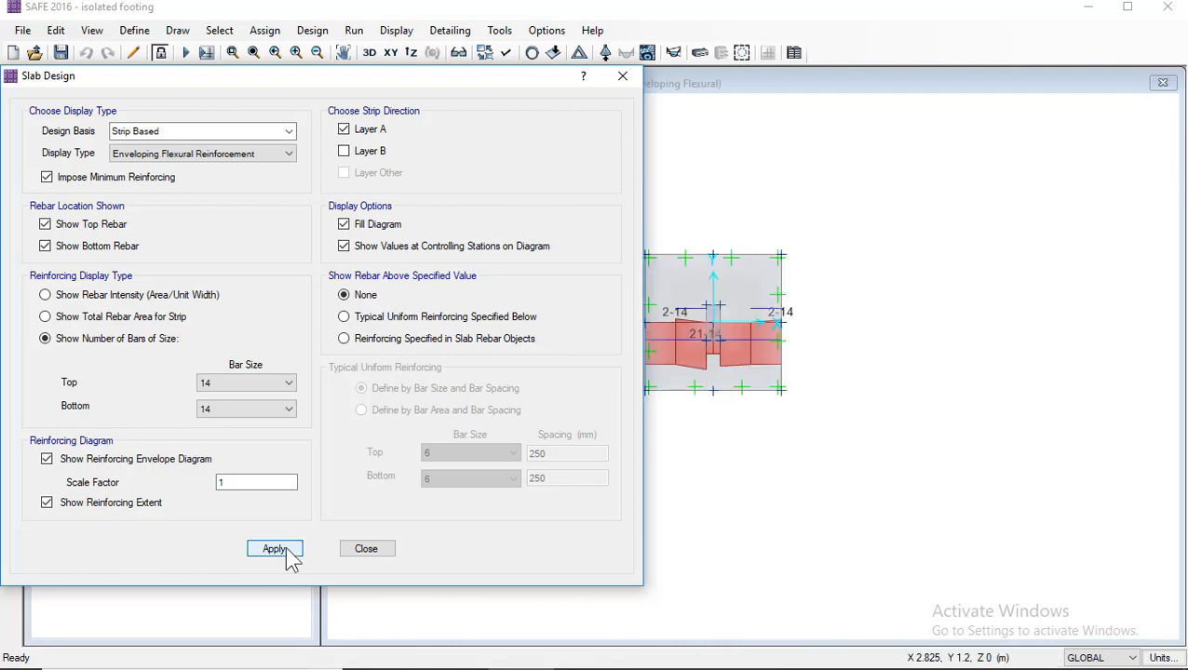
drag(521, 82, 512, 84)
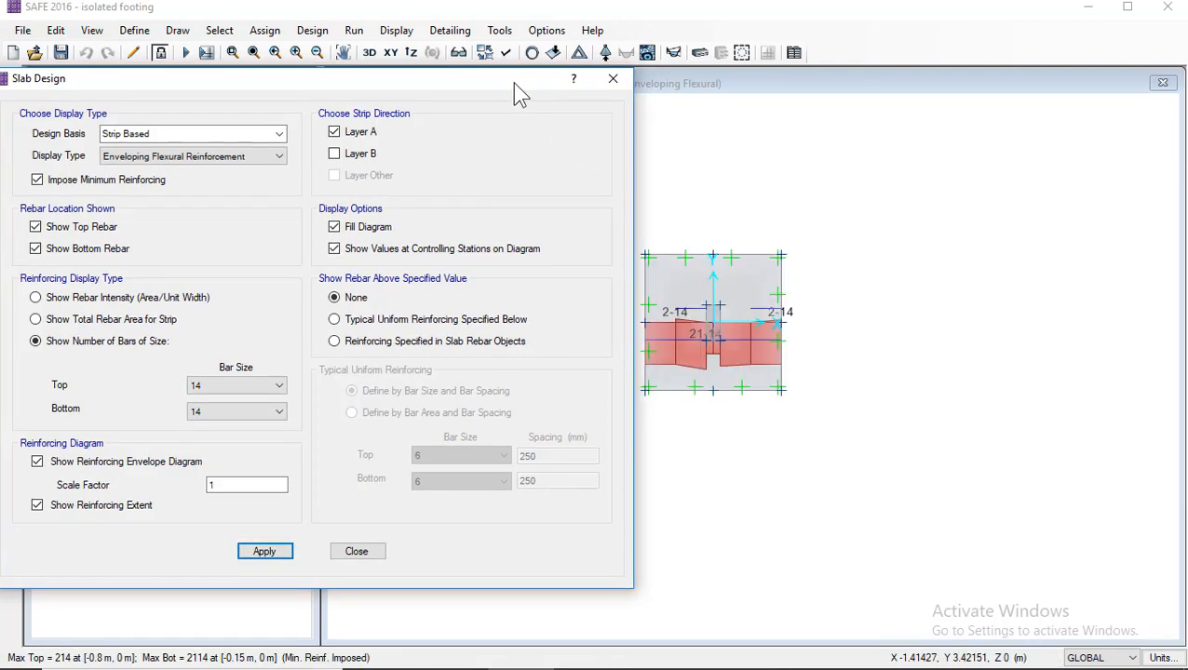
mouse_move(723, 341)
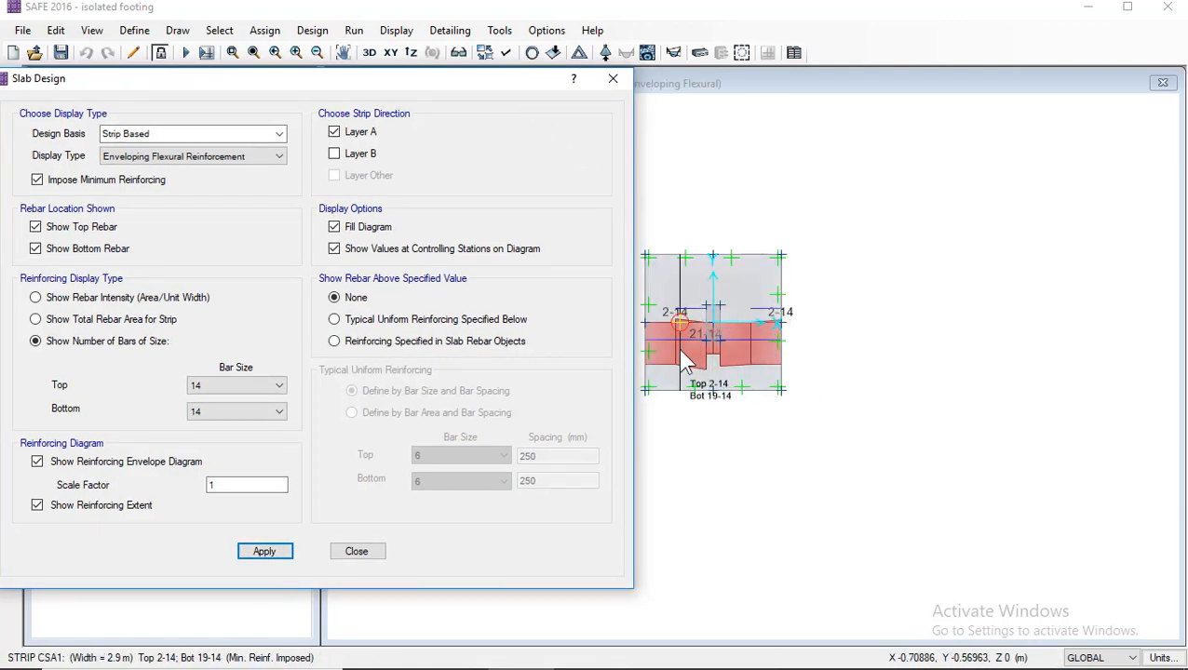
scroll(681, 354, up, 1)
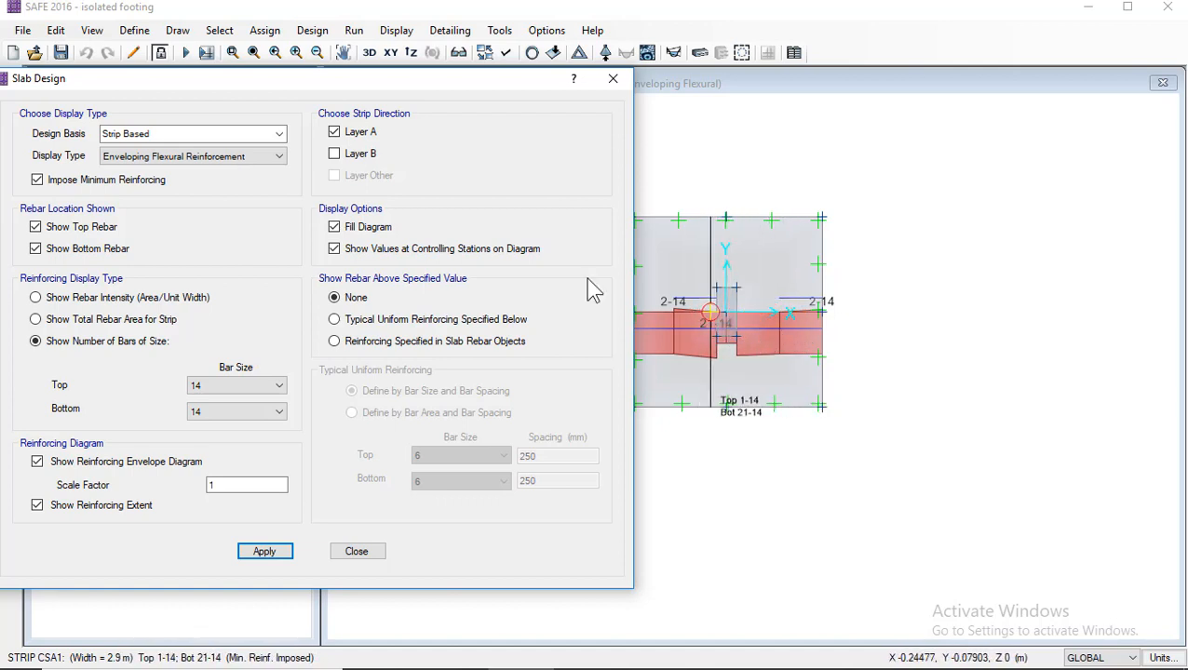
Step: Switch the reinforcement diagram to show only the layer B strip instead of layer A
click(372, 155)
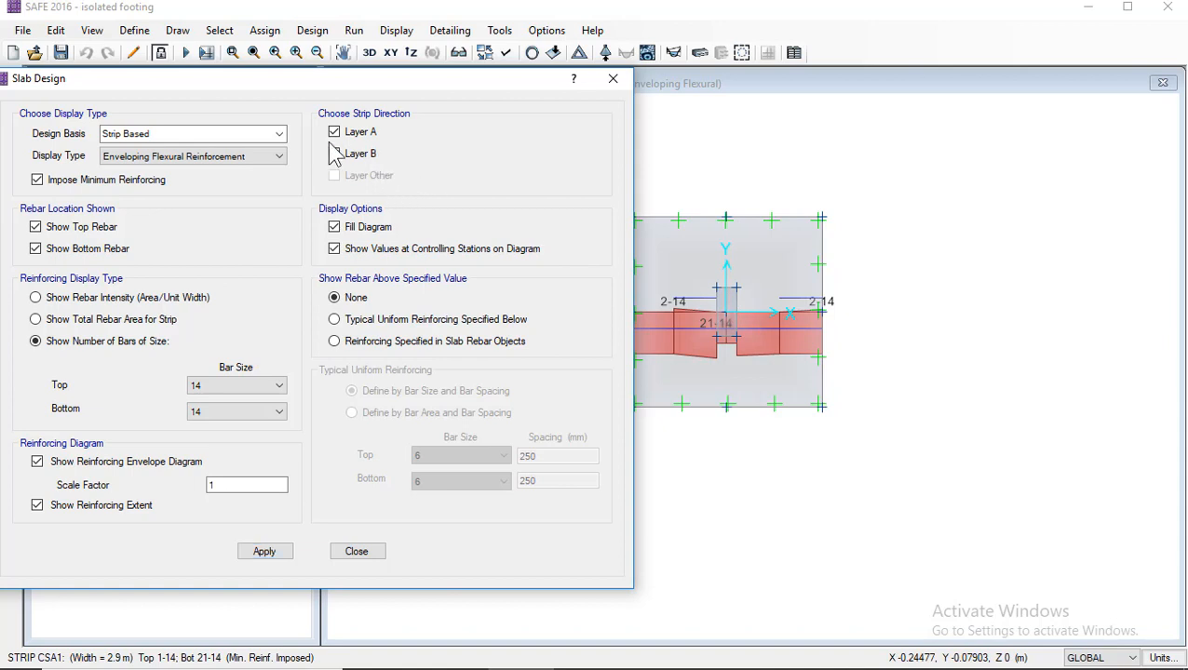
click(359, 134)
click(270, 555)
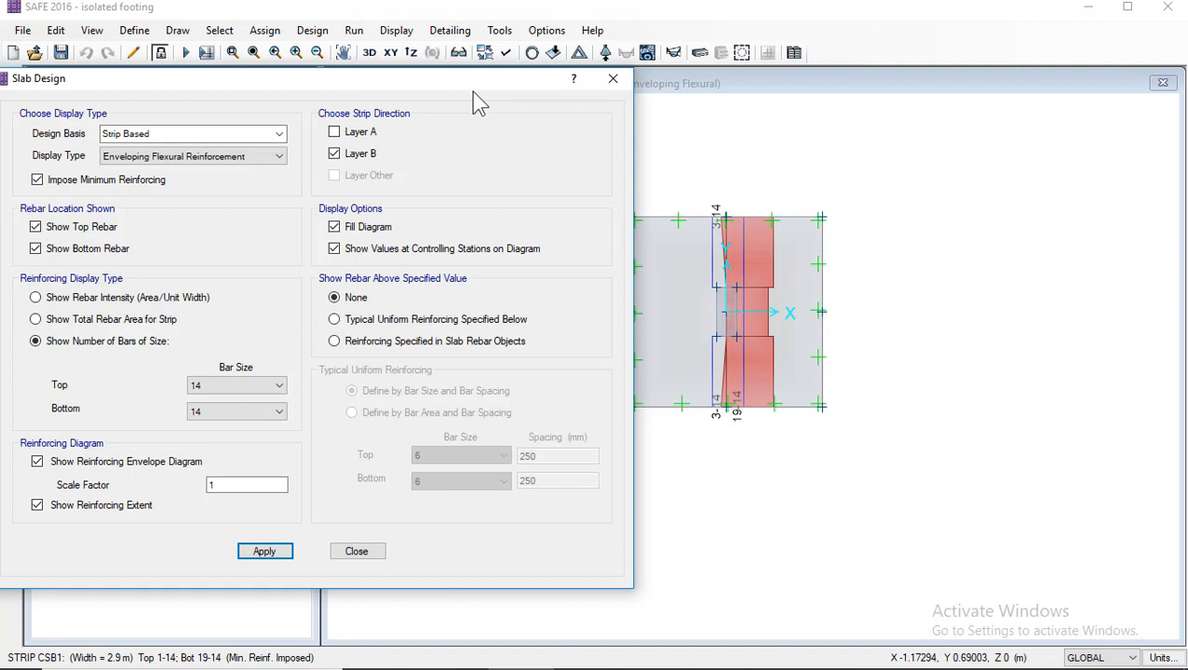
Step: Set both the top and bottom bar sizes to 16 and update the layer B reinforcement diagram
click(269, 412)
click(203, 479)
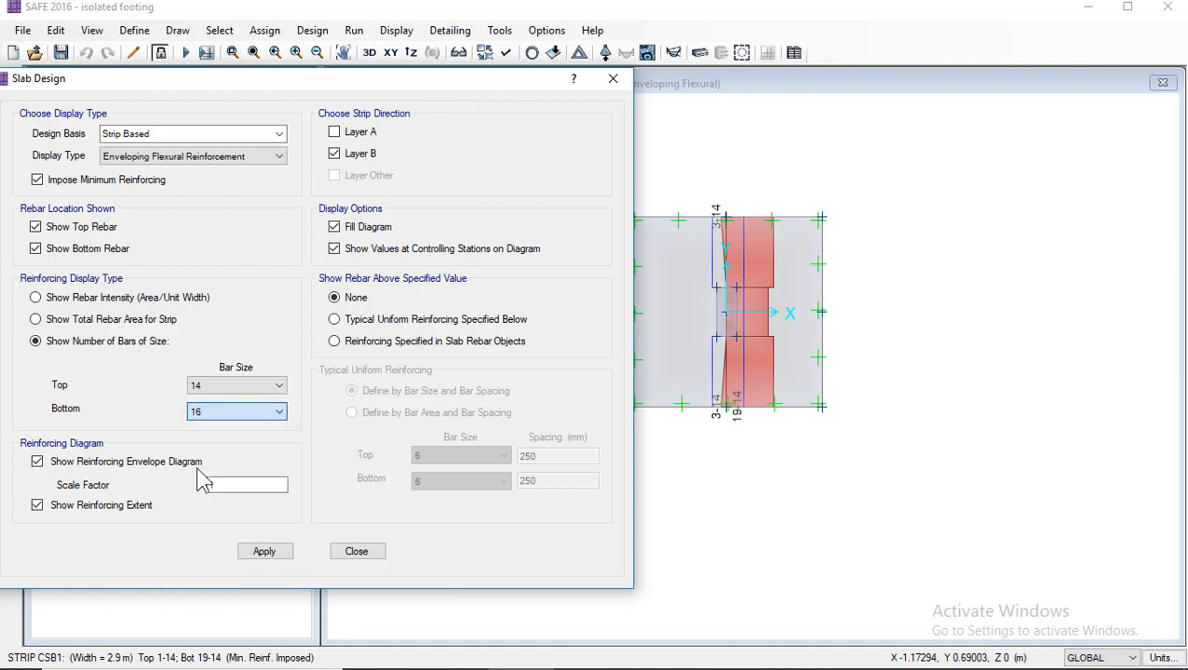
click(230, 387)
click(264, 551)
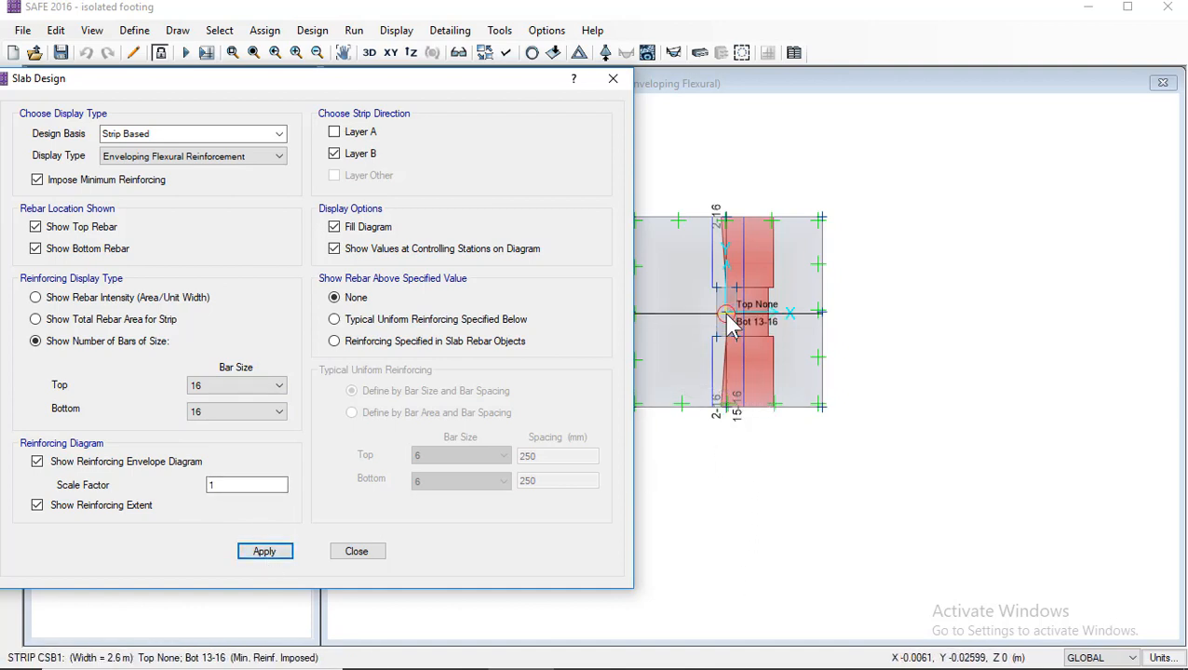
Step: Return the reinforcement diagram to the layer A strip only, using the size 16 bars
click(346, 132)
click(346, 152)
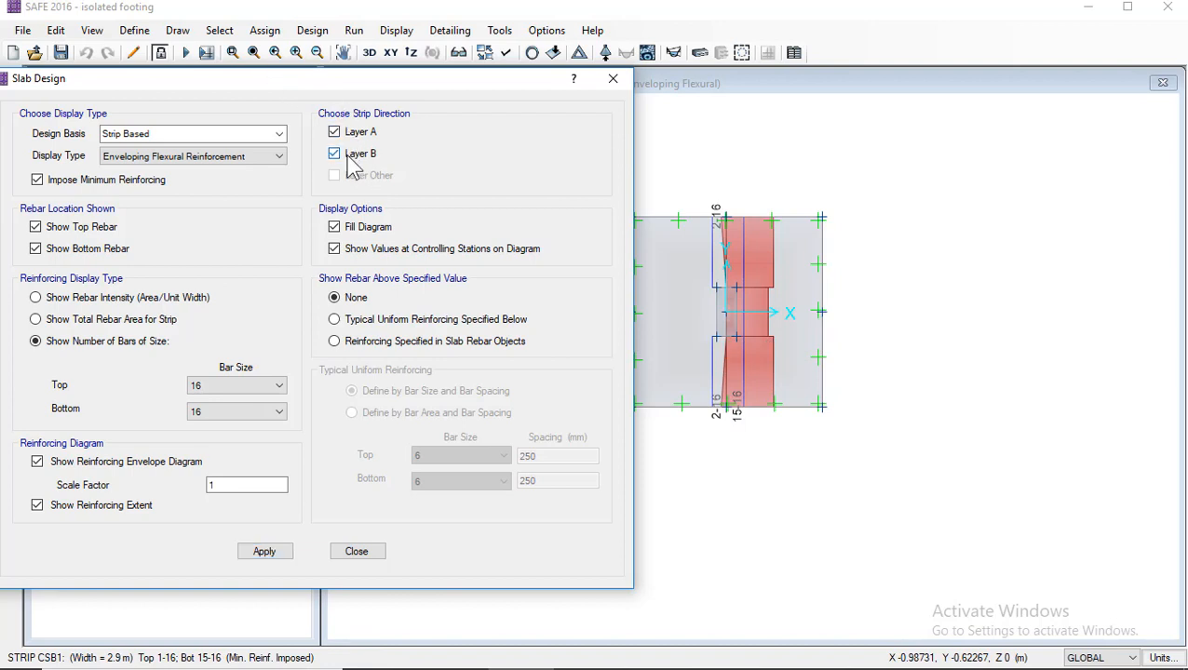
click(283, 552)
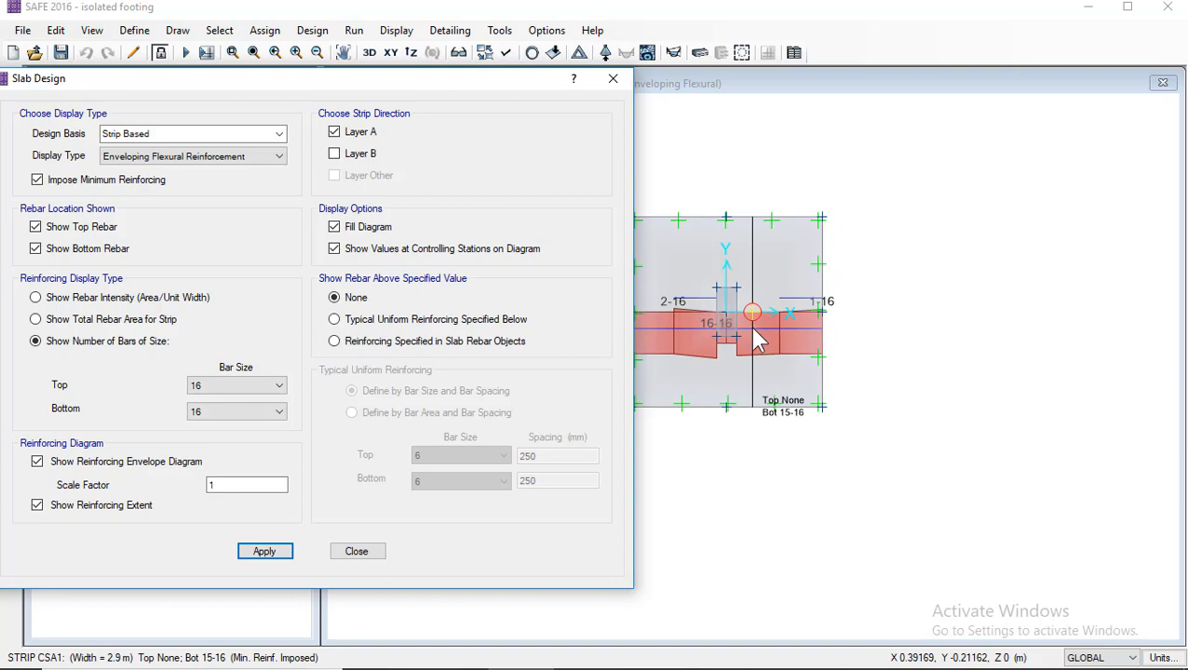
drag(430, 85, 348, 87)
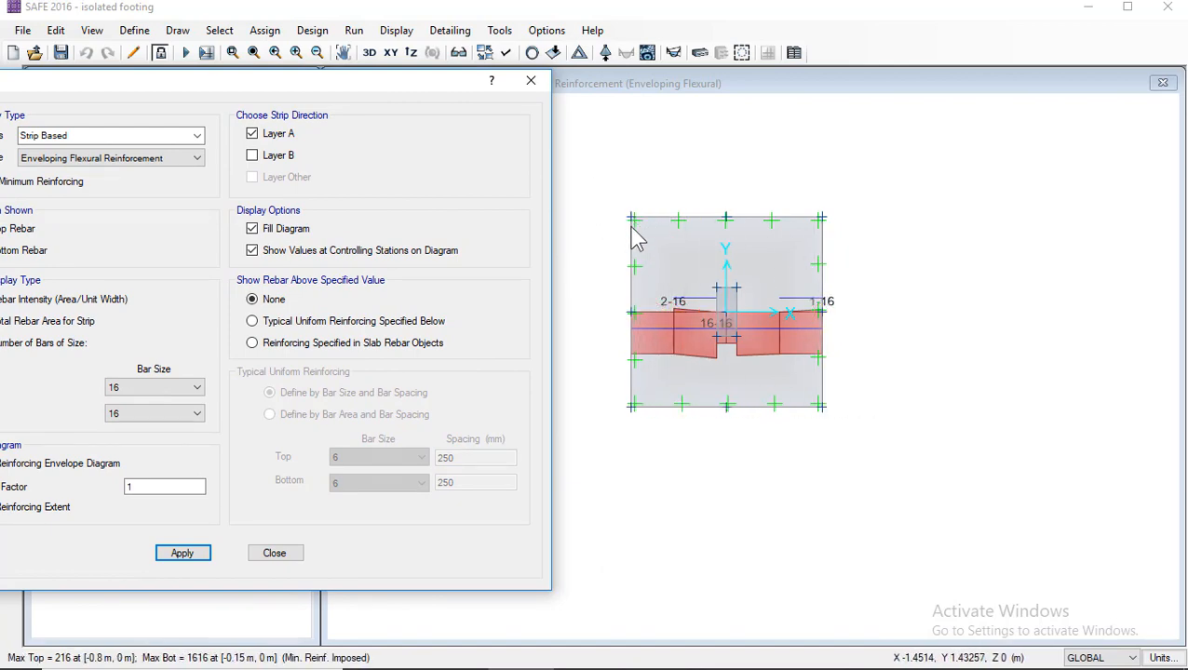
Step: Show only rebar above typical uniform reinforcing of size 16 bars, spaced 250 mm at the top and 200 mm at the bottom
drag(344, 96, 479, 62)
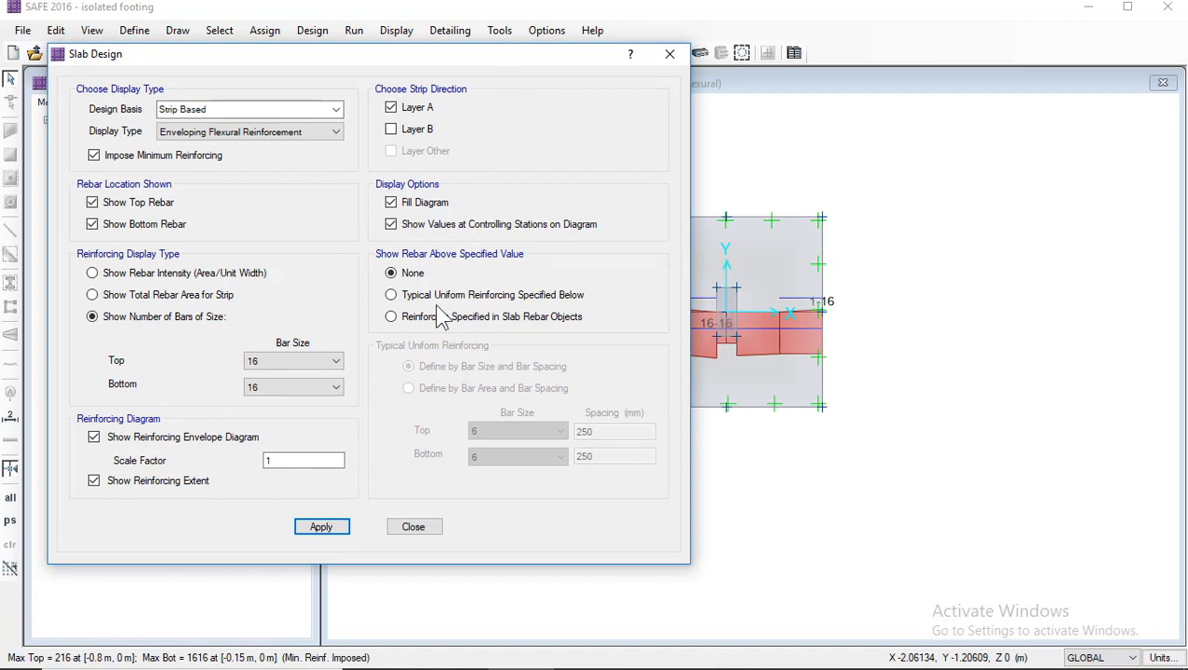
click(404, 319)
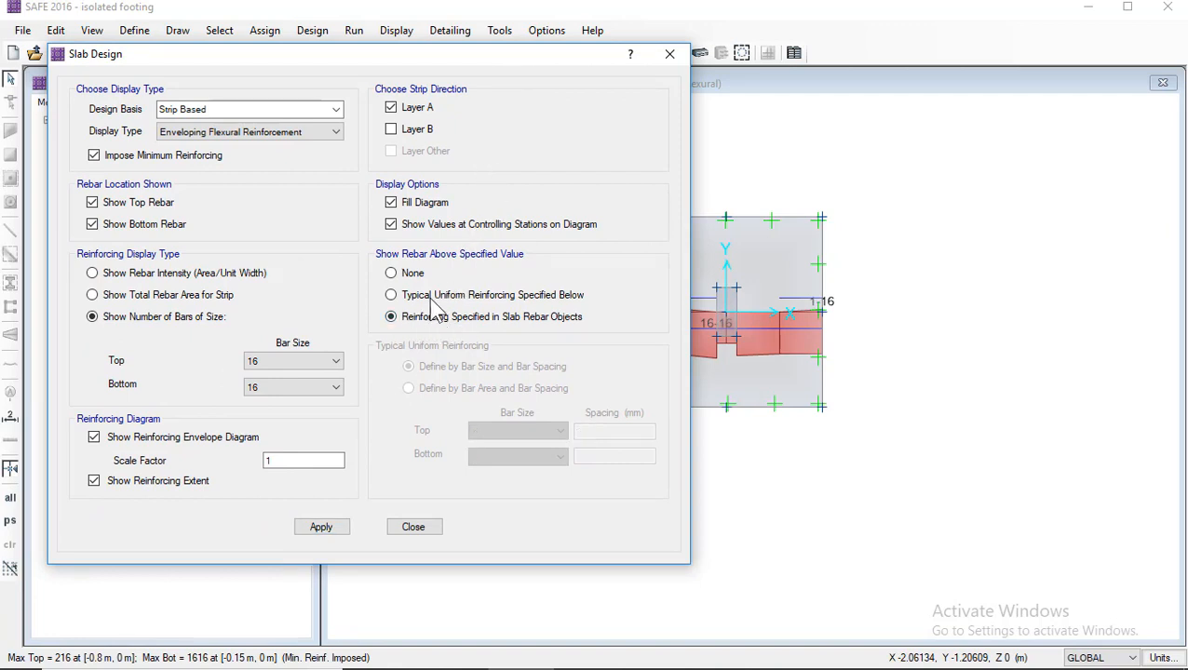
click(391, 295)
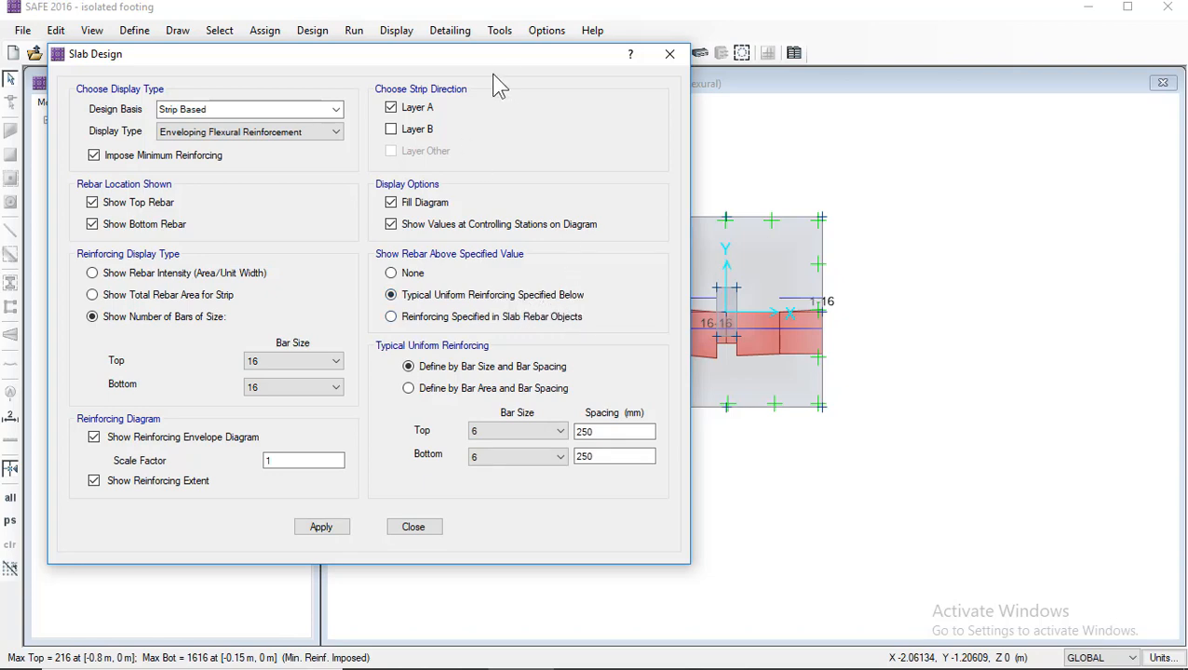
drag(495, 59, 344, 53)
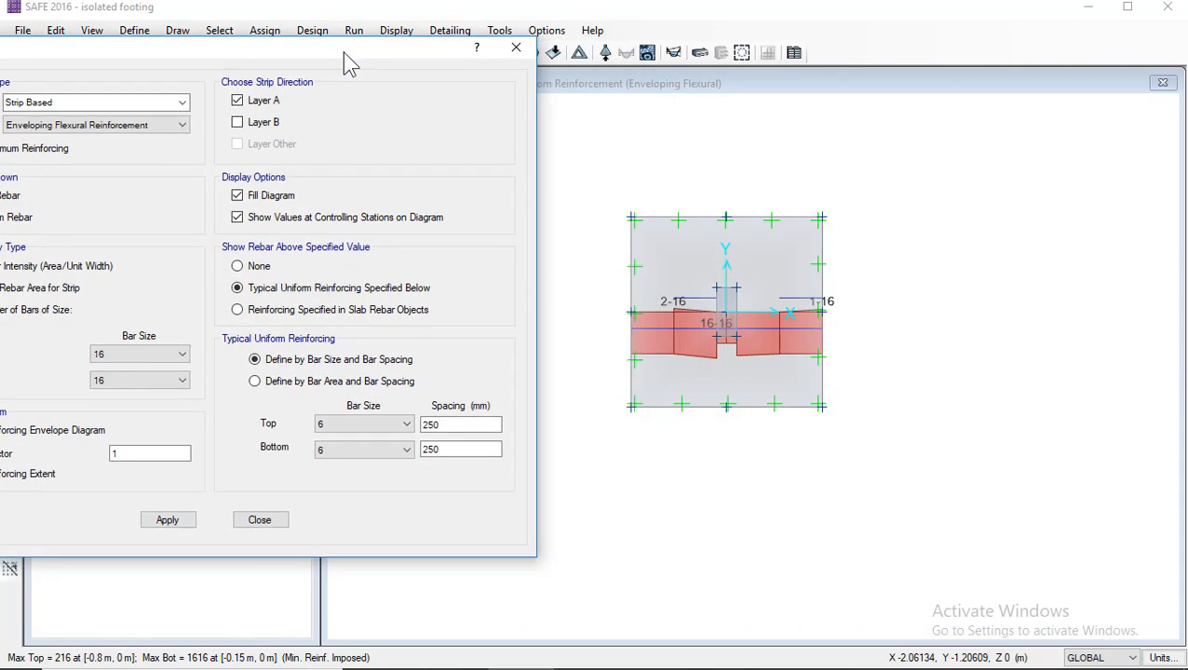
click(359, 424)
click(331, 498)
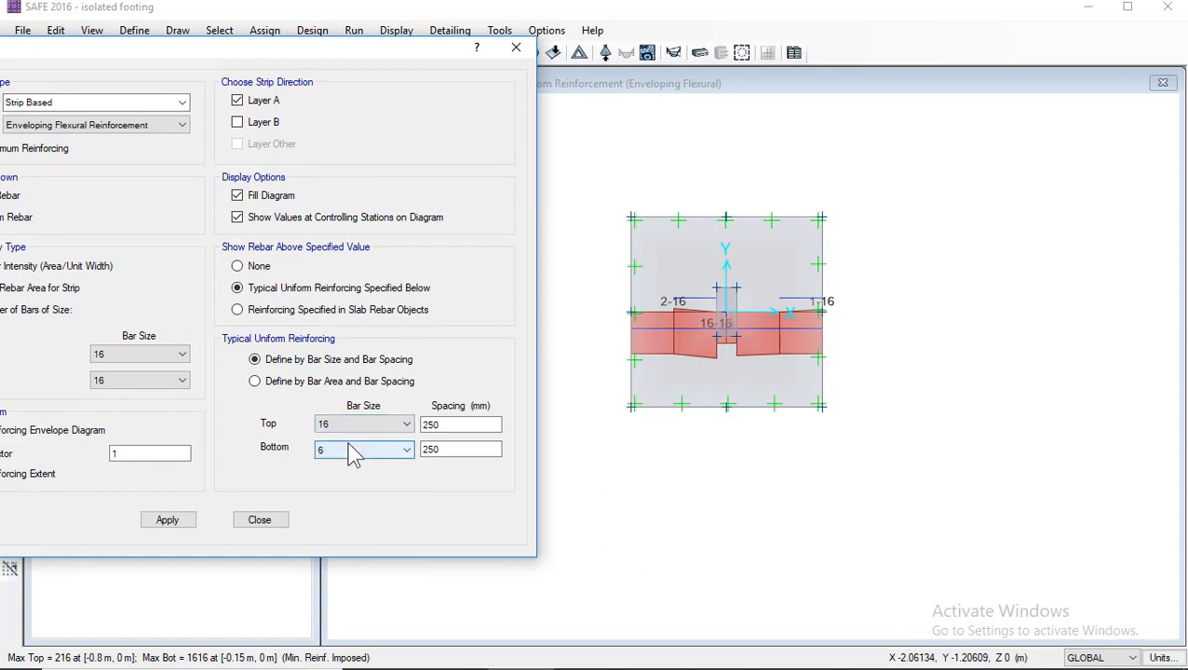
click(358, 450)
click(335, 520)
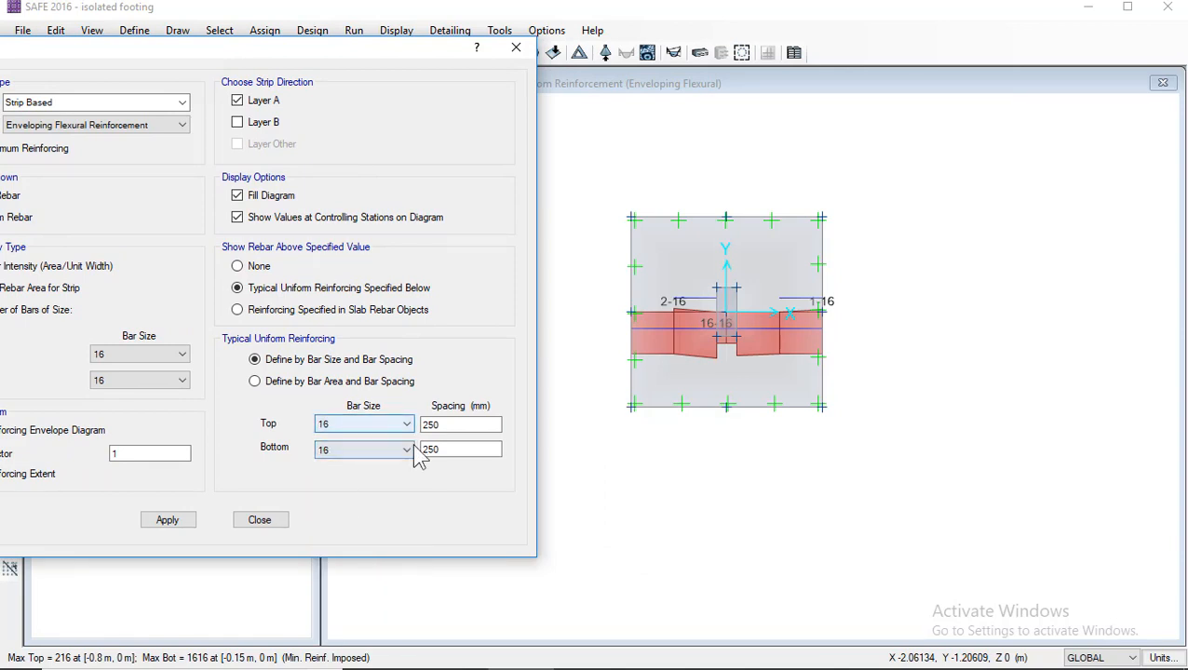
click(446, 451)
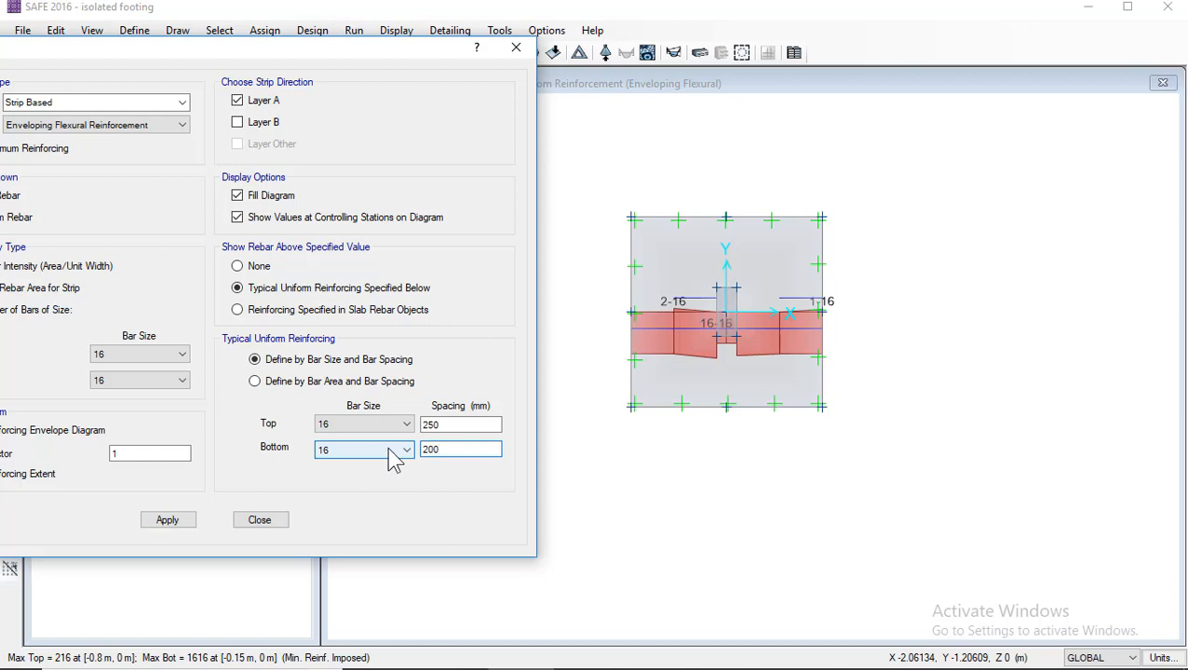
click(168, 519)
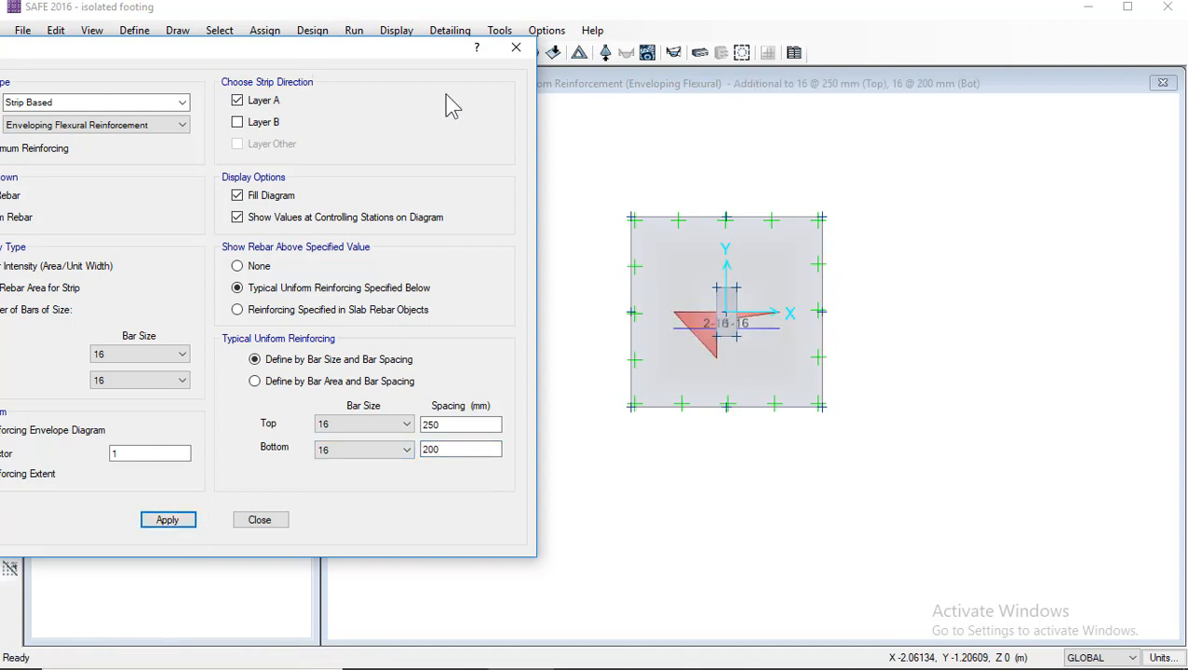
mouse_move(726, 395)
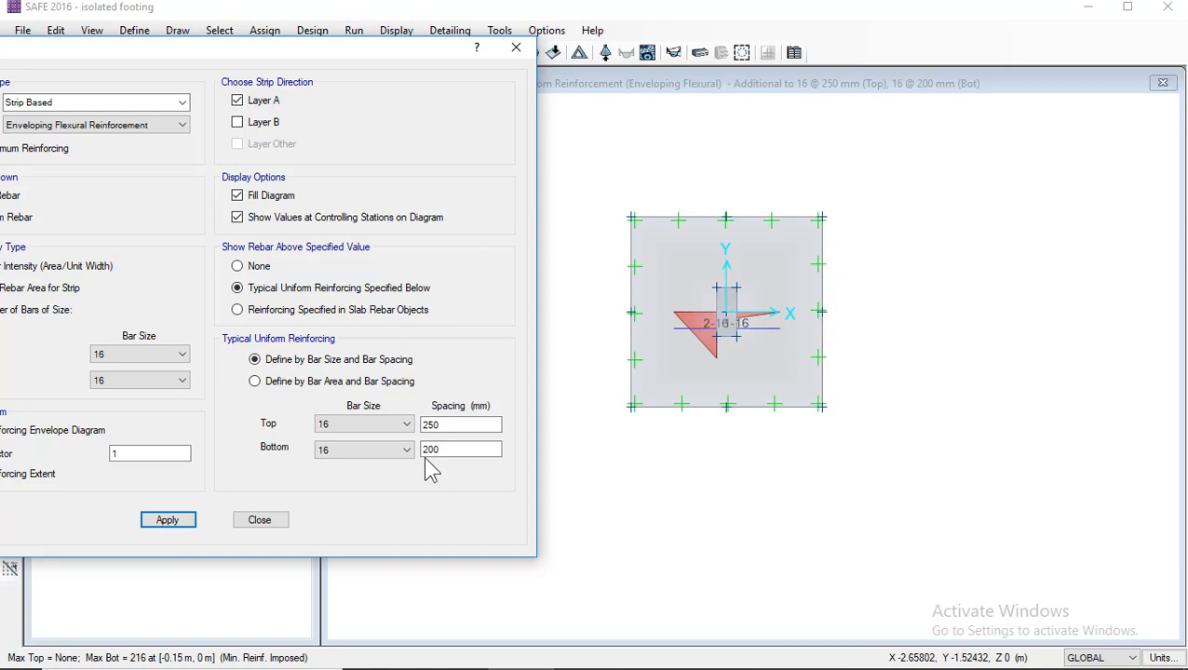
Step: Set the bottom spacing of the typical uniform reinforcing to 150 mm and update the diagram
drag(382, 62, 425, 62)
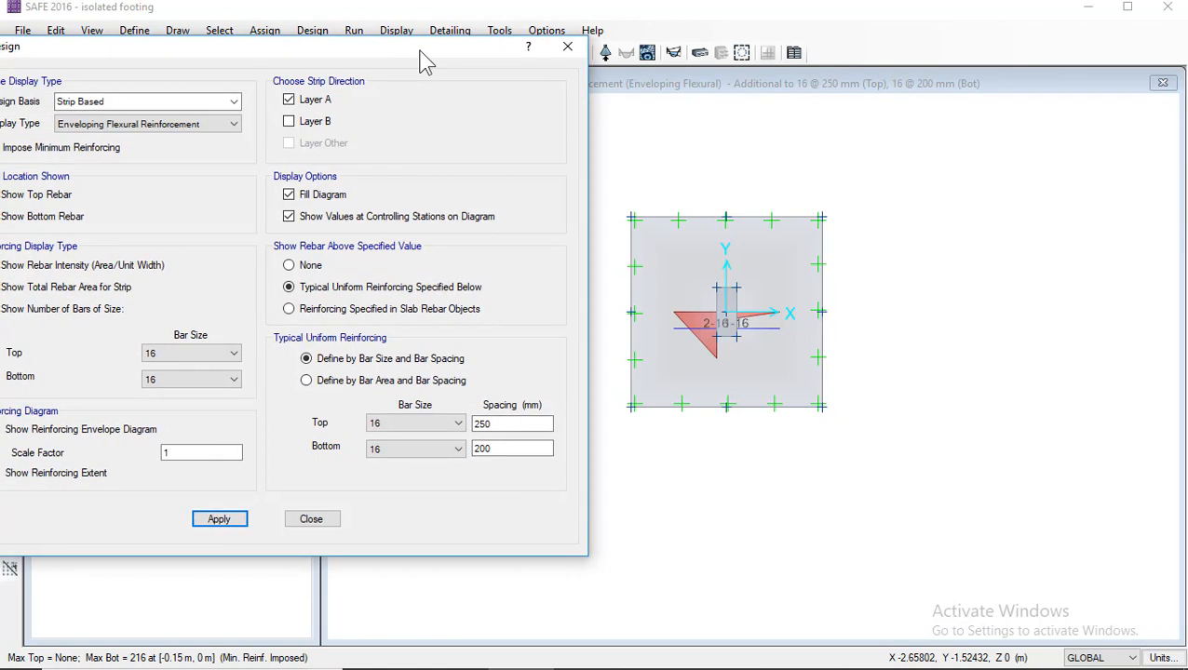
drag(502, 452, 477, 449)
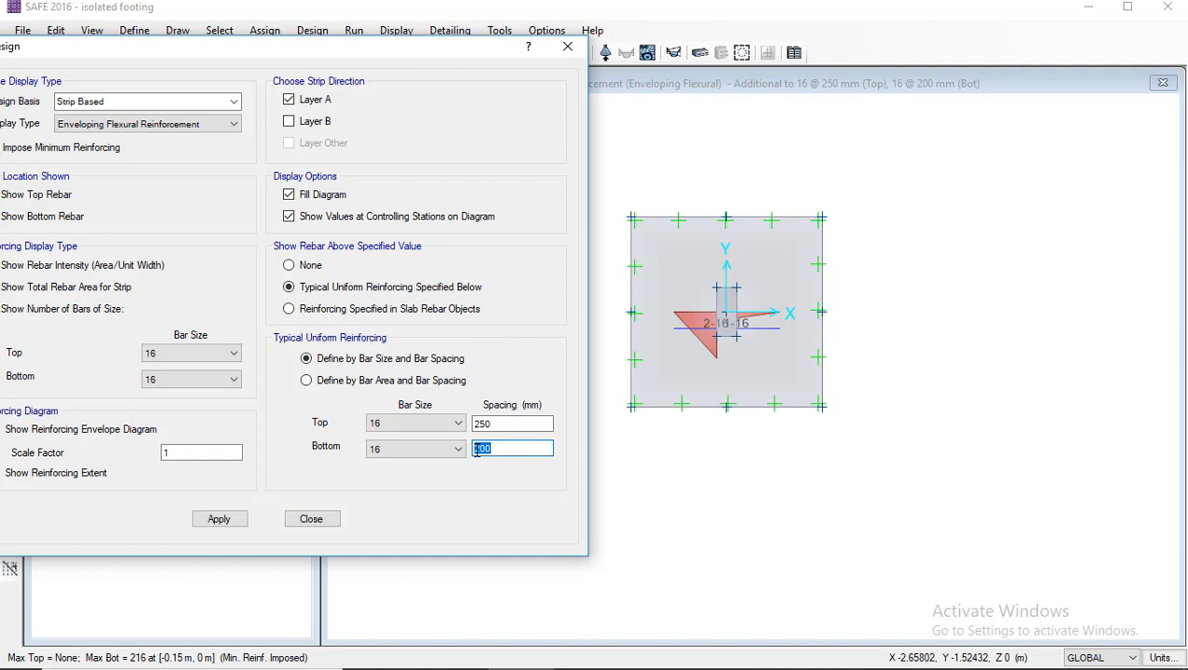
click(223, 521)
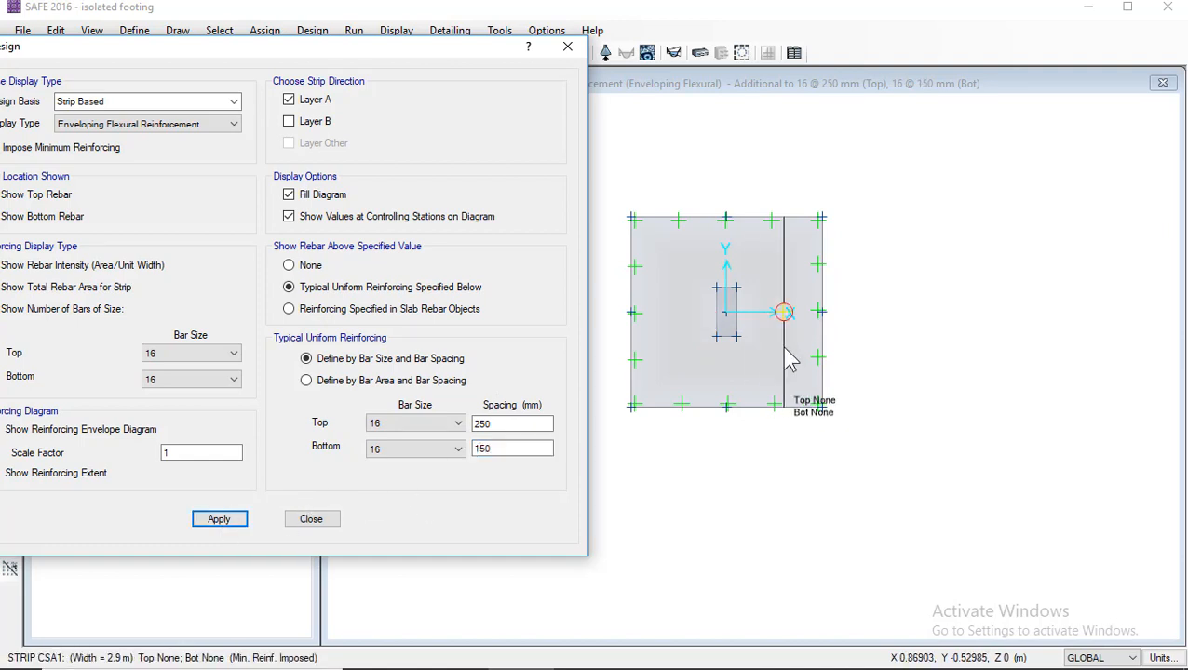
Step: Display the bottom reinforcement as size 12 bars and set the bottom uniform reinforcing spacing to 200 mm, updating the layer A diagram
click(200, 384)
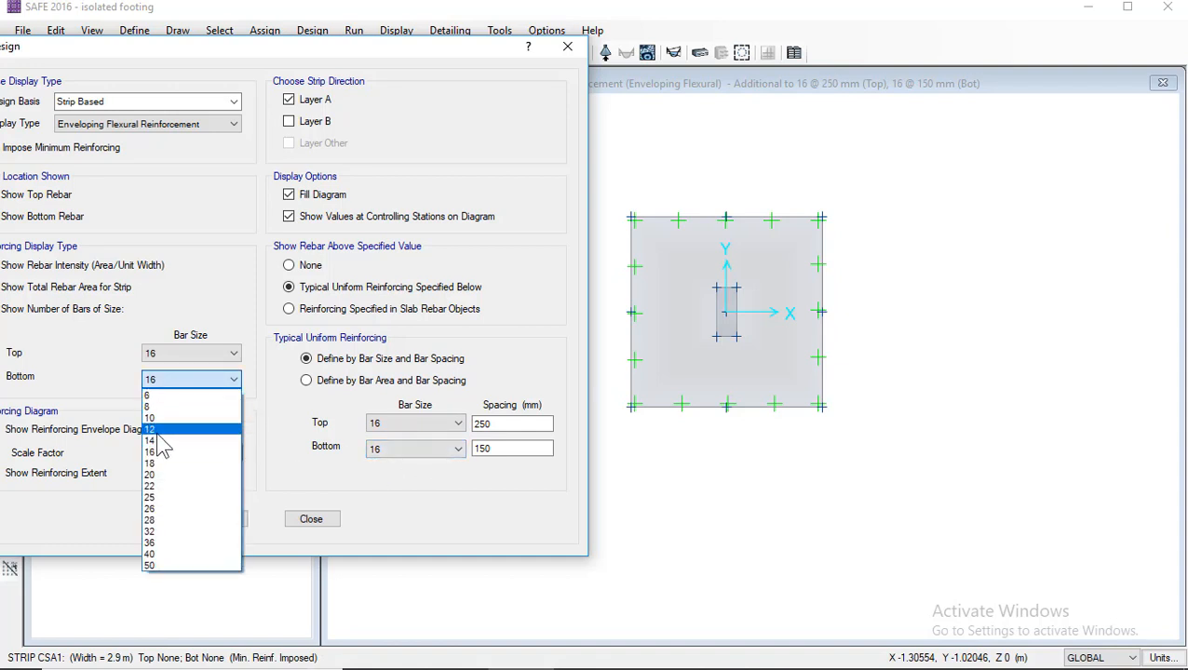
click(157, 432)
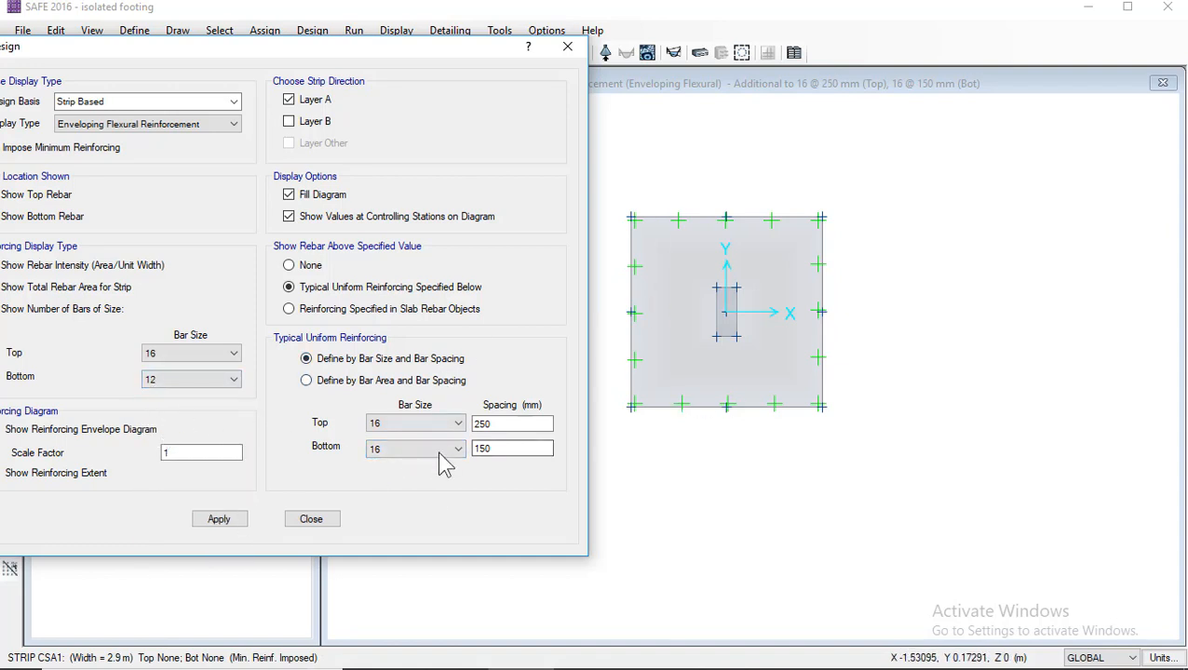
double_click(483, 452)
click(220, 520)
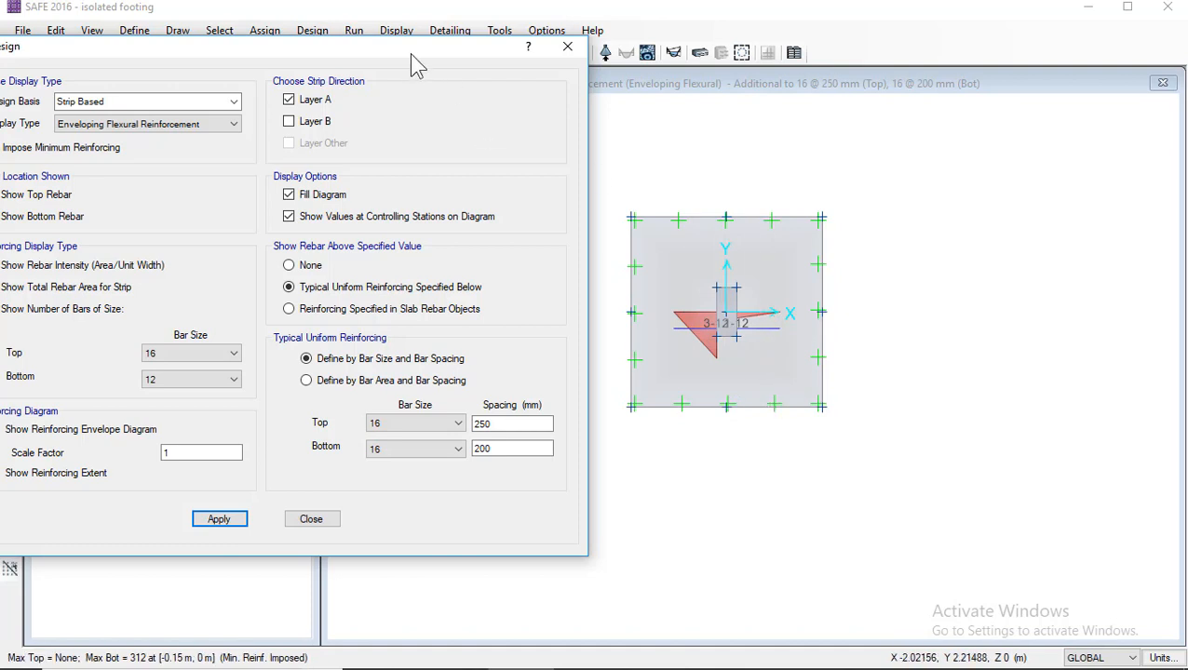
Step: Switch the strip reinforcement diagram to layer B only, showing rebar additional to the typical uniform reinforcing
drag(416, 65, 440, 67)
click(354, 125)
click(346, 102)
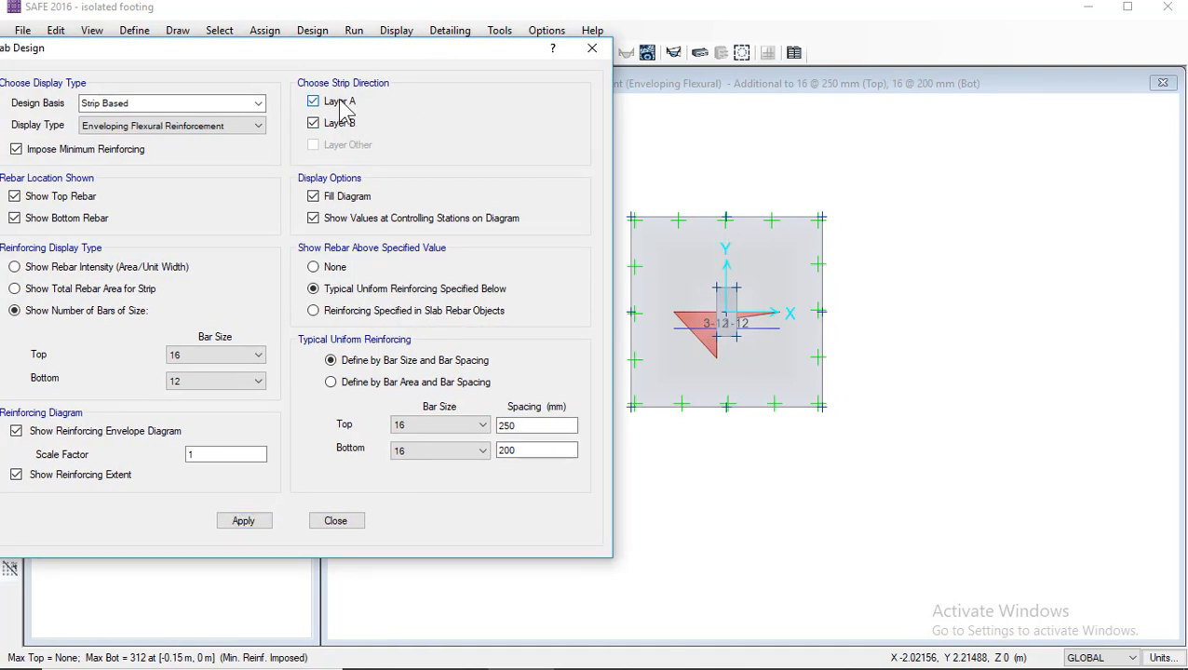
click(257, 525)
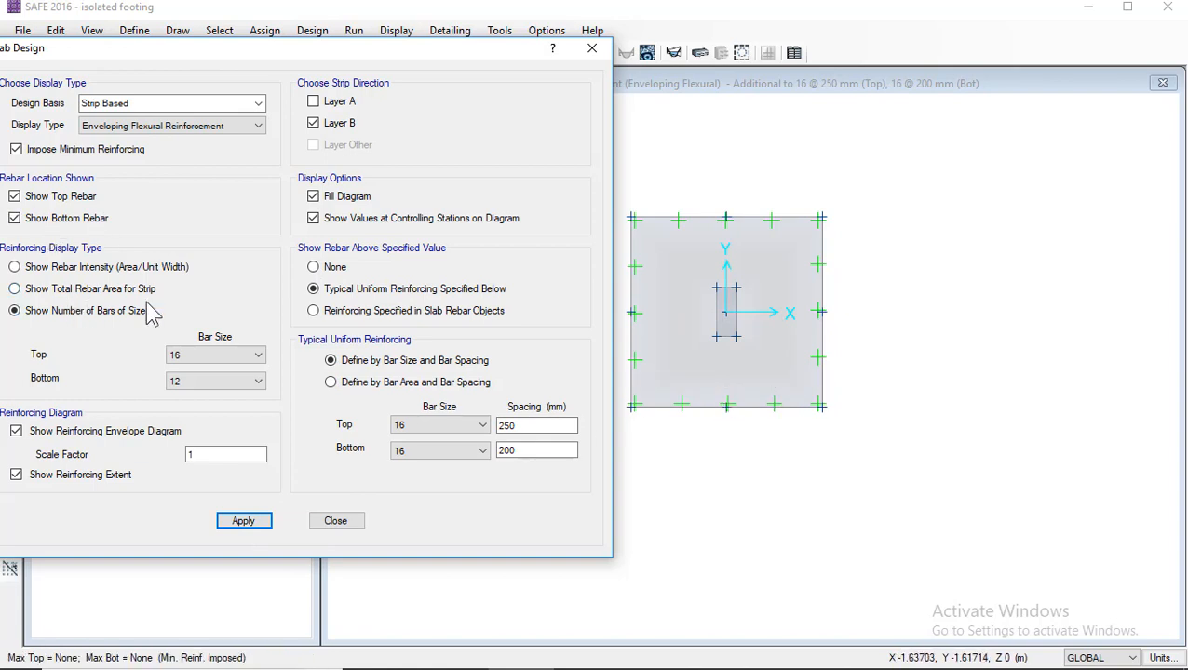
Step: Show the full layer B reinforcement with no uniform rebar deducted, and set the displayed bottom bar size to 16
click(320, 268)
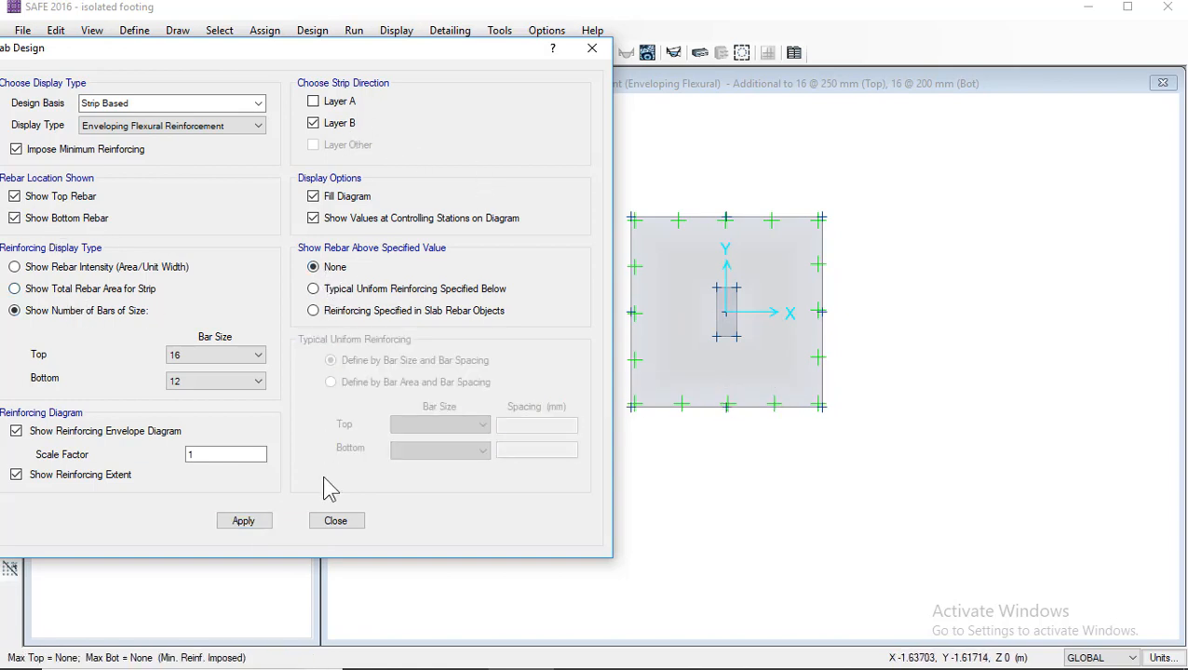
click(243, 523)
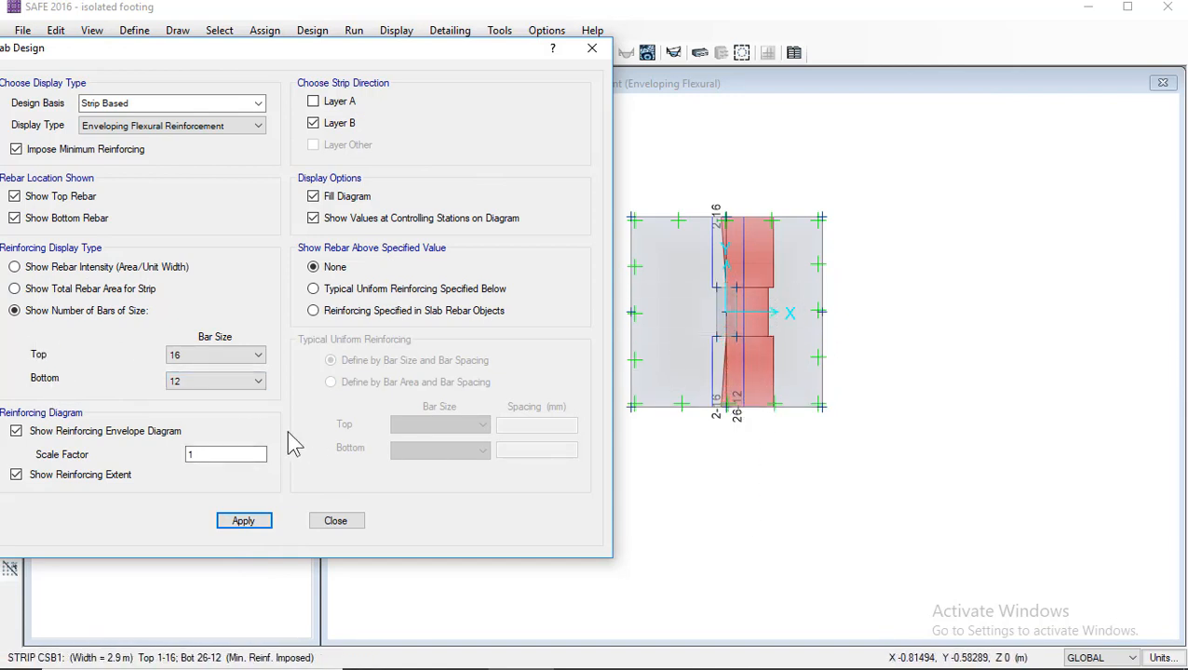
click(199, 380)
click(186, 448)
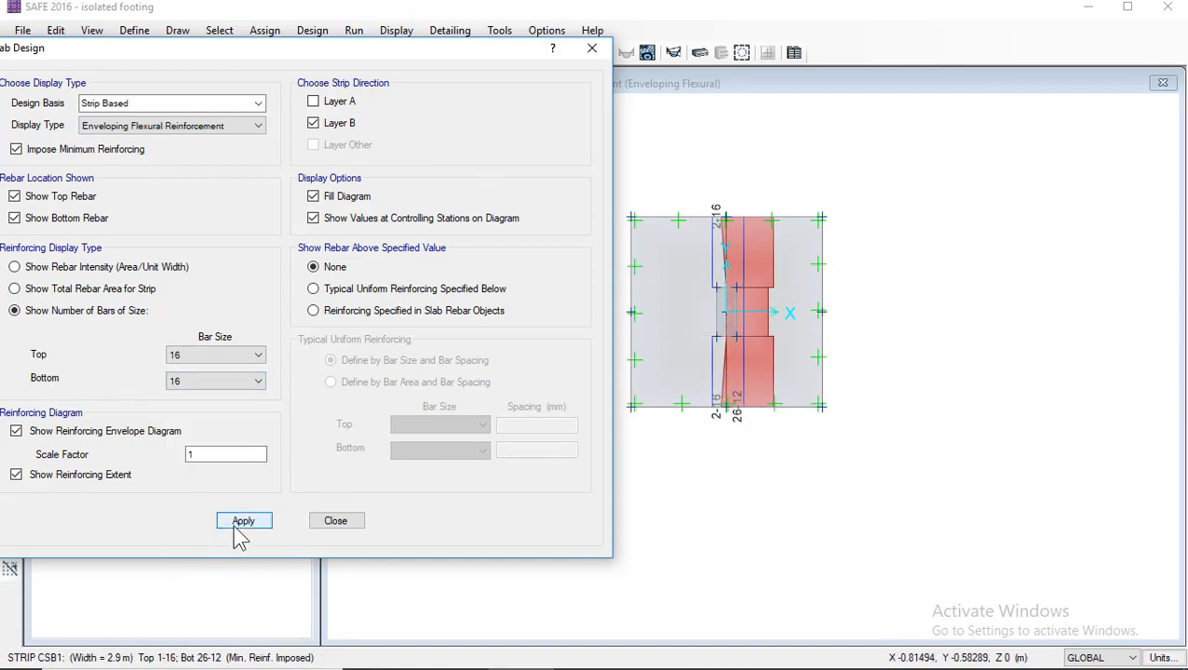
click(240, 522)
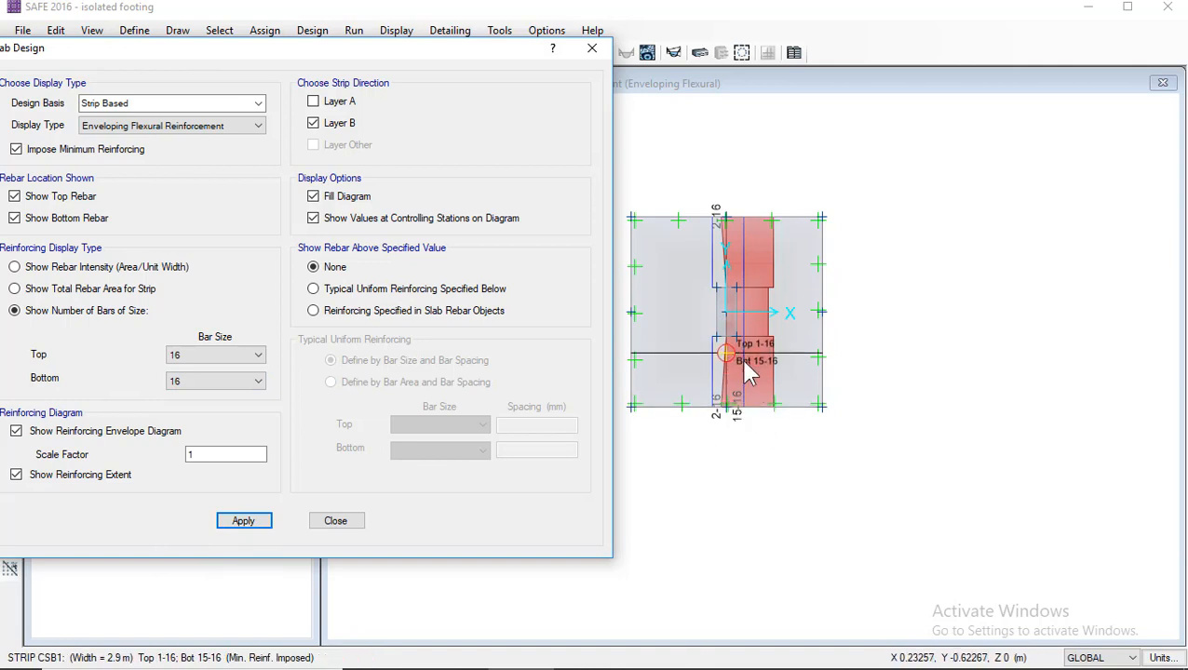
Step: Inspect the layer B bar counts along the strip and switch the full reinforcement diagram to layer A only
mouse_move(715, 250)
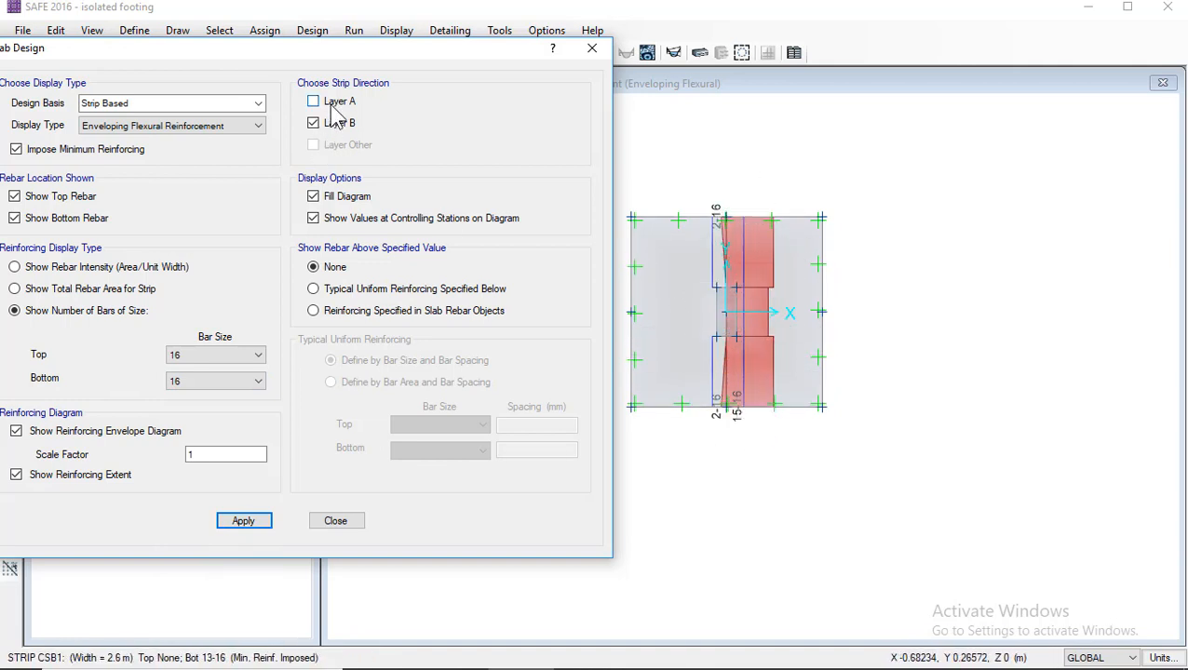
click(333, 104)
click(313, 124)
click(243, 520)
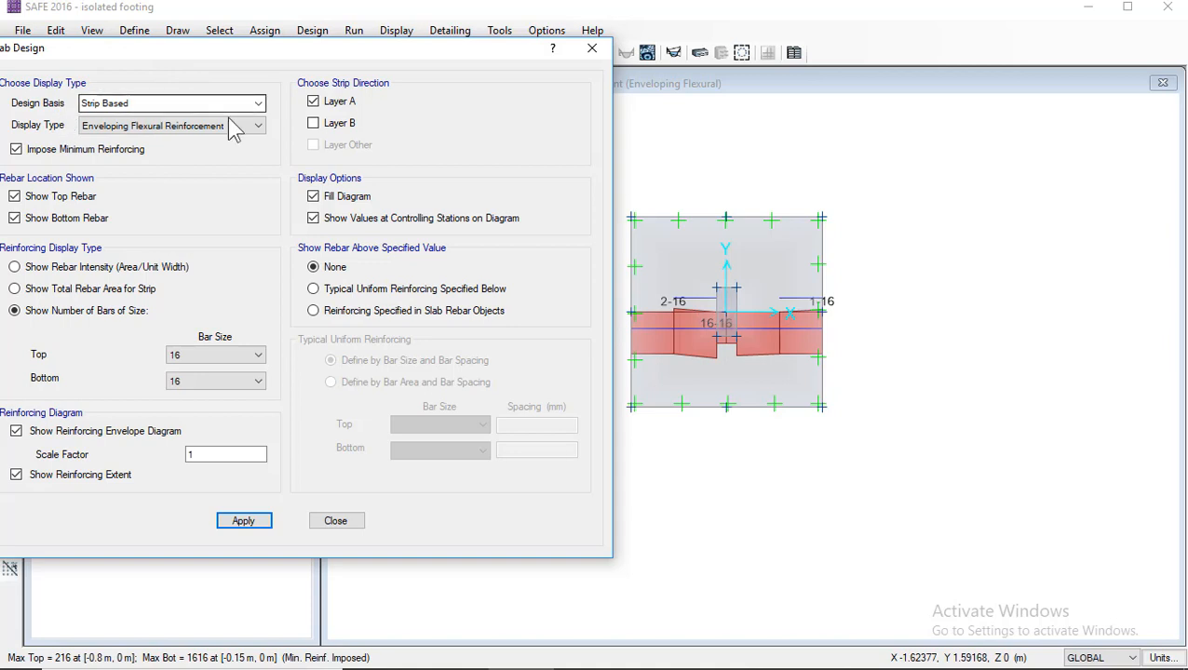
Step: Display finite element based Direction 1 bottom rebar contours above the typical uniform reinforcing of size 16 bars at 200 mm and inspect them
click(260, 104)
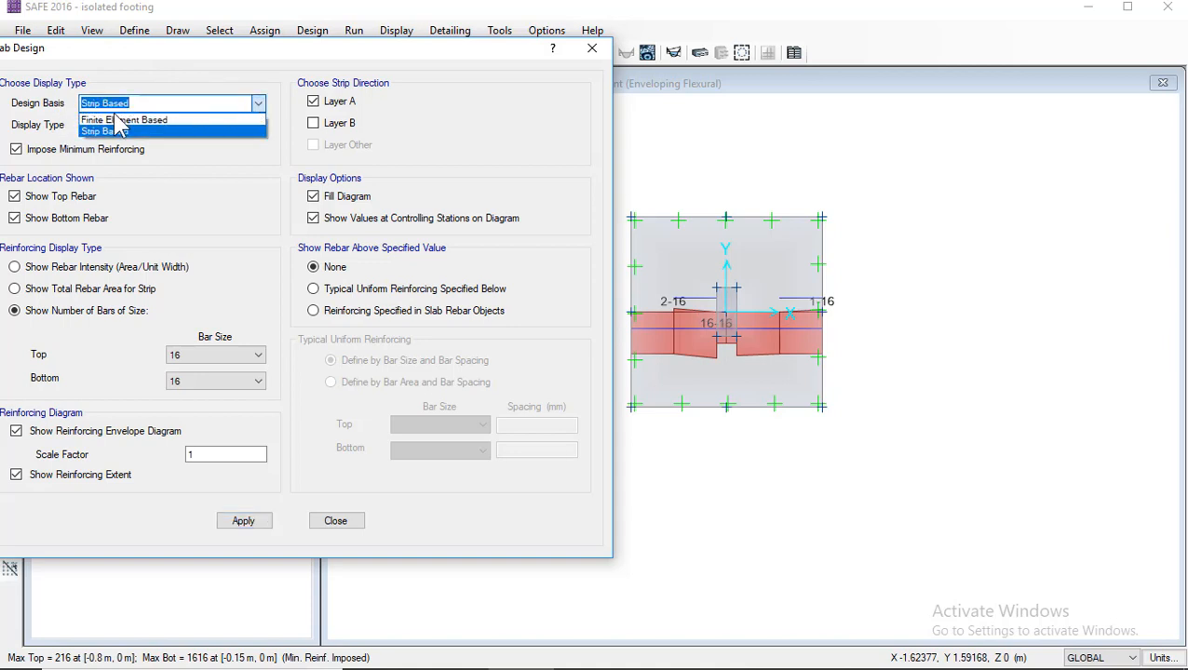
click(102, 120)
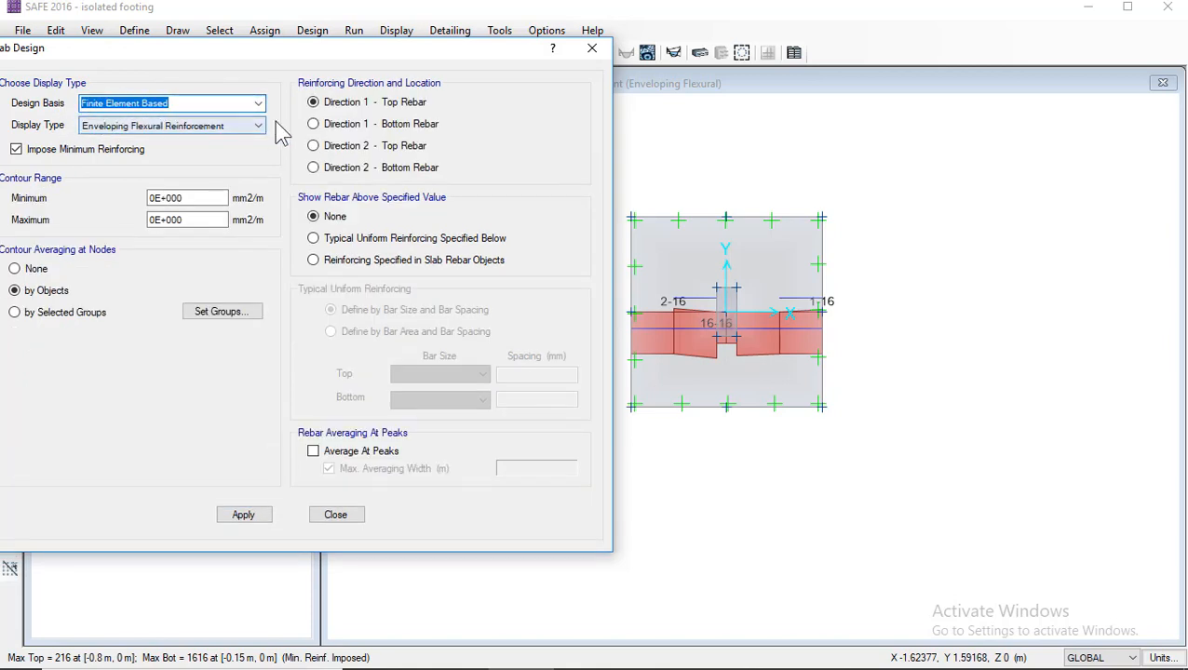
drag(426, 52, 399, 67)
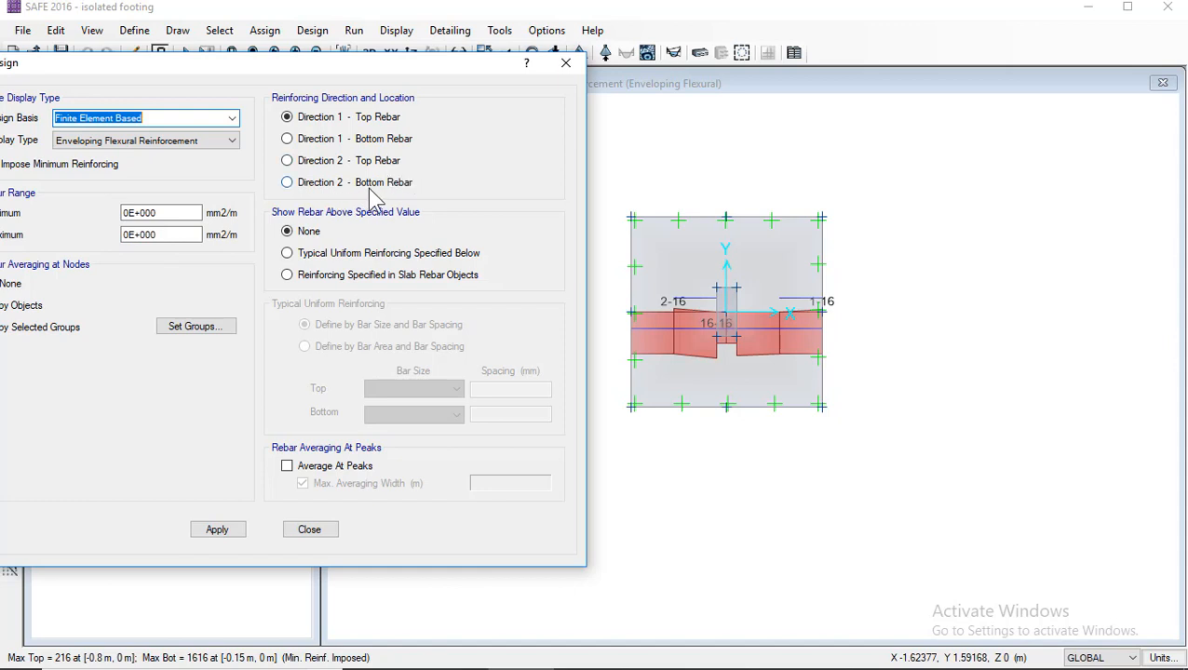
click(318, 142)
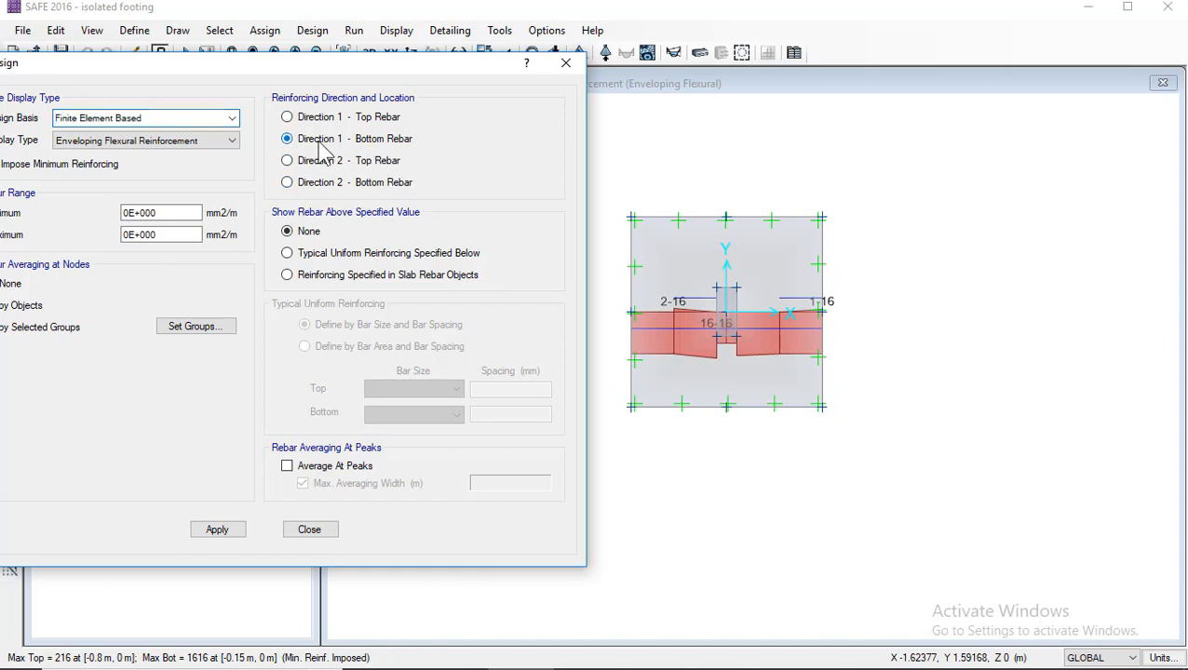
click(315, 259)
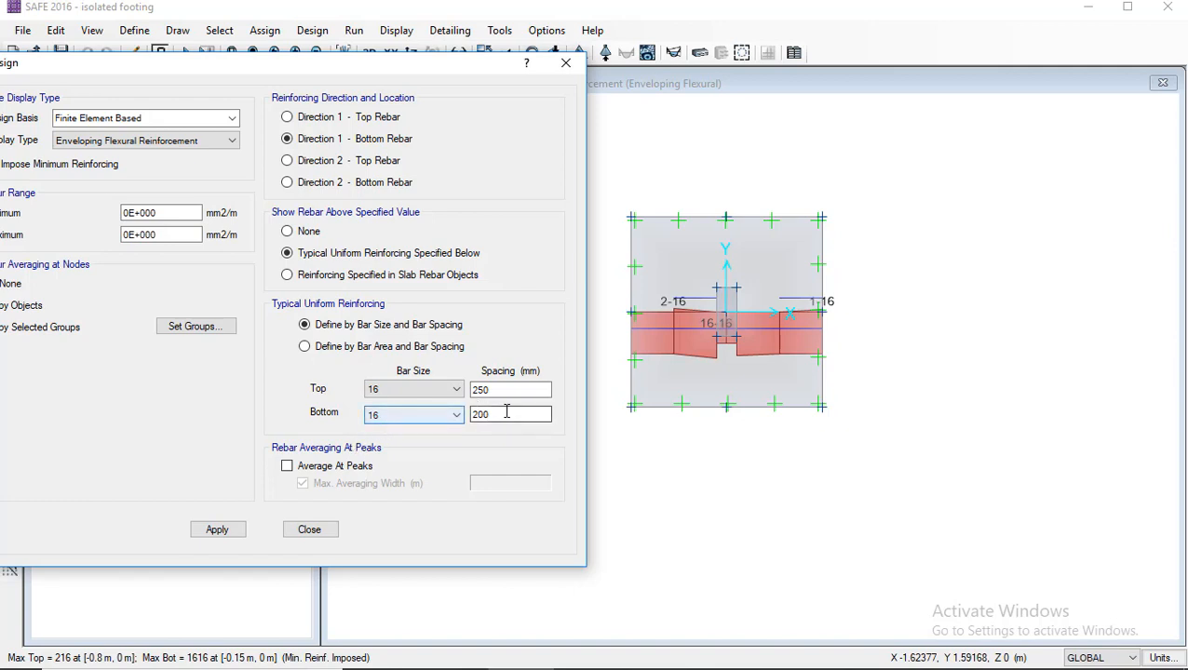
click(221, 533)
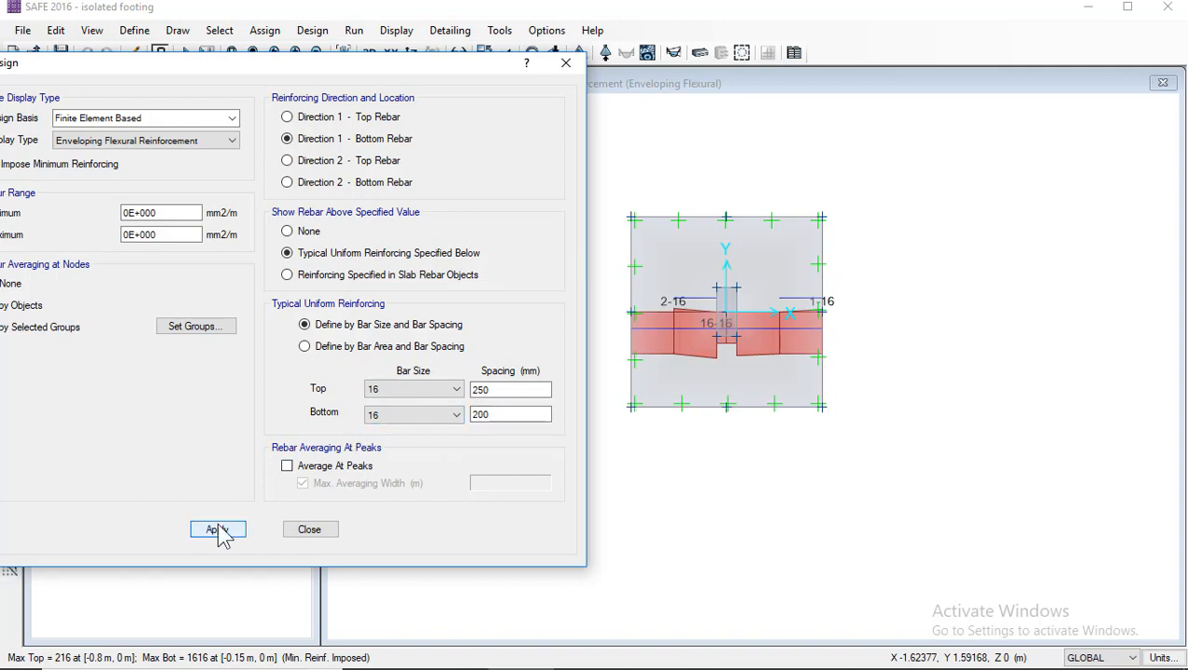
click(689, 308)
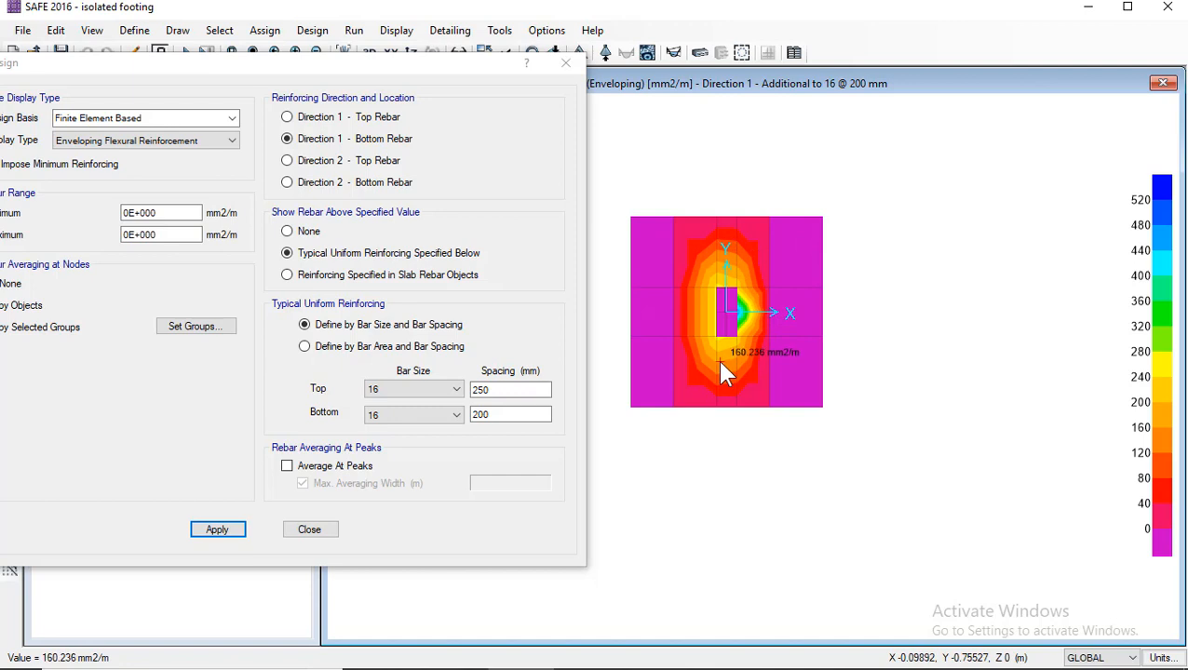
scroll(717, 360, up, 2)
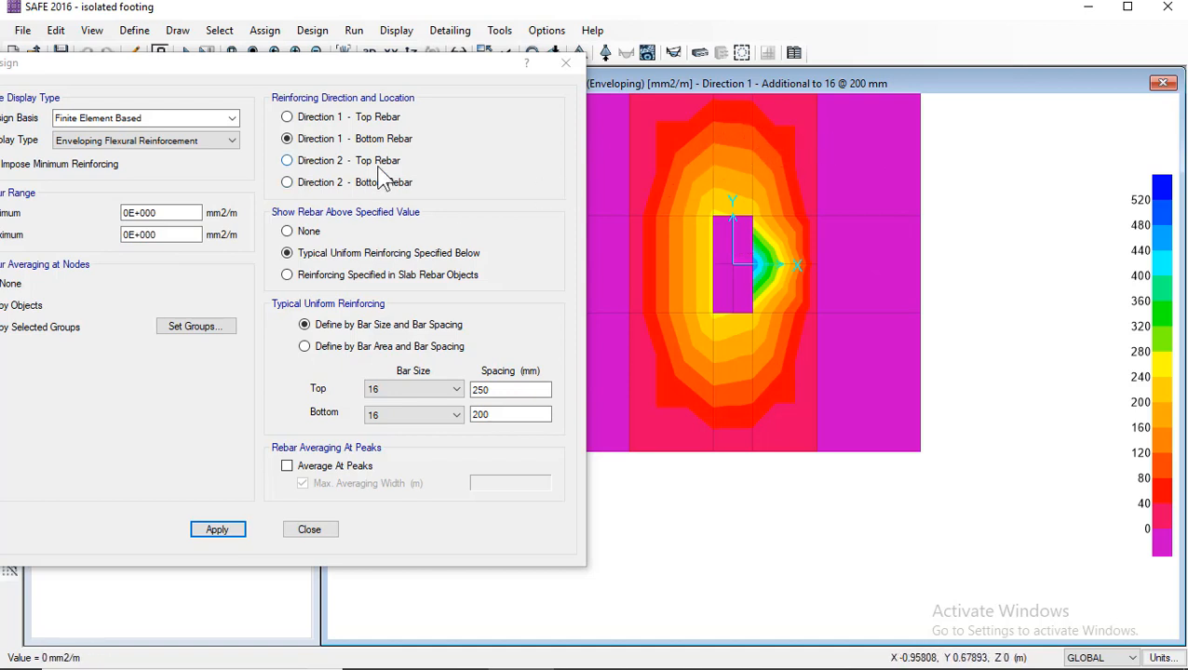
Step: Review the finite element reinforcement contours for Direction 2, first the top rebar and last the bottom rebar
click(329, 161)
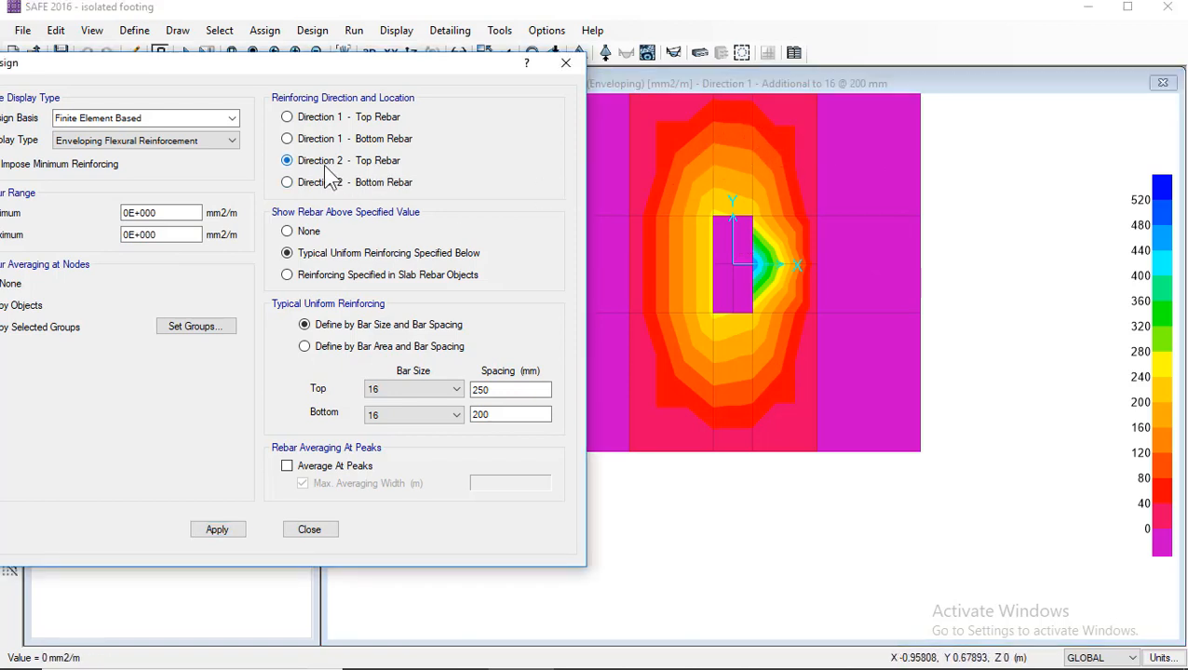
click(240, 532)
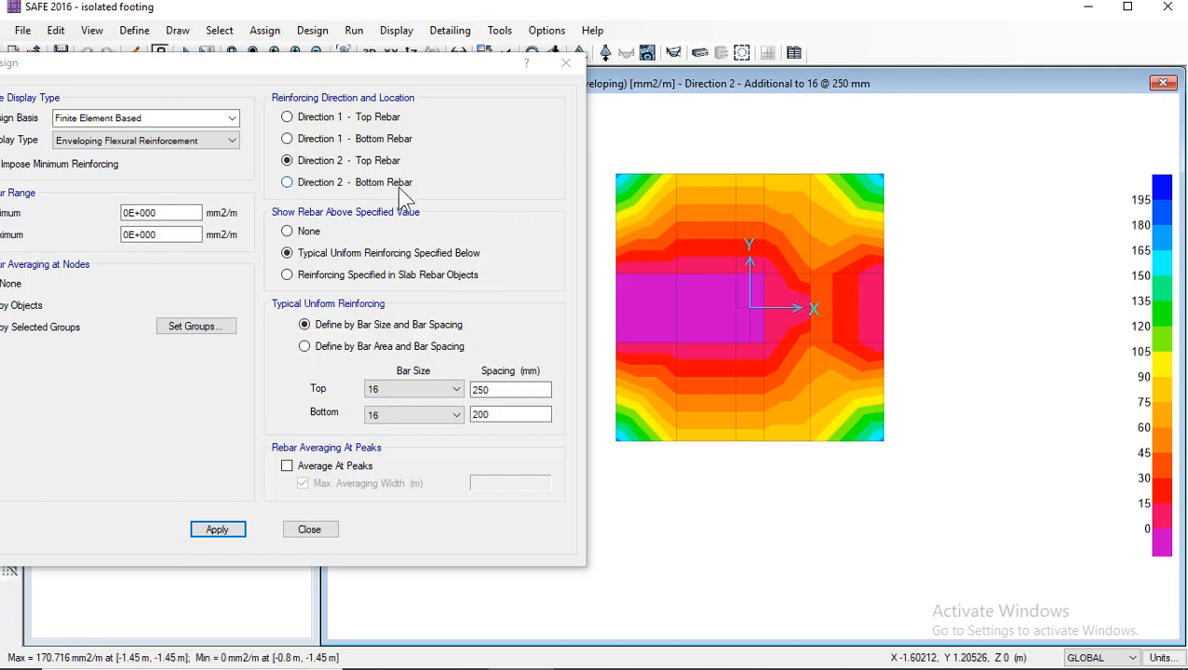
click(309, 183)
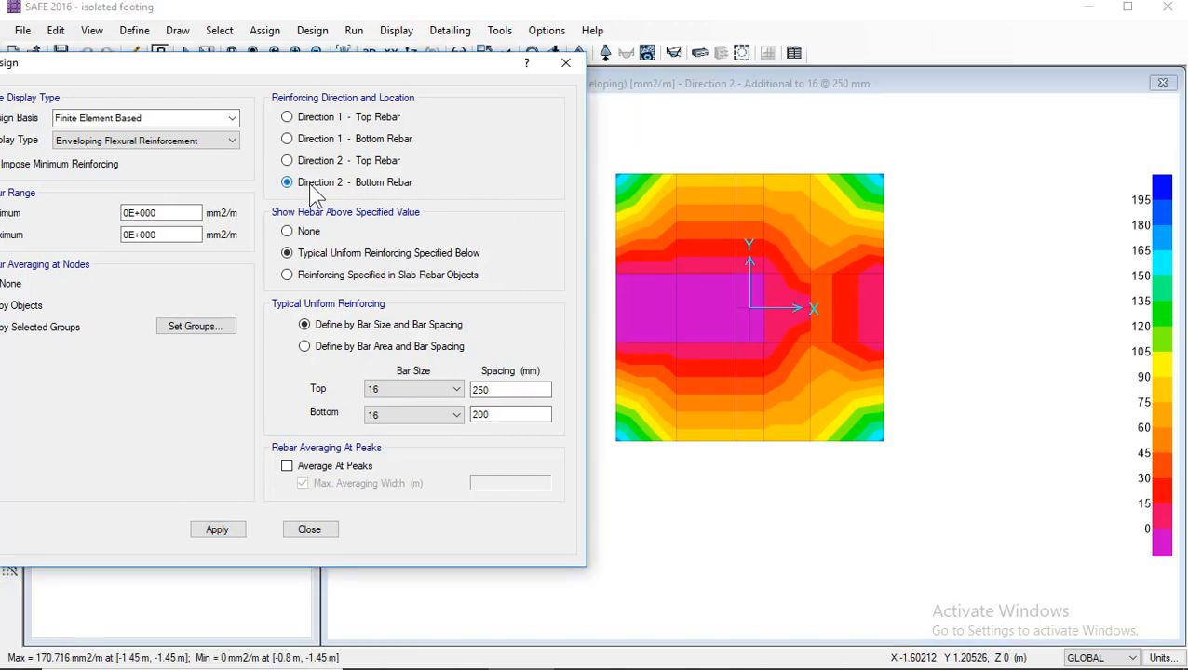
click(217, 529)
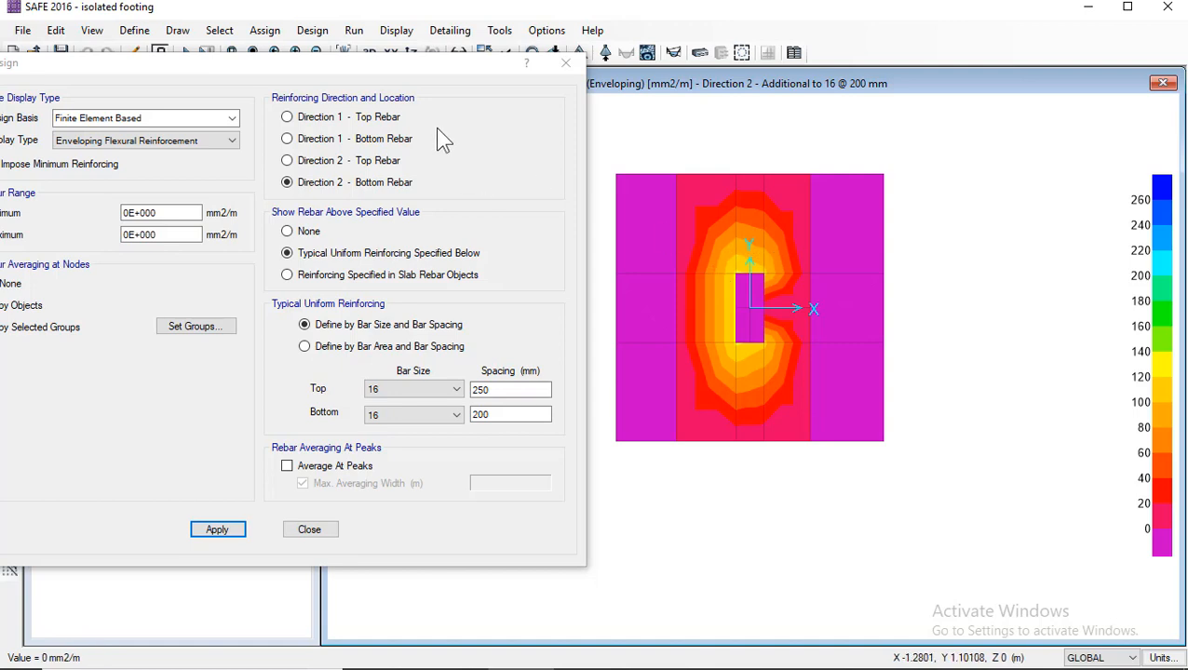
Step: Return the slab design display to the strip based layer A diagram above typical uniform reinforcing and close the slab design settings
drag(420, 74, 527, 74)
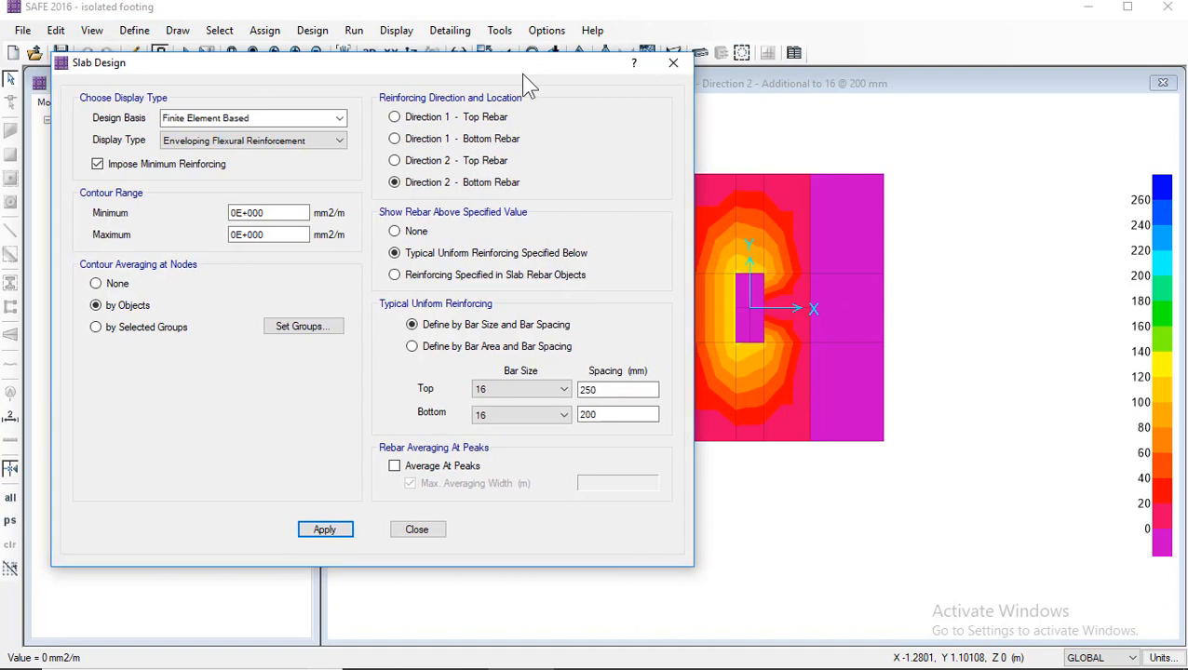
click(337, 119)
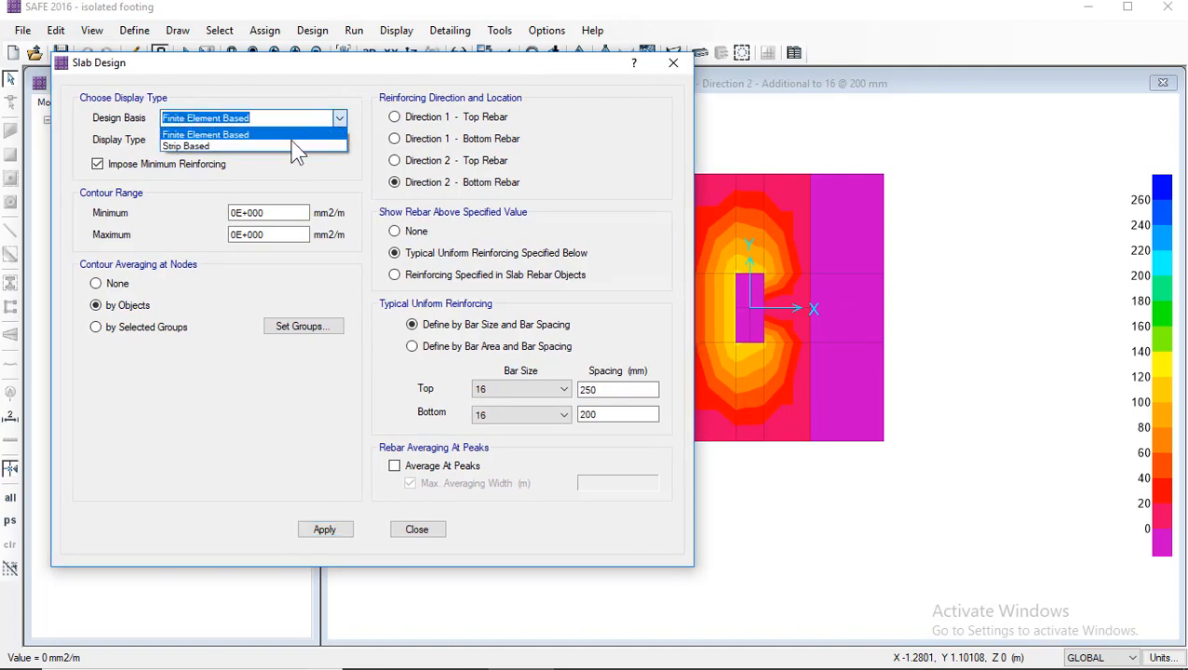
click(290, 146)
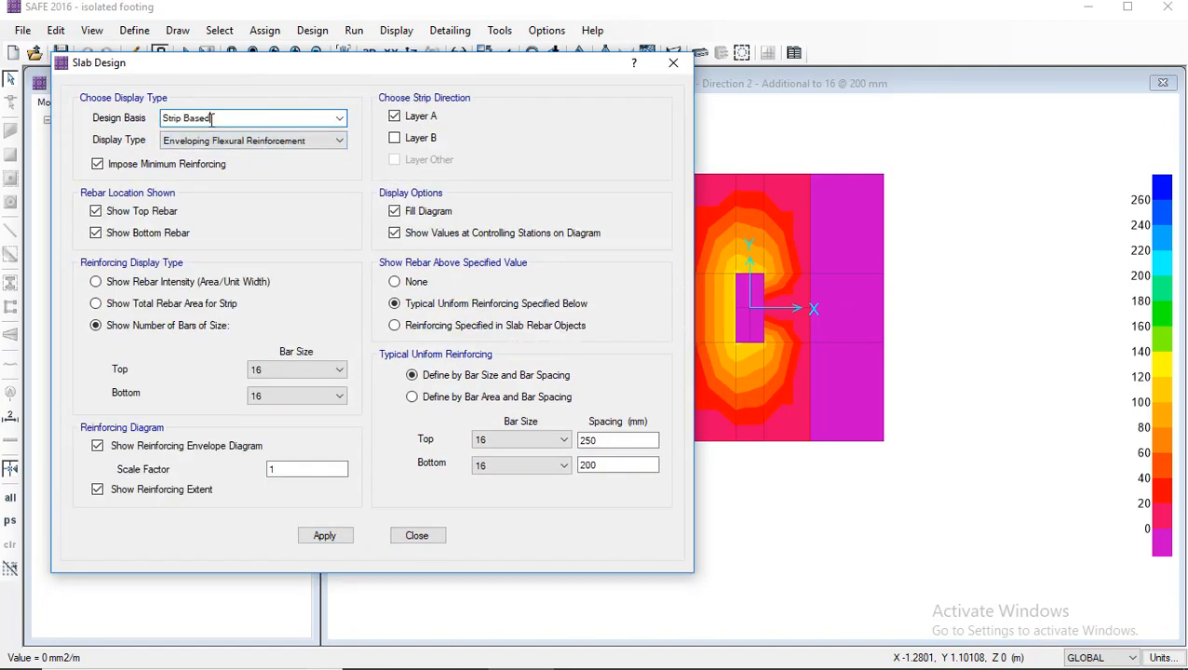
click(328, 539)
click(413, 545)
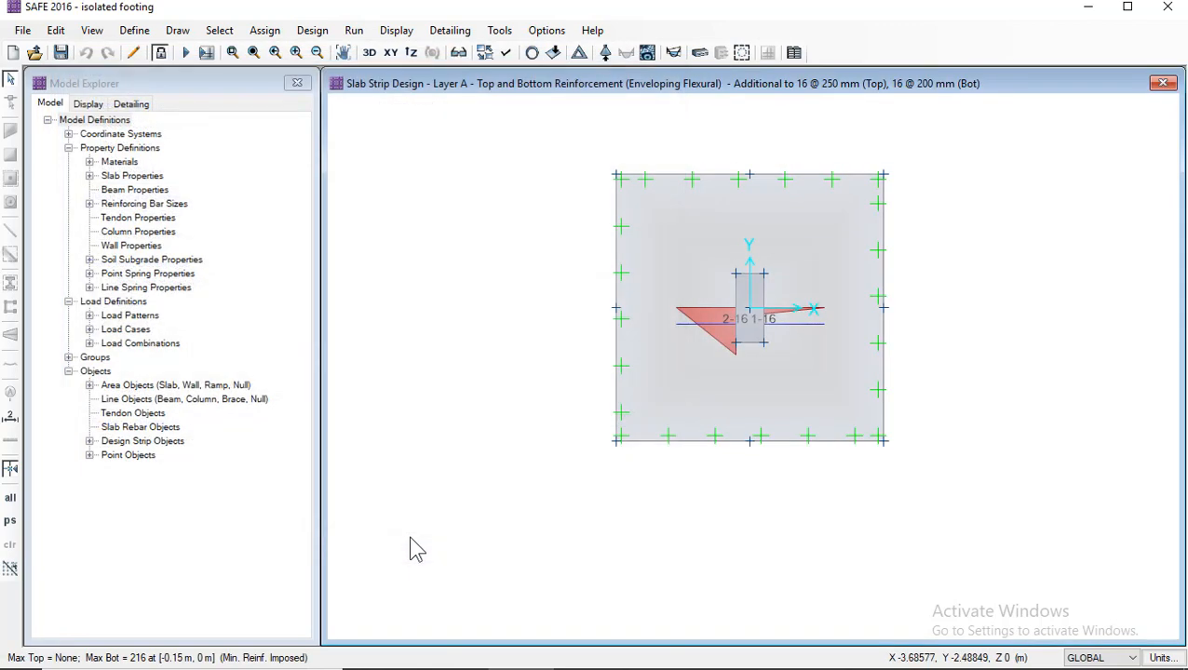